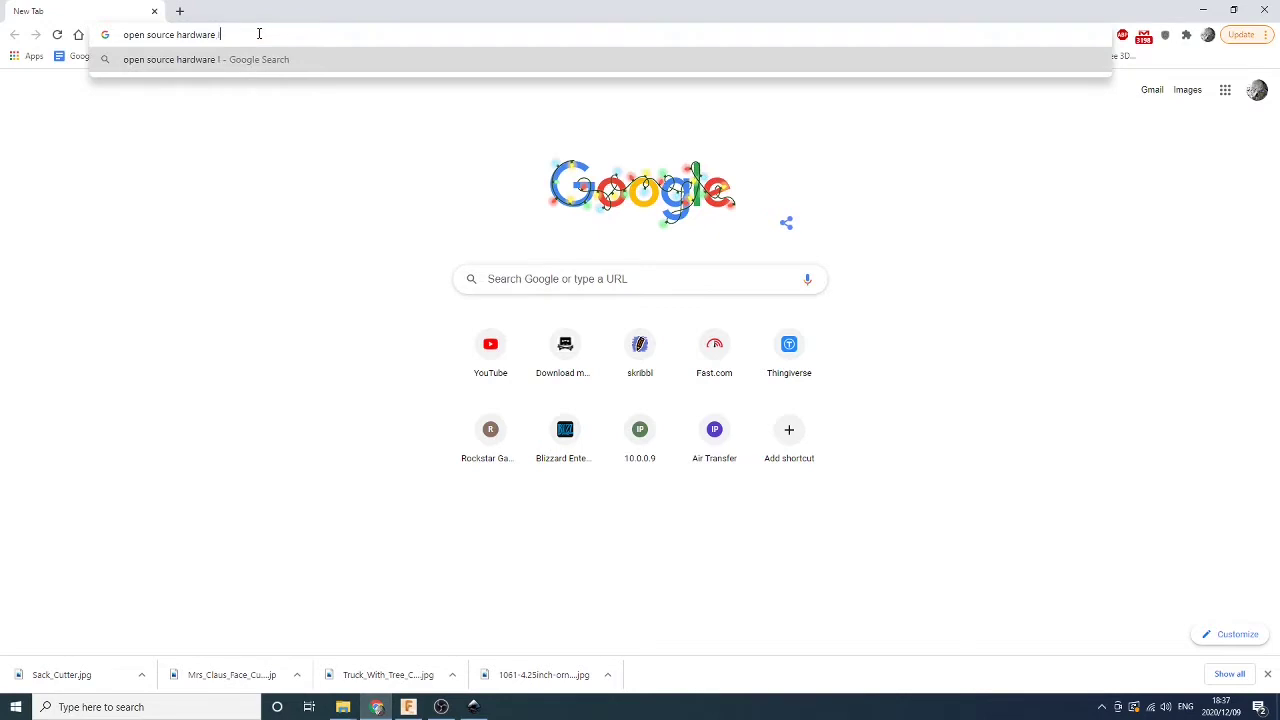
# Search Google Images for the open source hardware logo and choose Save image as on the black gear
pyautogui.press('Return')
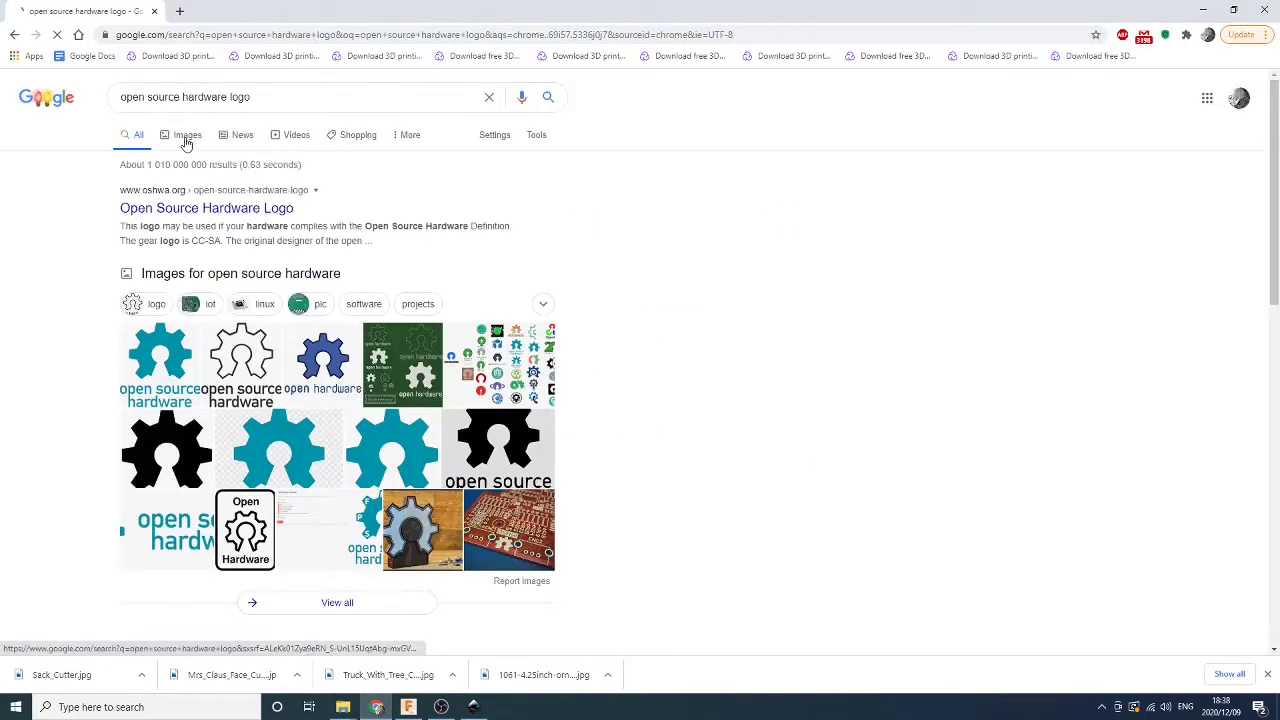
pyautogui.click(186, 135)
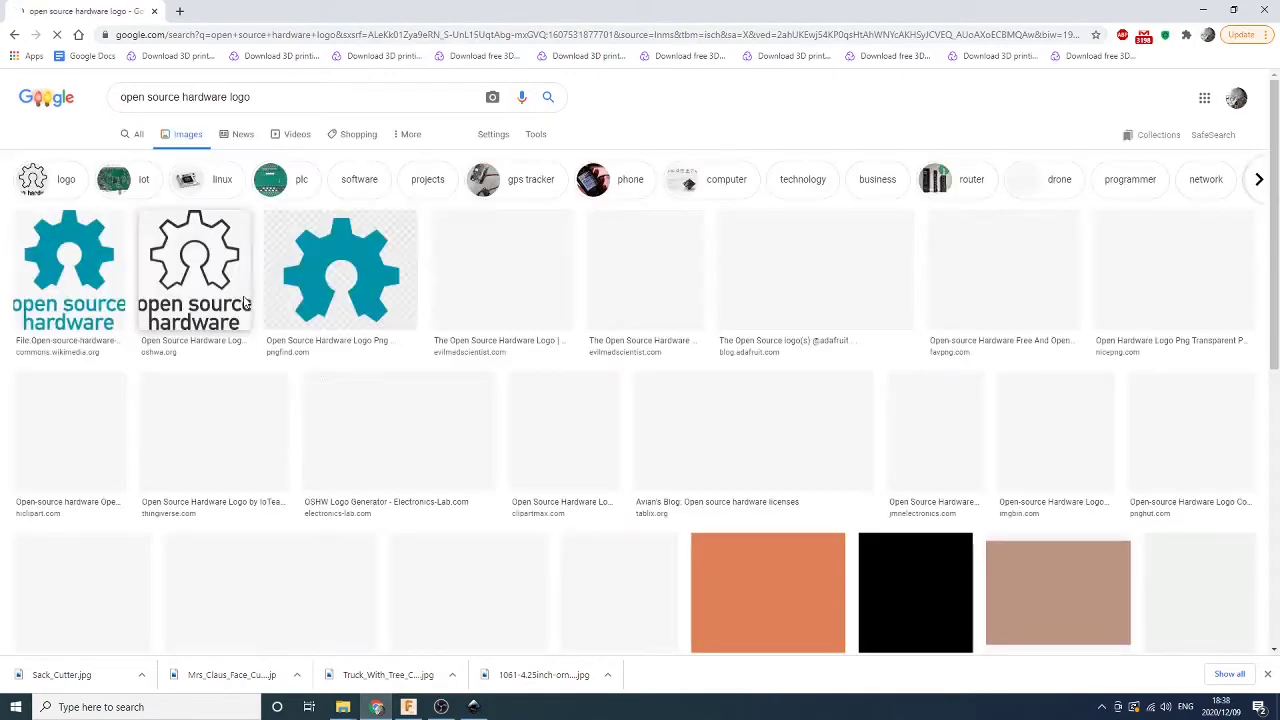
pyautogui.click(110, 425)
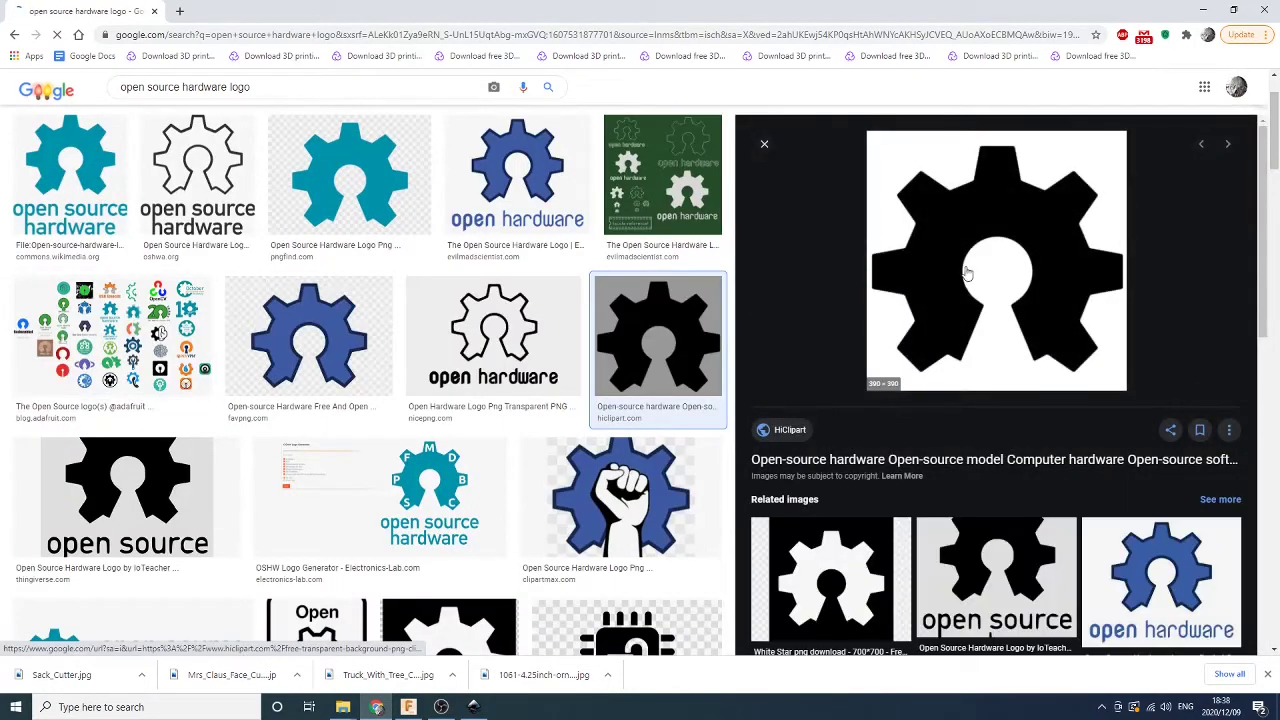
pyautogui.rightClick(985, 290)
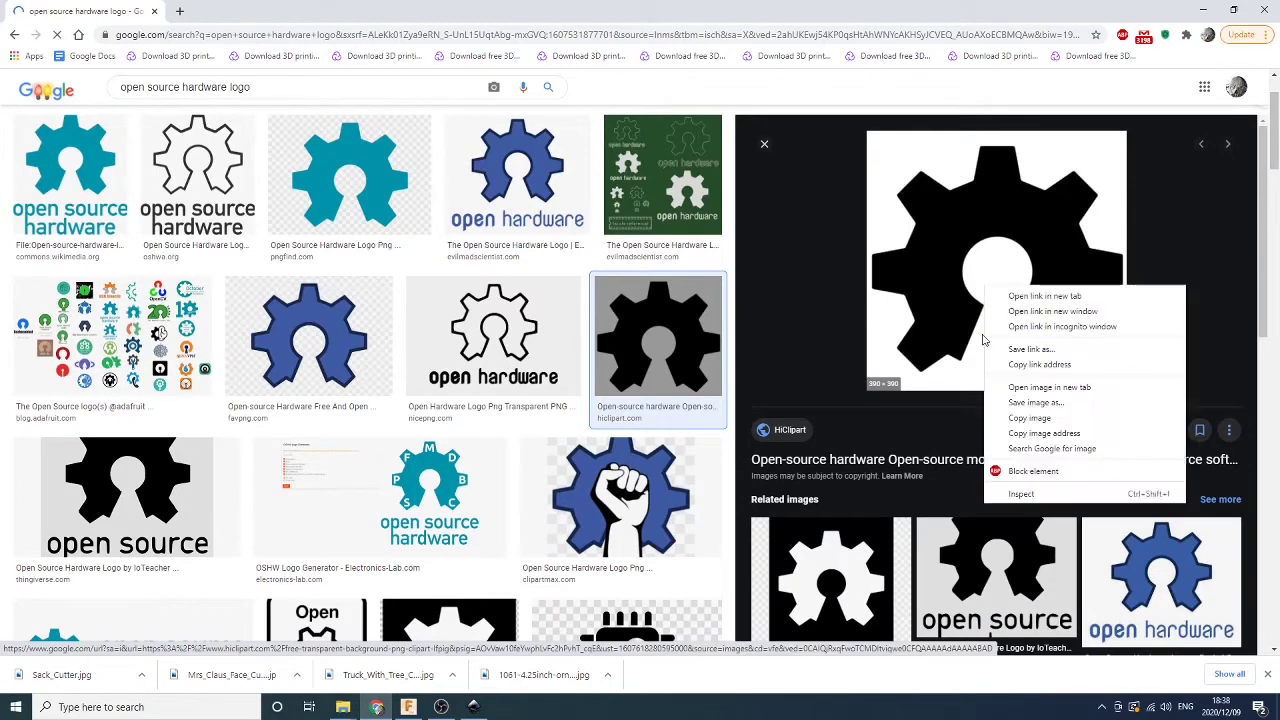
pyautogui.click(1034, 403)
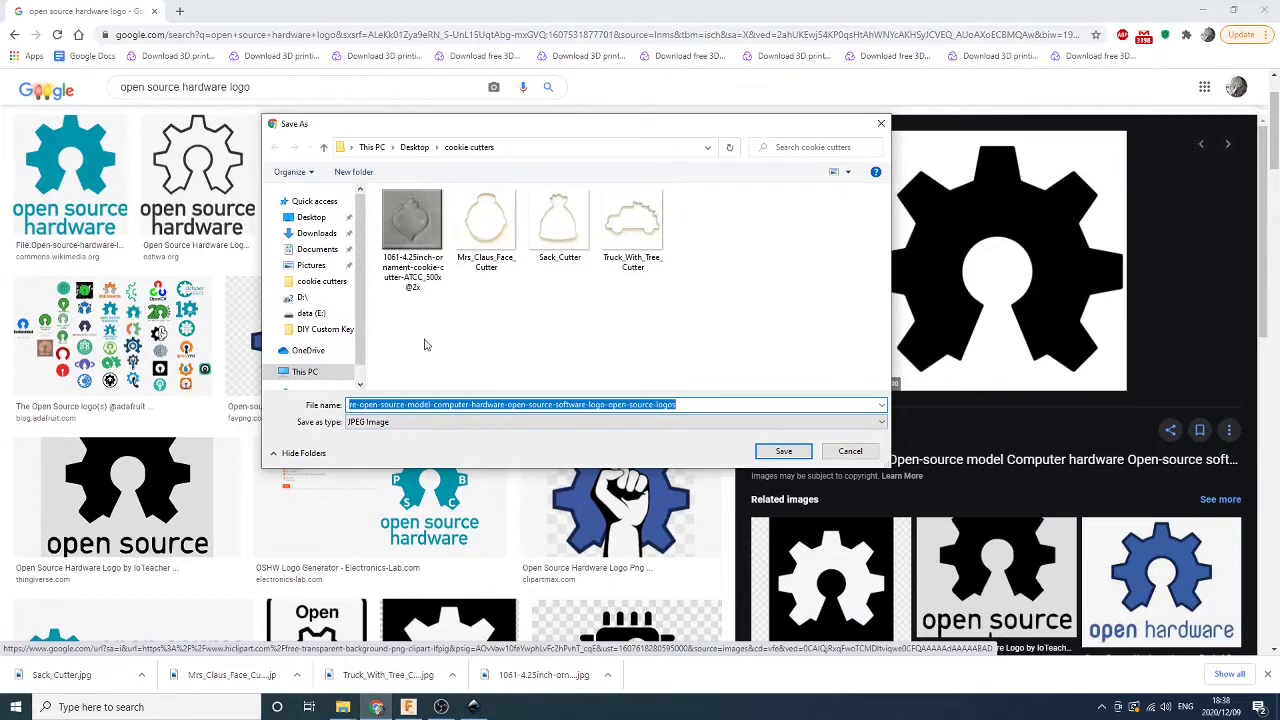
# Save it in F:\youtube\how to make a cookie cutter as 'open source hw logo'
pyautogui.click(312, 371)
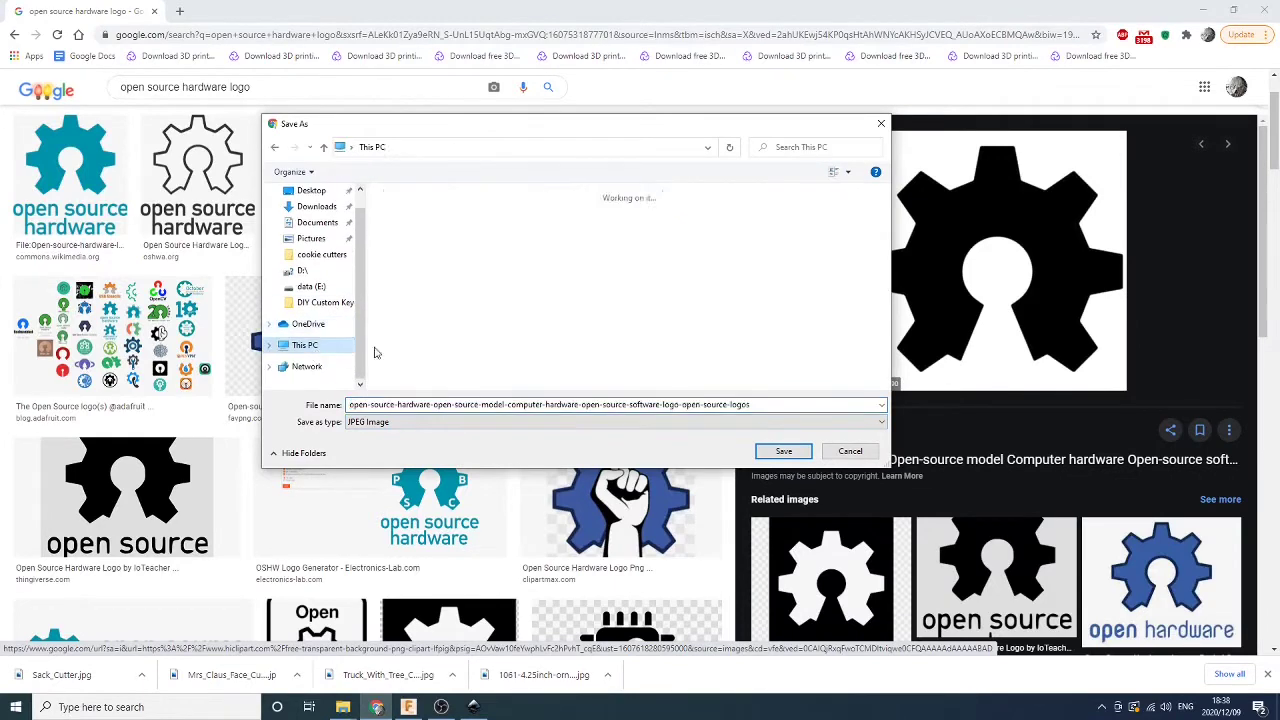
pyautogui.click(786, 362)
pyautogui.doubleClick(786, 362)
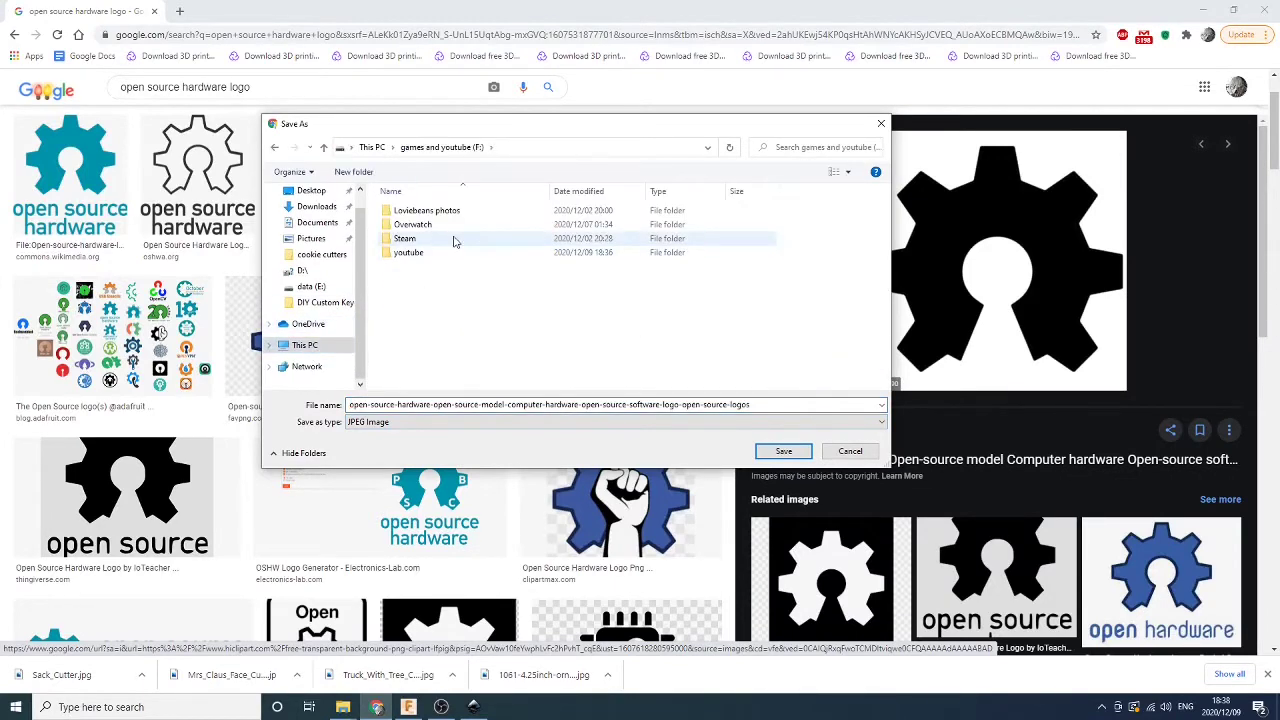
pyautogui.doubleClick(410, 252)
pyautogui.doubleClick(443, 210)
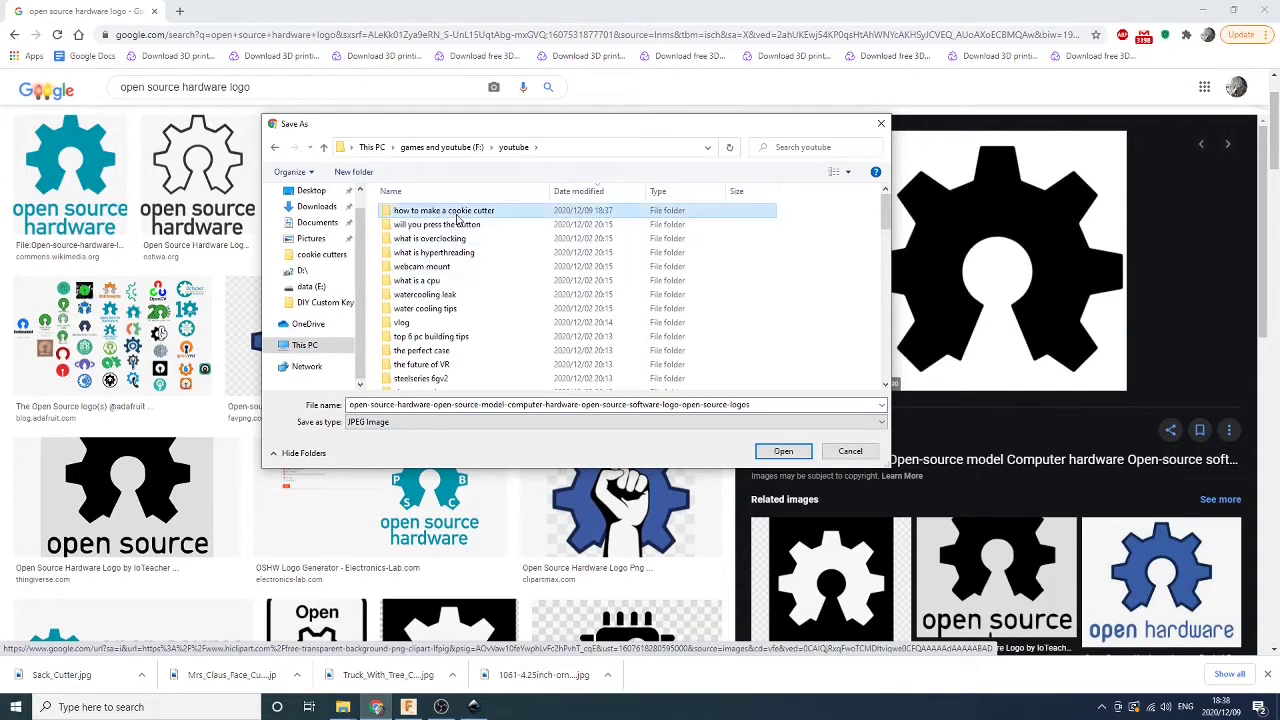
pyautogui.click(760, 404)
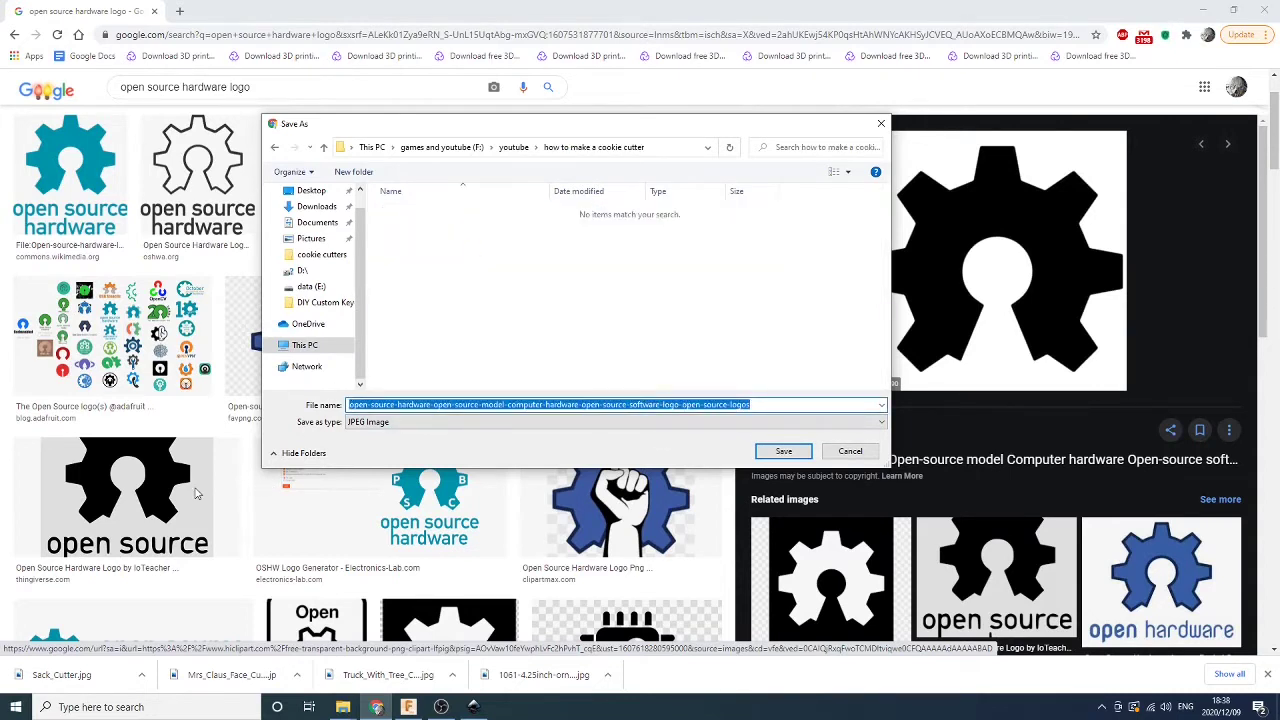
pyautogui.write('open source')
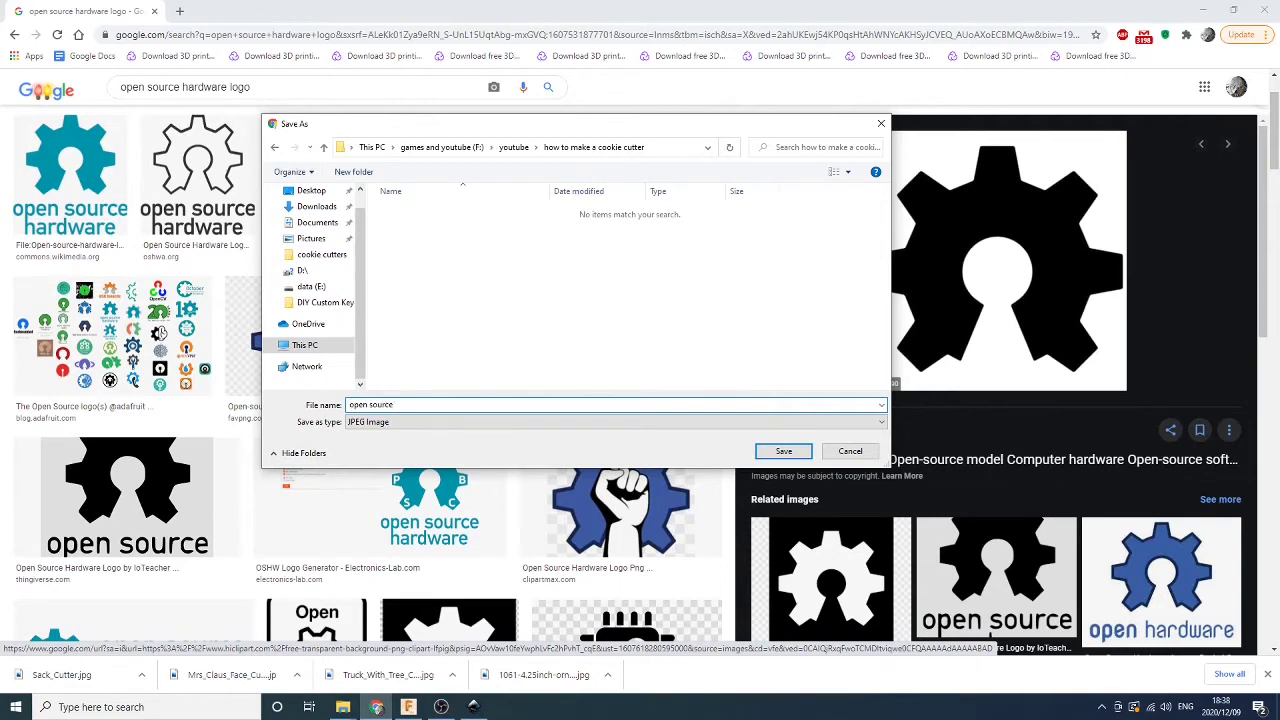
pyautogui.write(' hw logo')
pyautogui.press('Return')
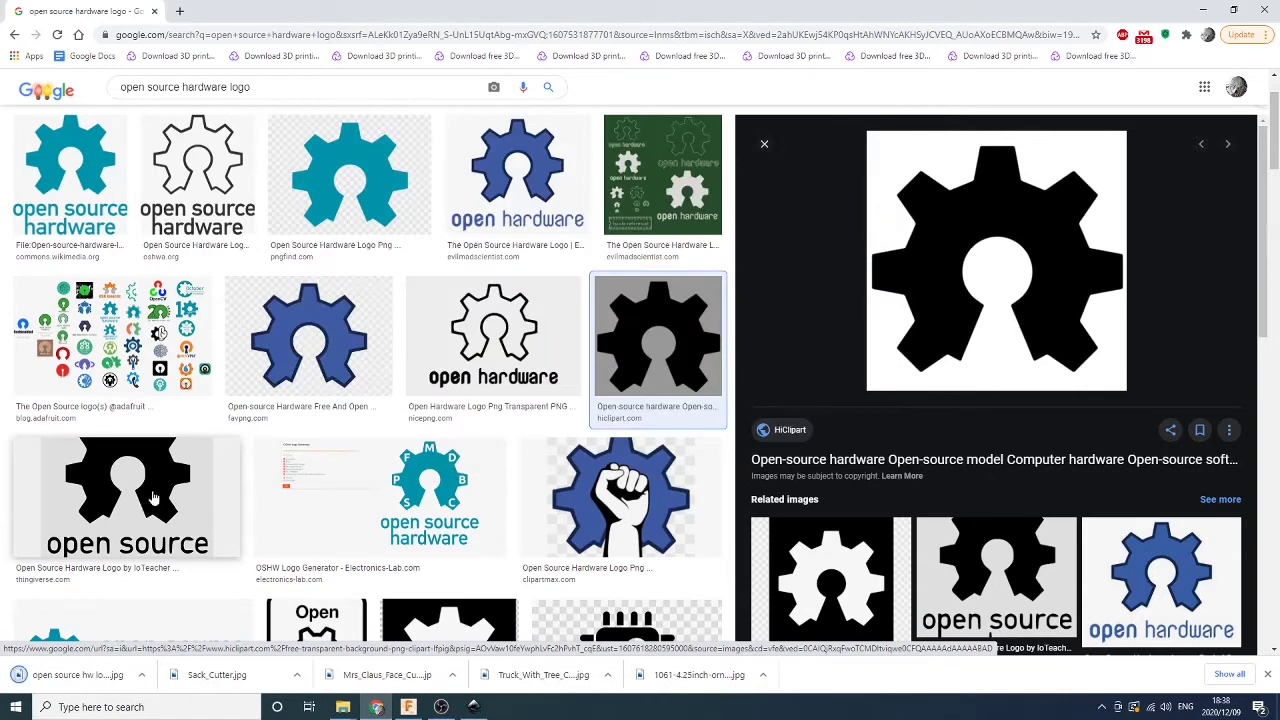
# Open 'open source hw logo' from Inkscape's recent files as an embedded image, then maximize the window
pyautogui.click(466, 708)
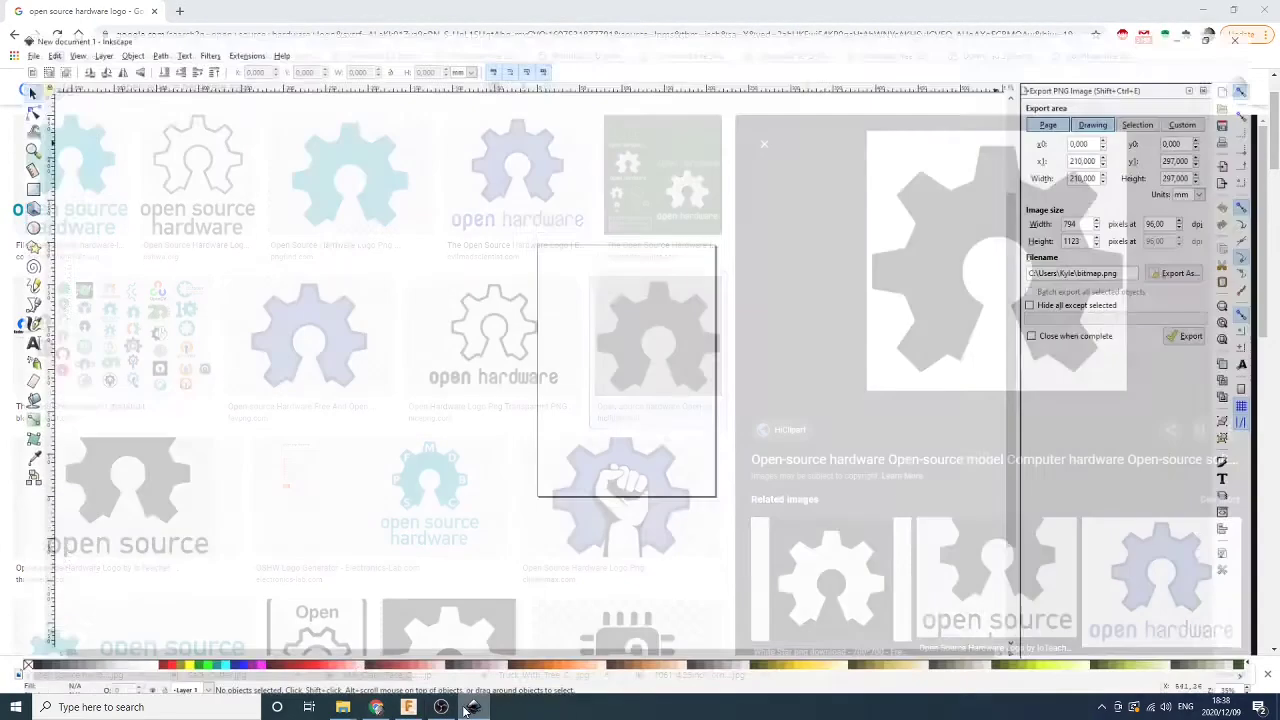
pyautogui.click(12, 22)
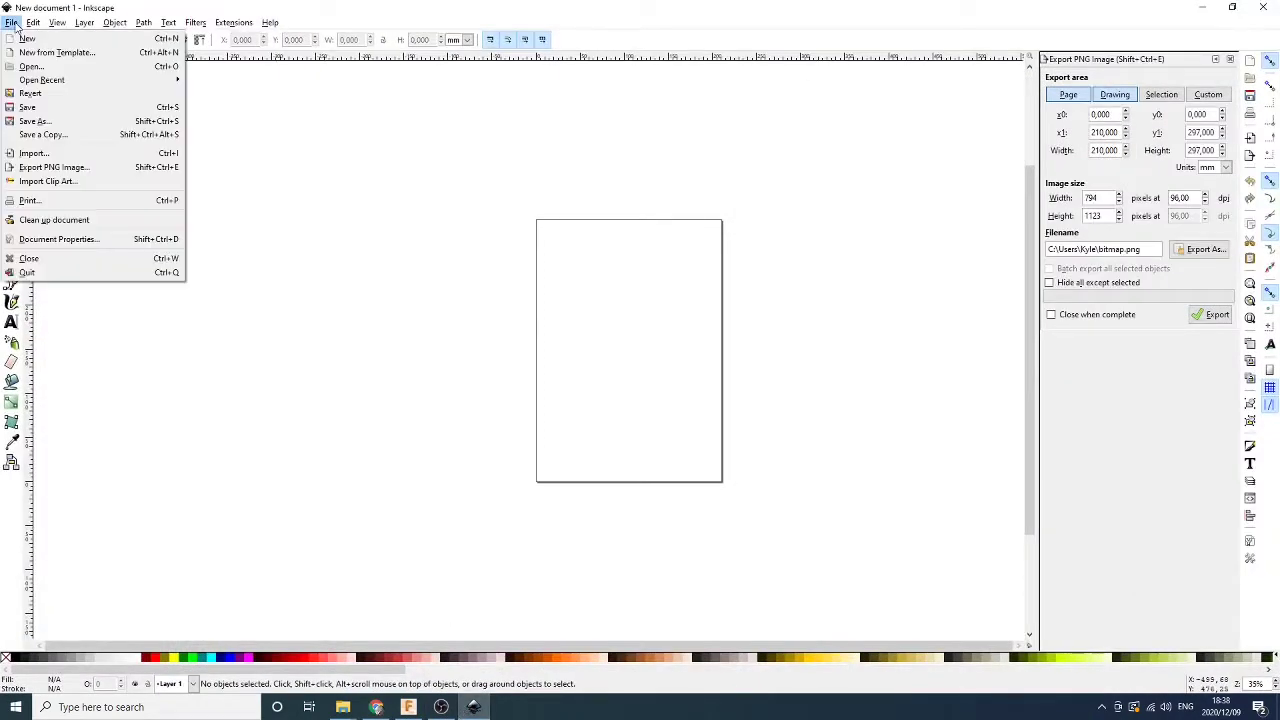
pyautogui.click(31, 66)
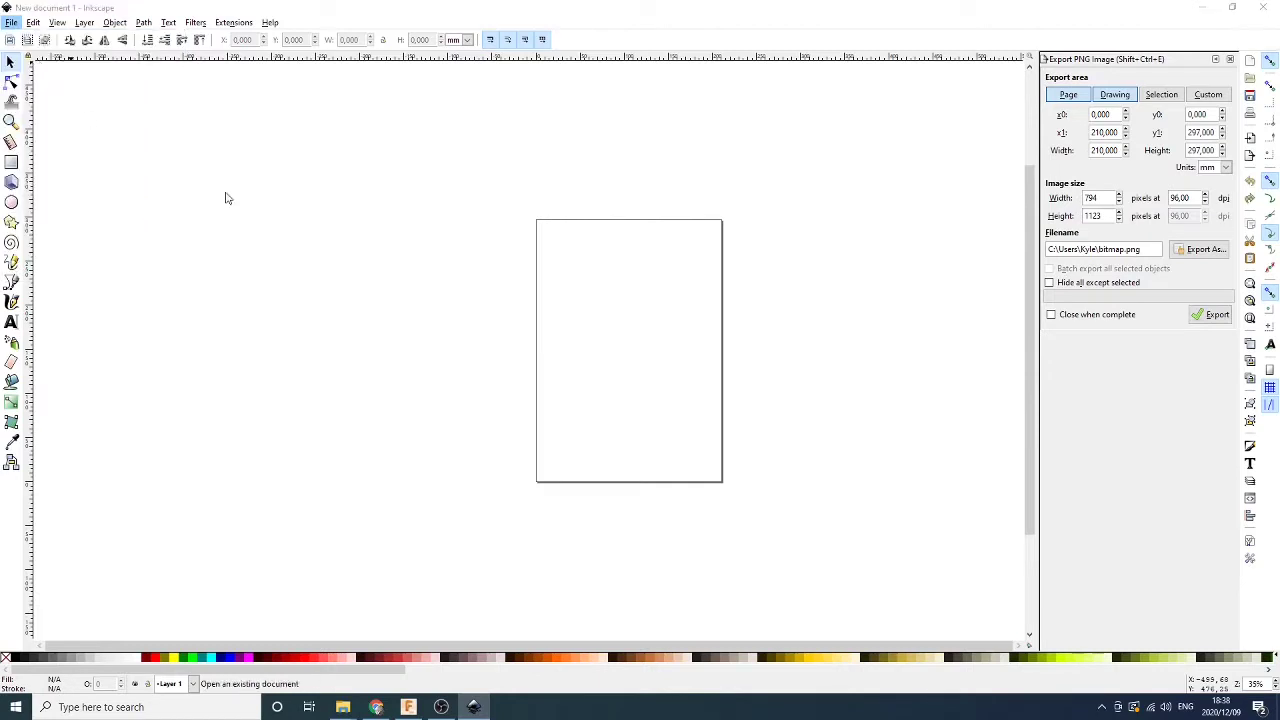
pyautogui.click(45, 85)
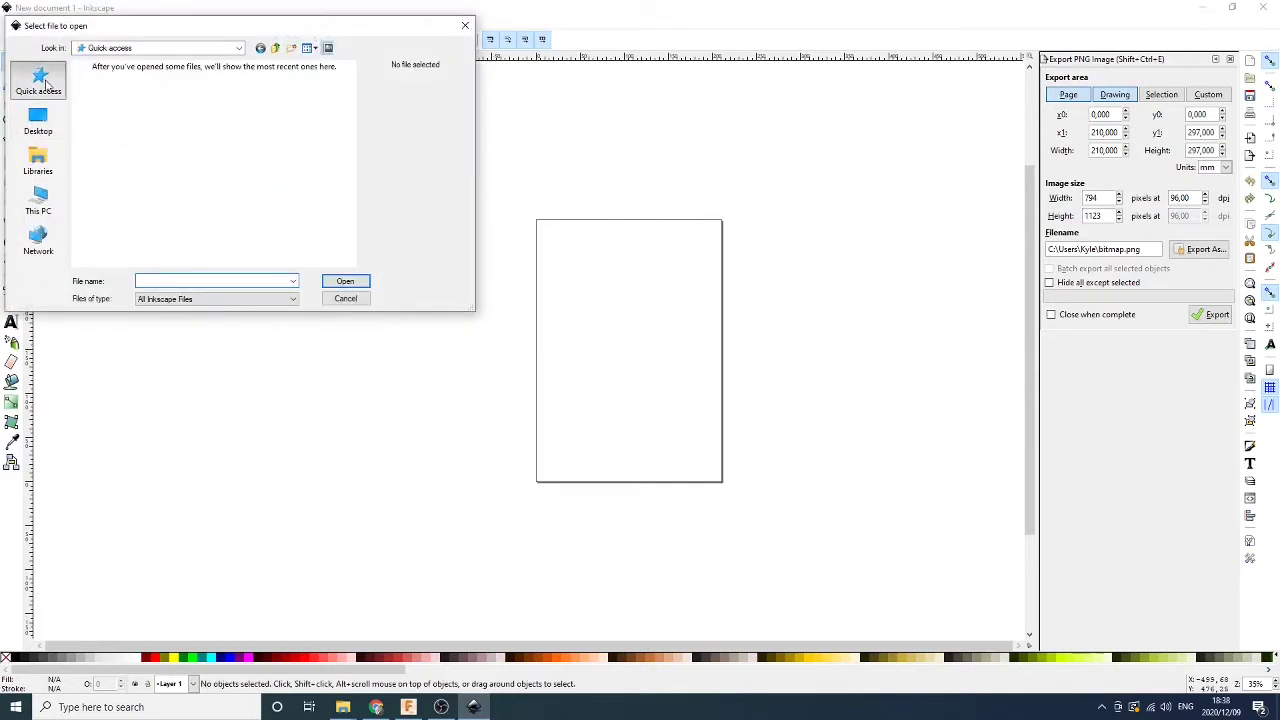
pyautogui.scroll(-5, 200, 188)
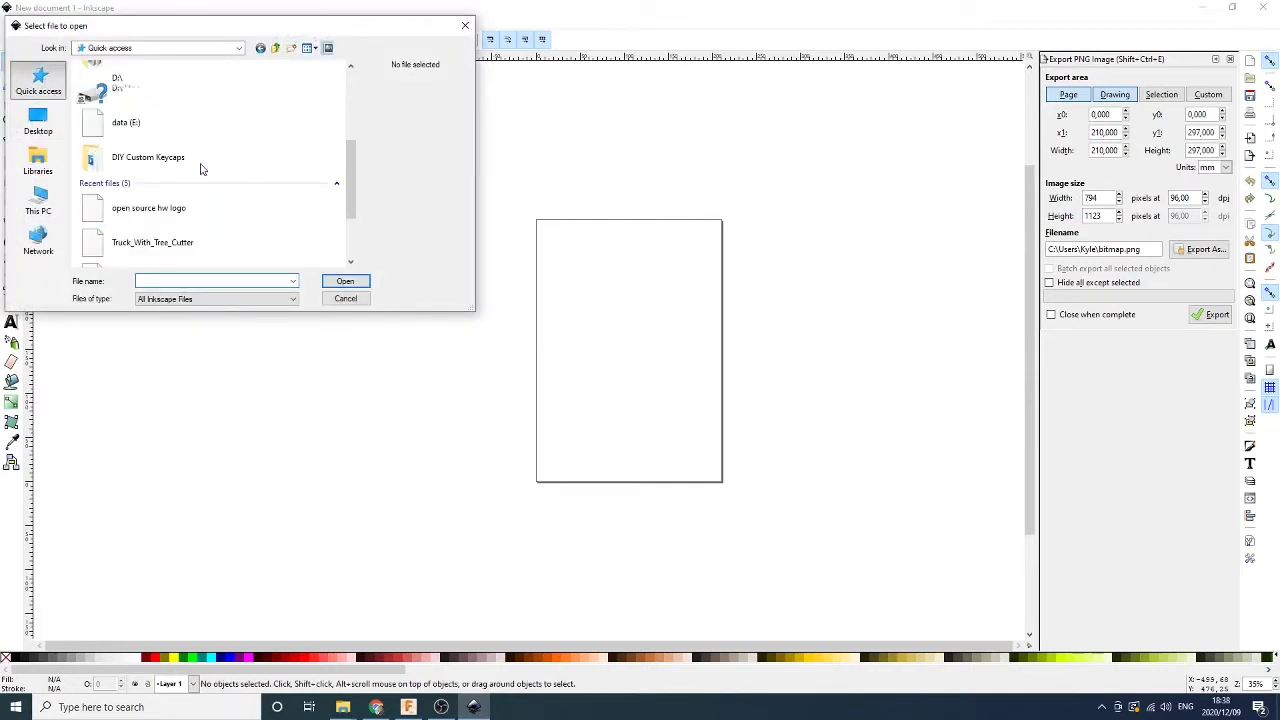
pyautogui.click(181, 218)
pyautogui.click(345, 281)
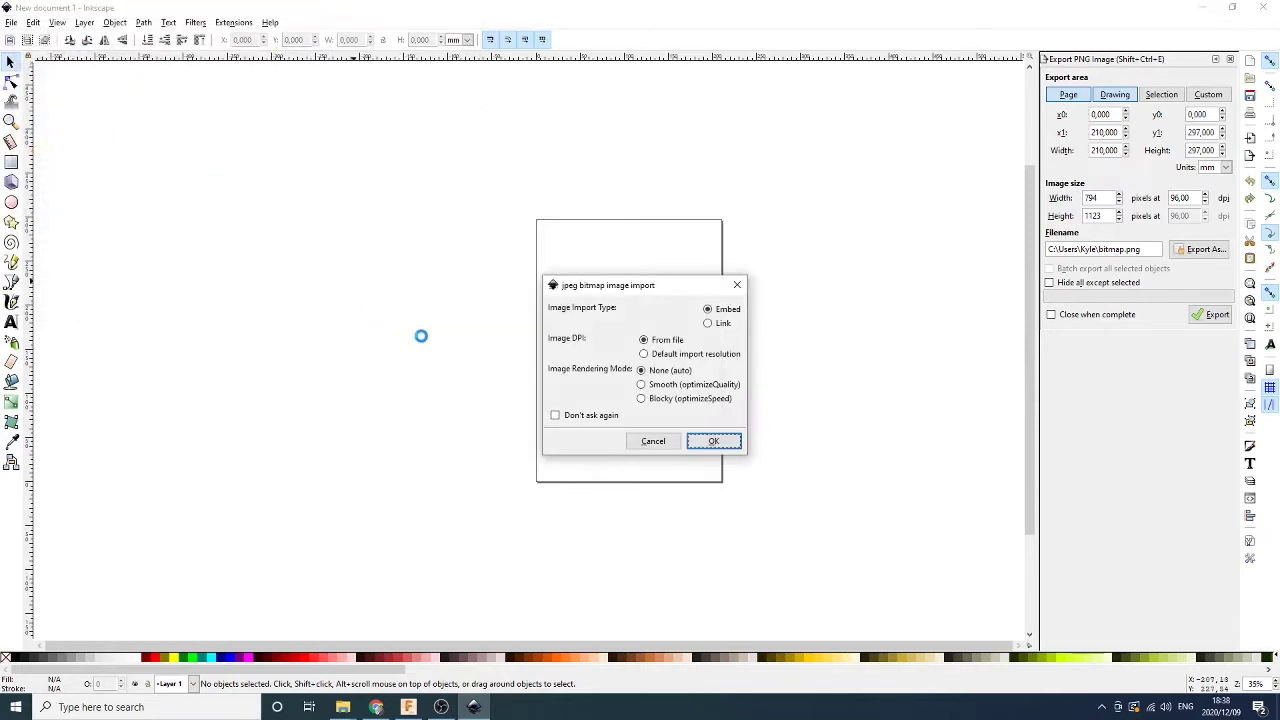
pyautogui.click(713, 441)
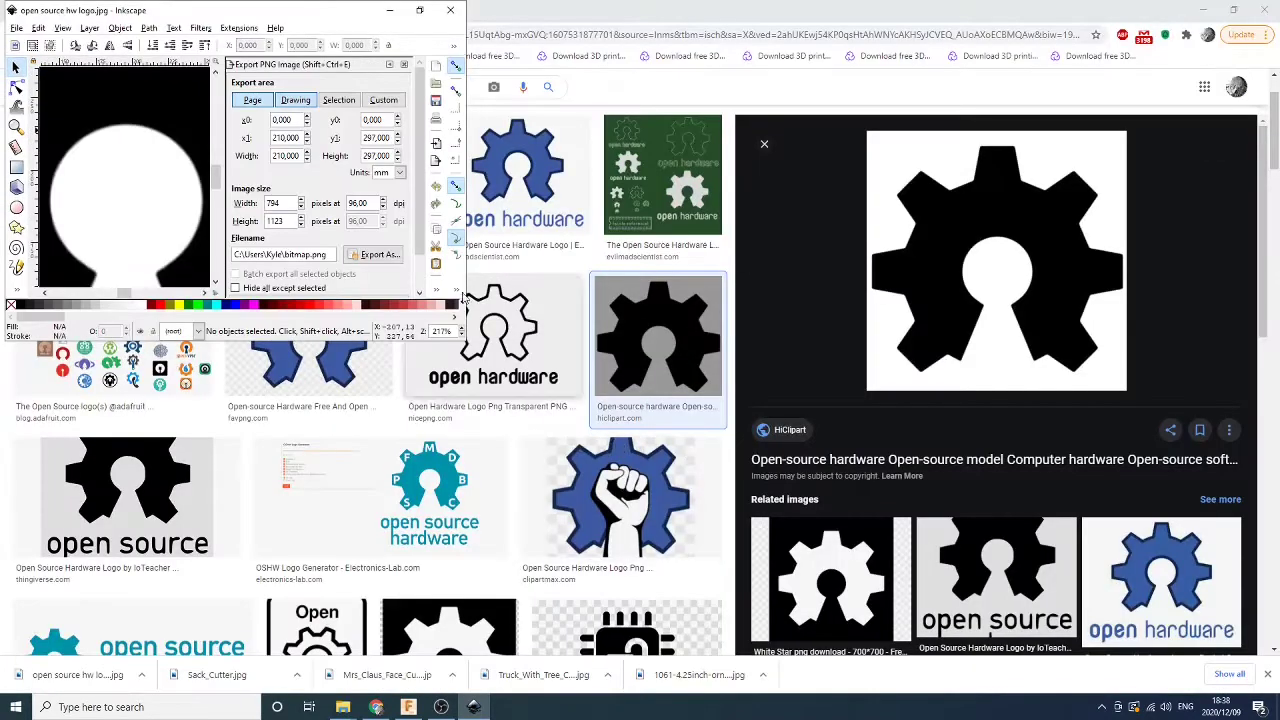
pyautogui.doubleClick(360, 10)
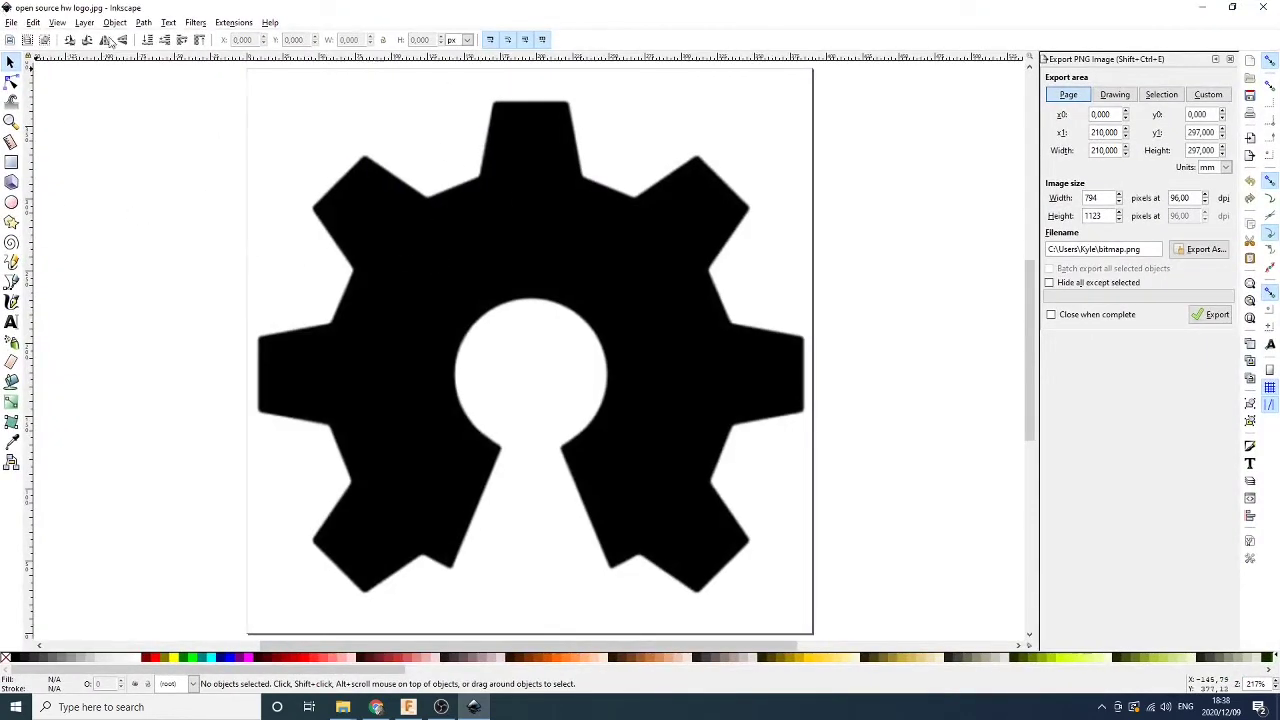
# Trace the gear bitmap into a vector path with Trace Bitmap
pyautogui.click(144, 23)
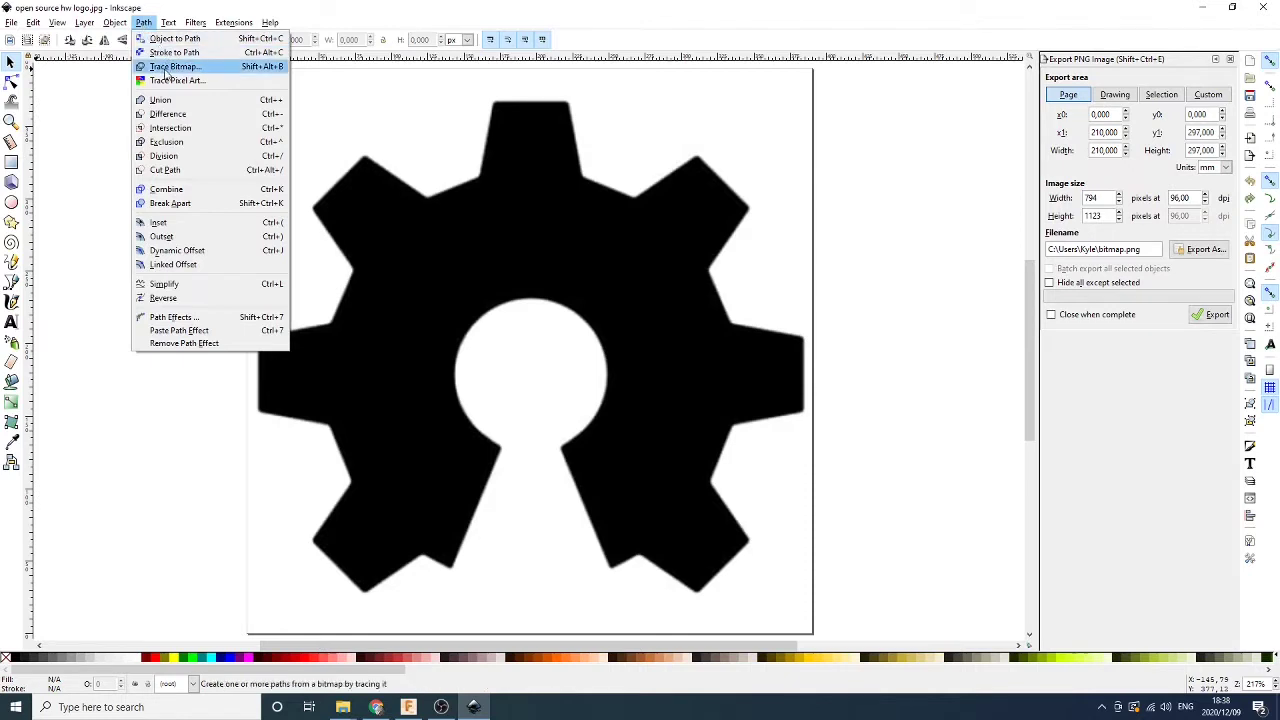
pyautogui.click(172, 66)
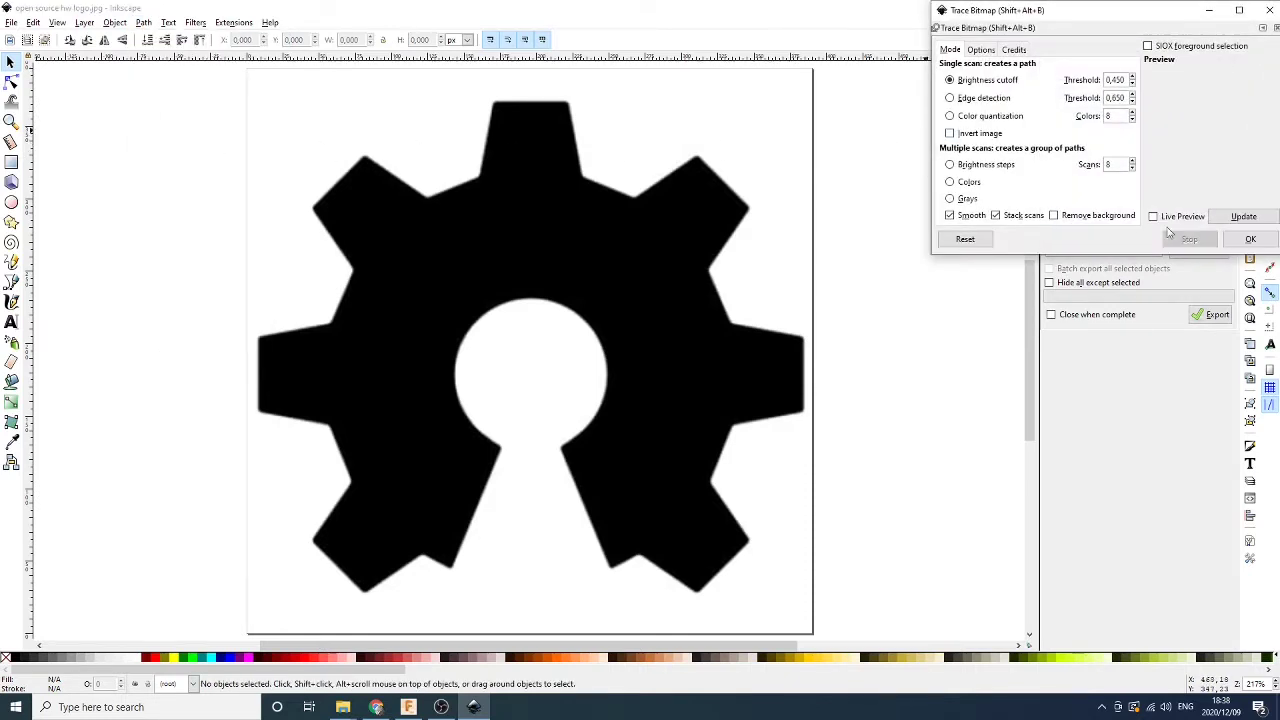
pyautogui.click(1250, 241)
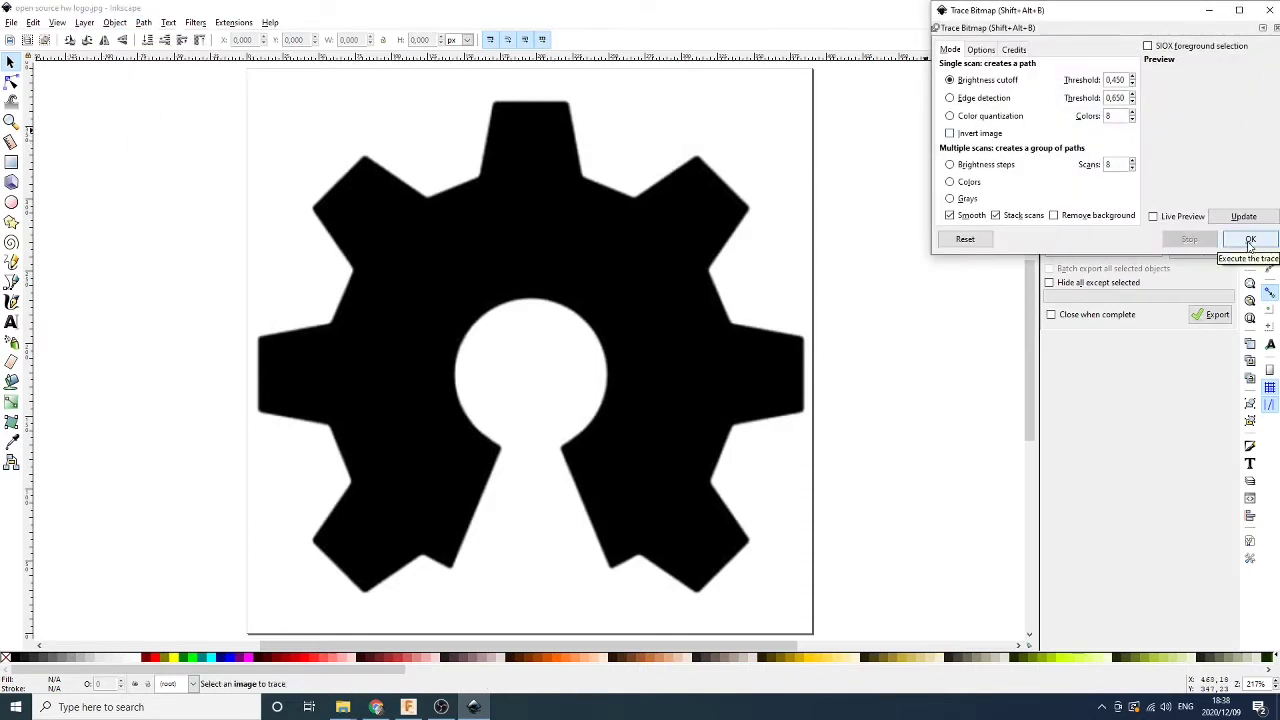
pyautogui.moveTo(628, 306)
pyautogui.mouseDown()
pyautogui.moveTo(523, 323)
pyautogui.moveTo(645, 285)
pyautogui.mouseUp()
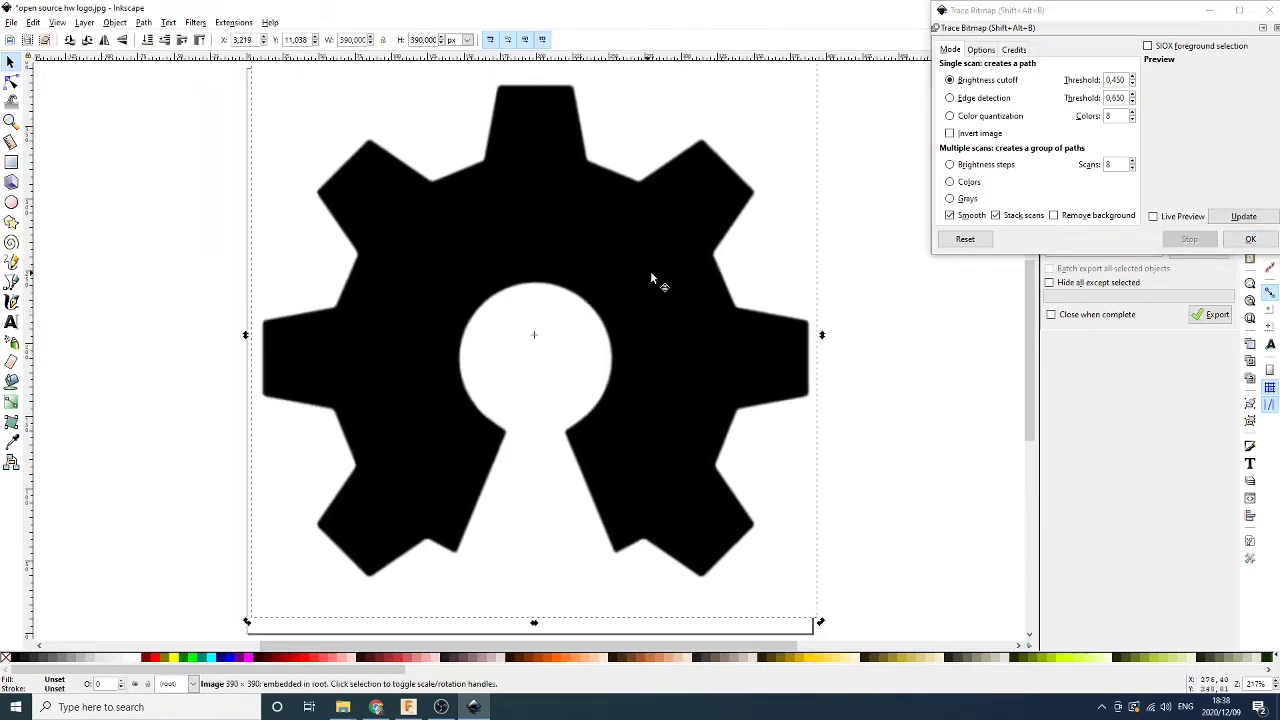
pyautogui.click(1250, 238)
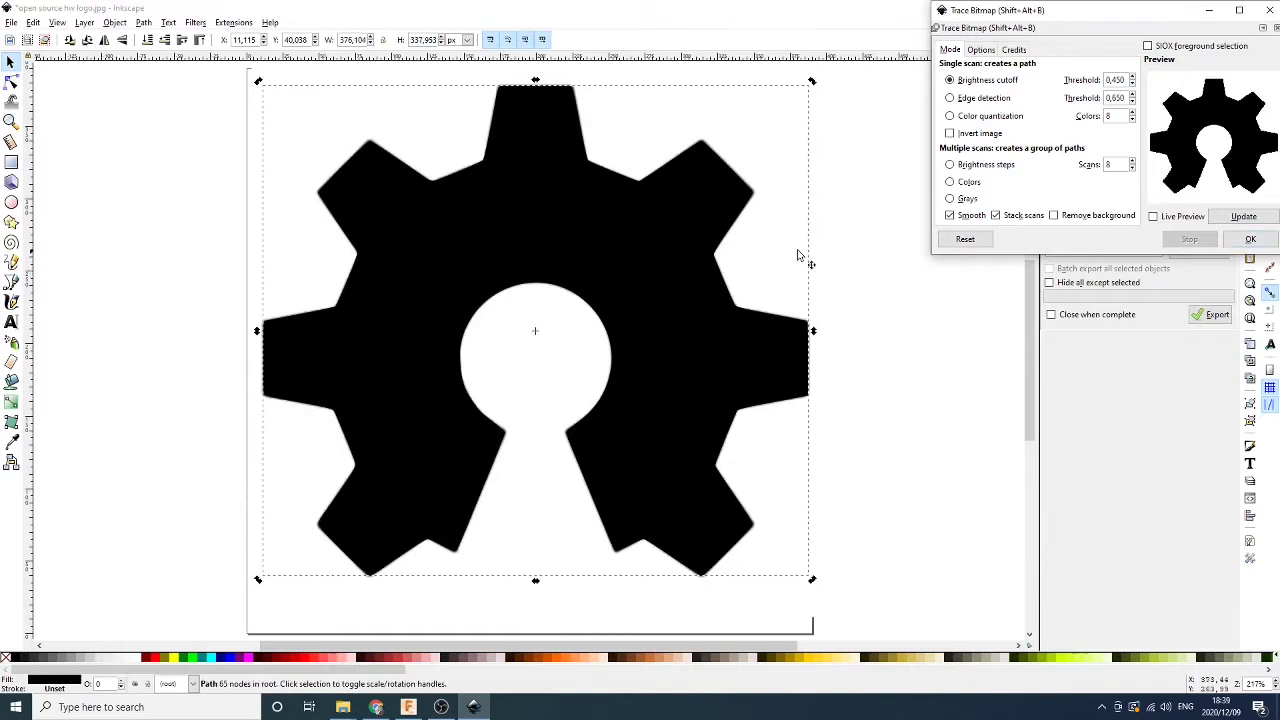
pyautogui.click(1265, 10)
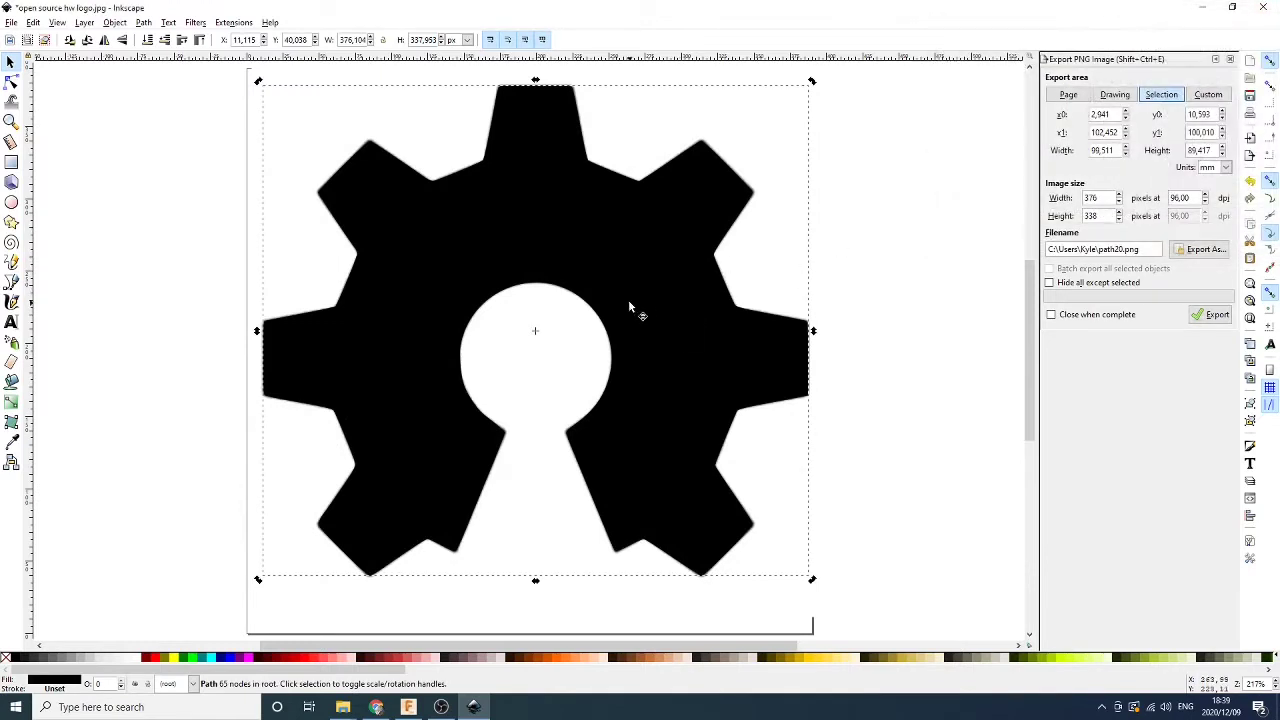
# Delete the original gear bitmap, leaving only the traced path on the page
pyautogui.moveTo(632, 304); pyautogui.dragTo(445, 317)
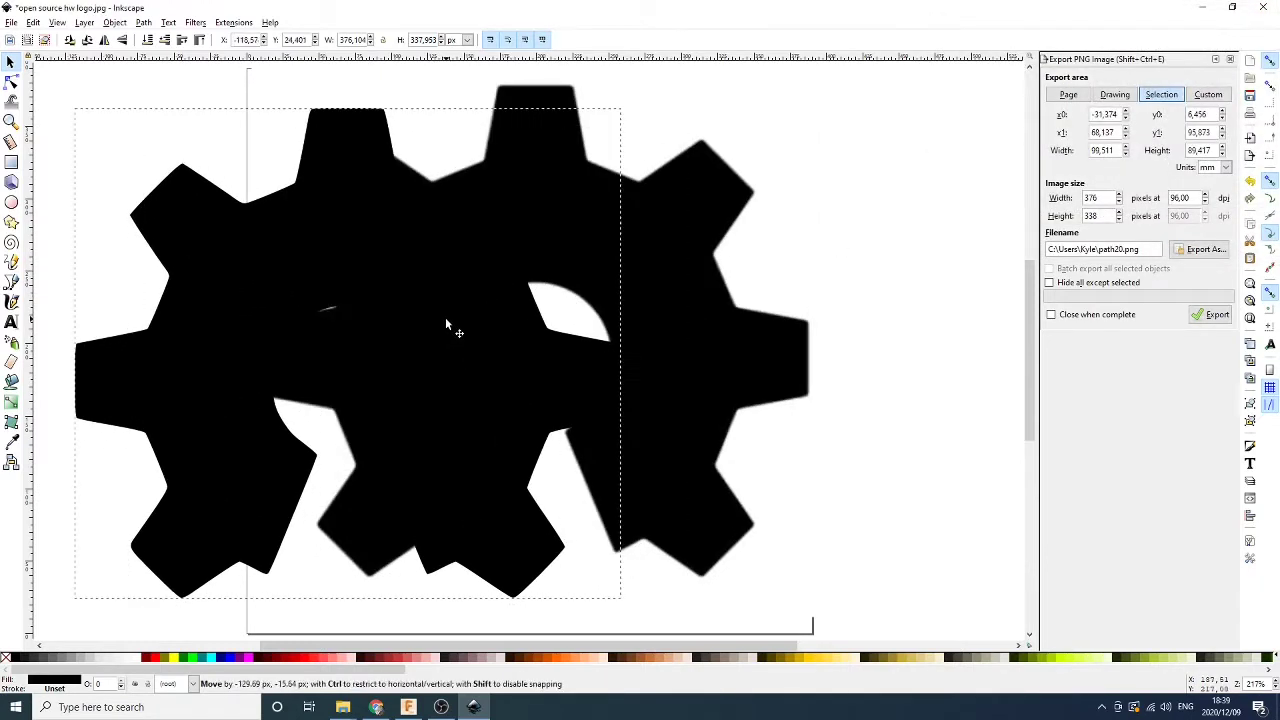
pyautogui.click(731, 288)
pyautogui.press('Delete')
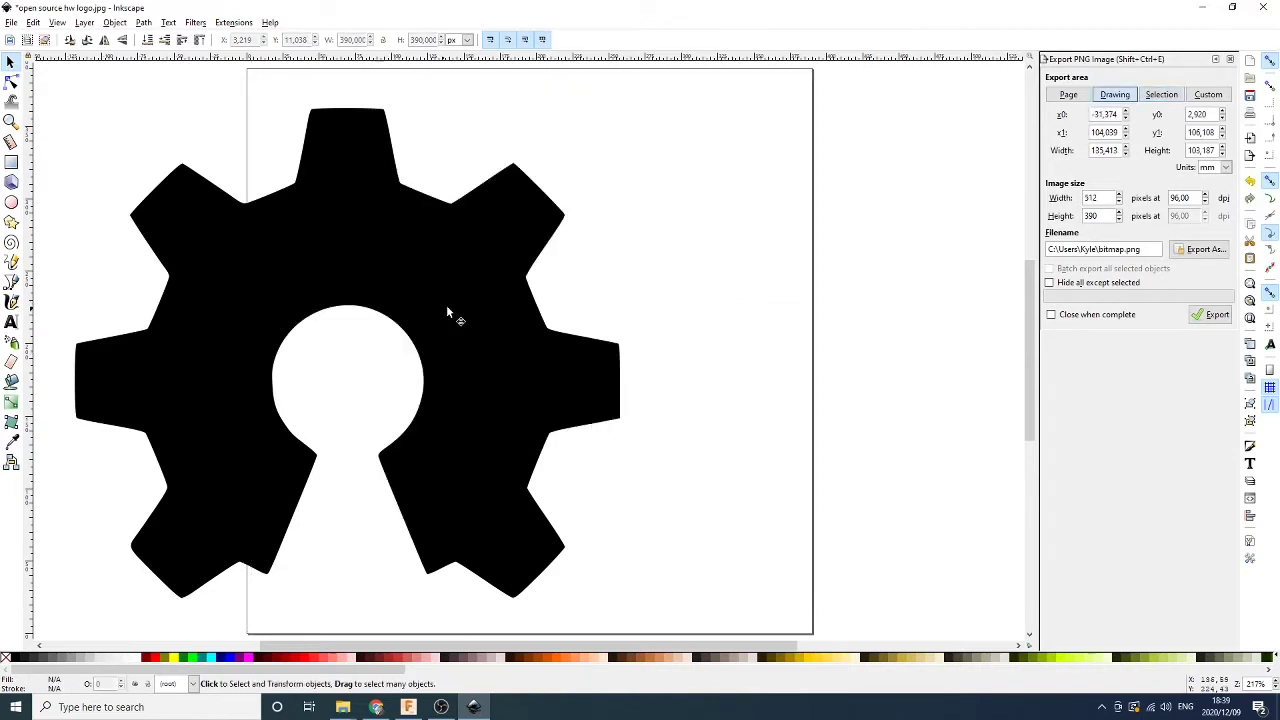
pyautogui.moveTo(451, 314); pyautogui.dragTo(631, 284)
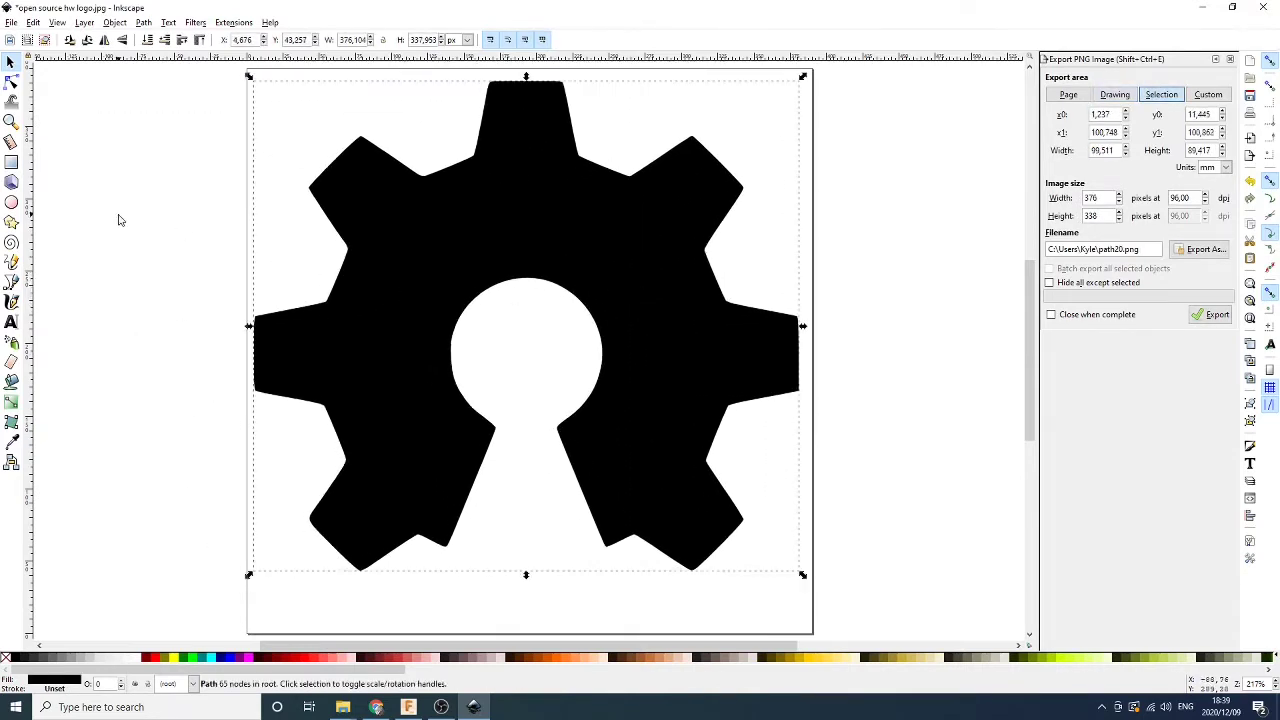
# Save a copy as the Inkscape SVG 'open source hw logo' and switch to Fusion 360
pyautogui.click(12, 23)
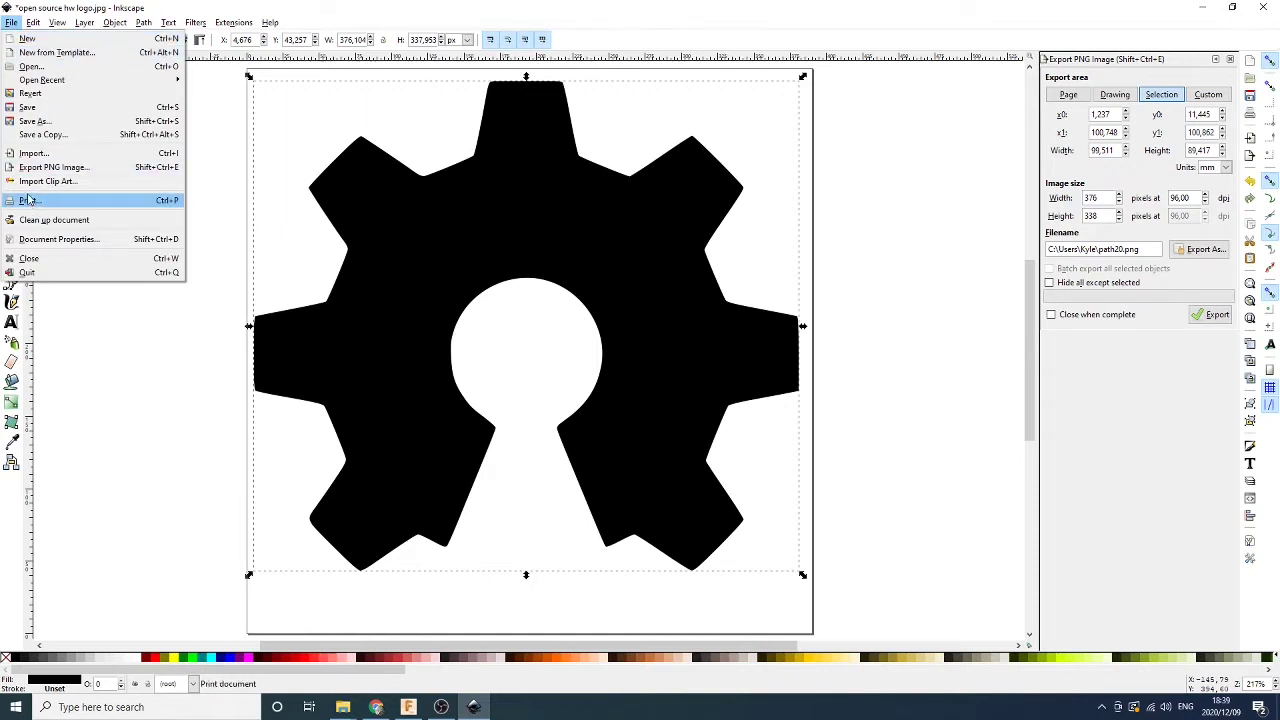
pyautogui.click(34, 133)
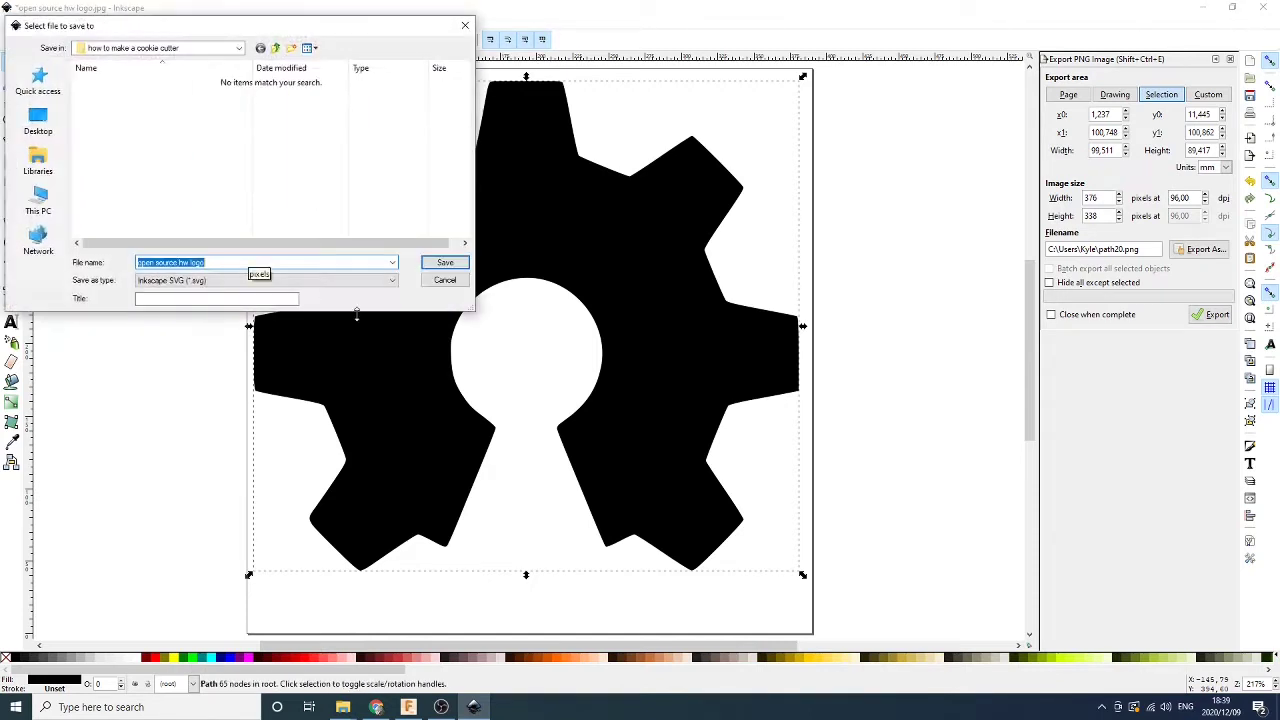
pyautogui.click(444, 263)
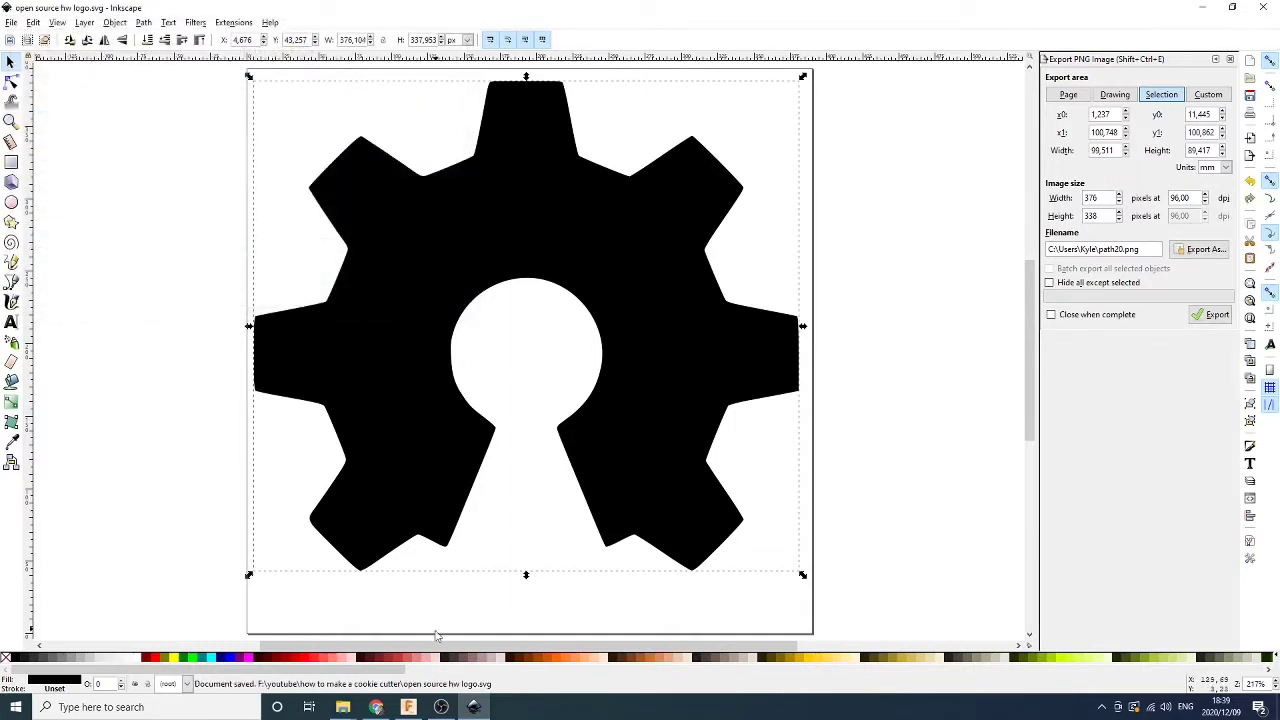
pyautogui.click(408, 707)
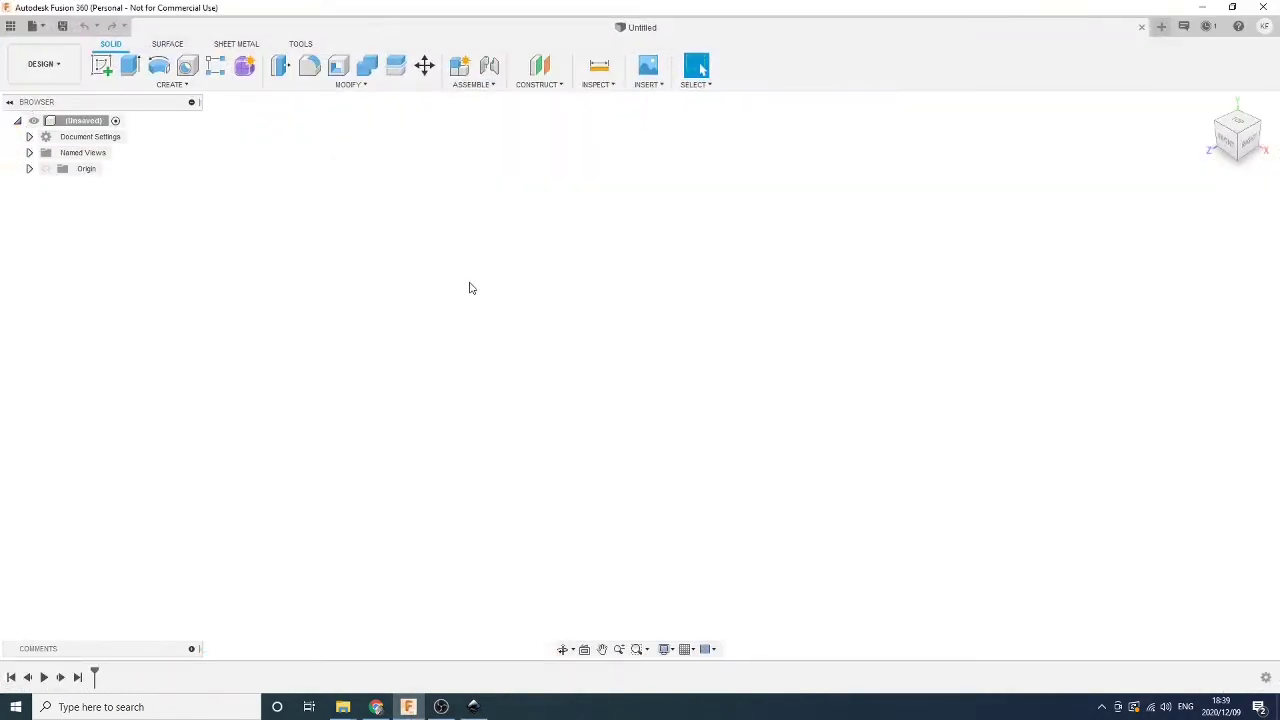
# Insert 'open source hw logo.svg' onto the front plane, then select all the gear's sketch curves
pyautogui.click(170, 85)
pyautogui.click(647, 84)
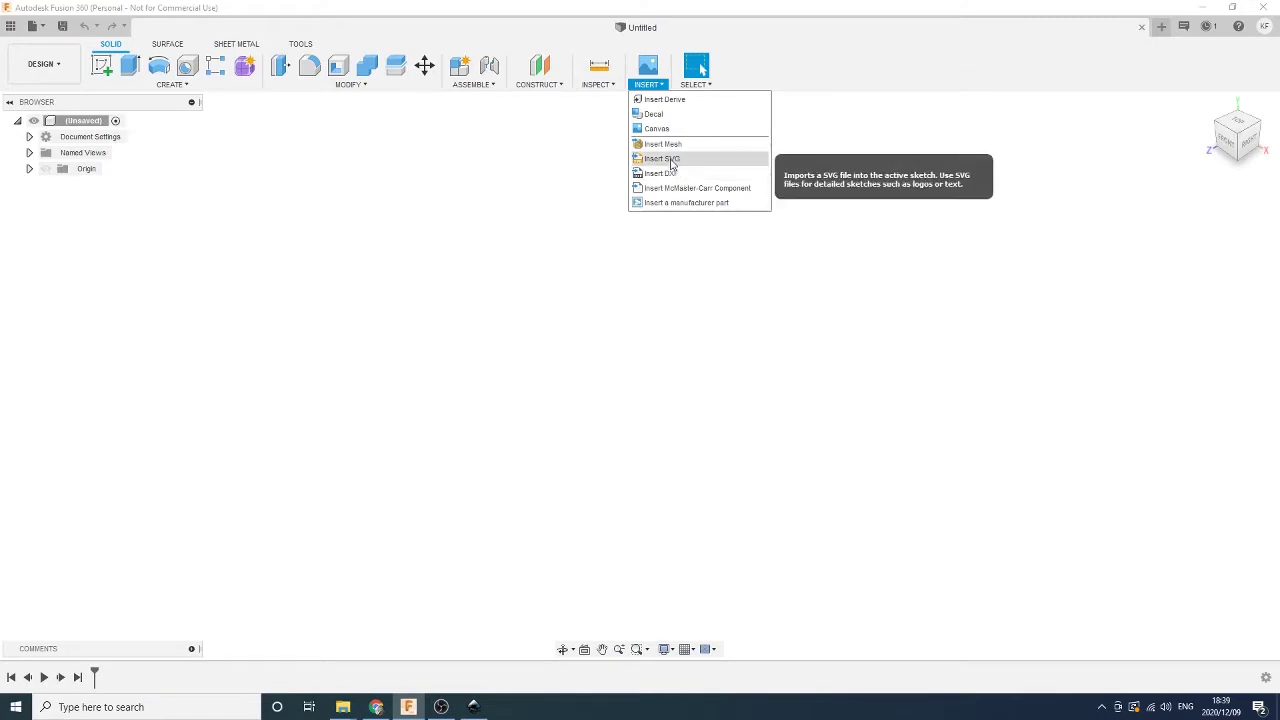
pyautogui.click(663, 159)
pyautogui.click(625, 385)
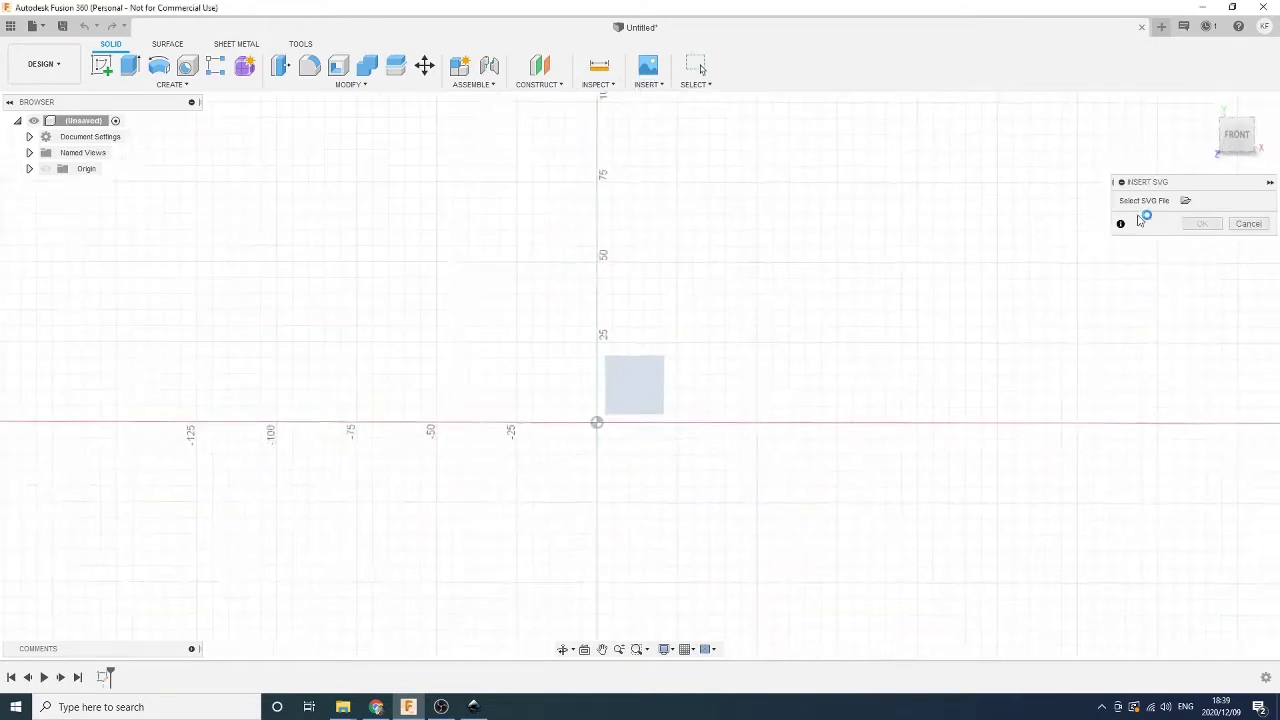
pyautogui.click(1185, 200)
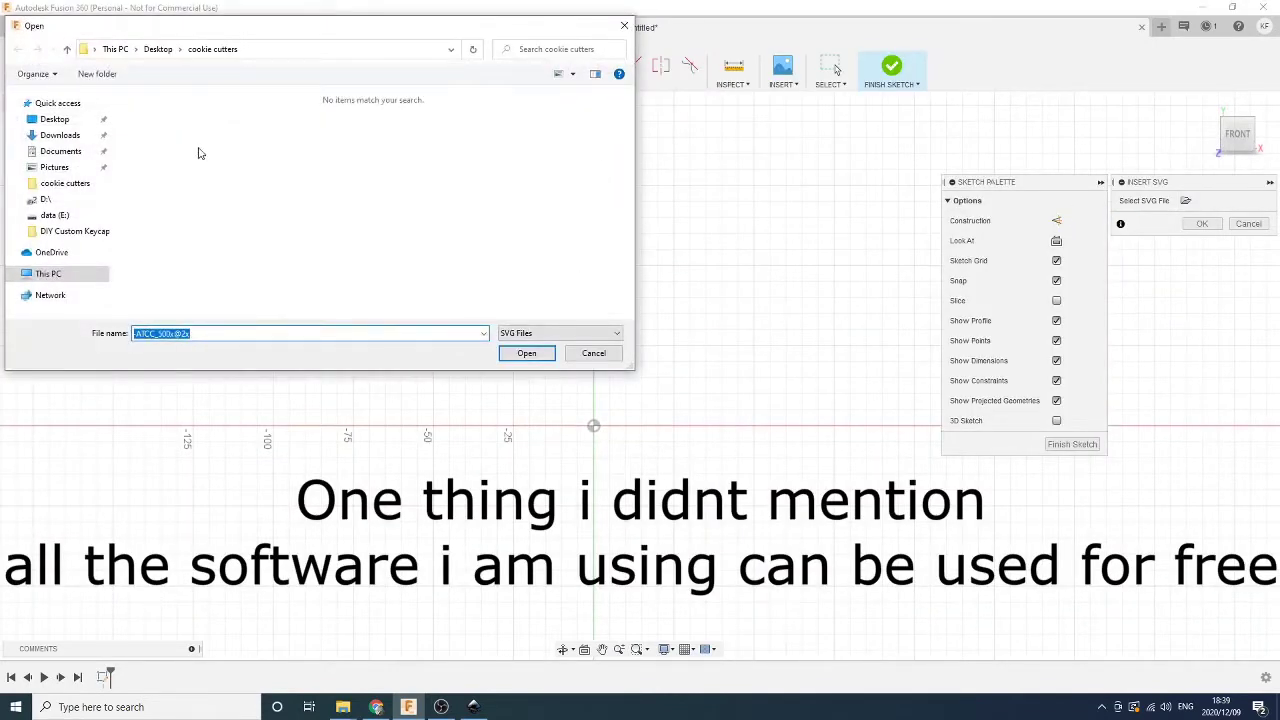
pyautogui.click(57, 103)
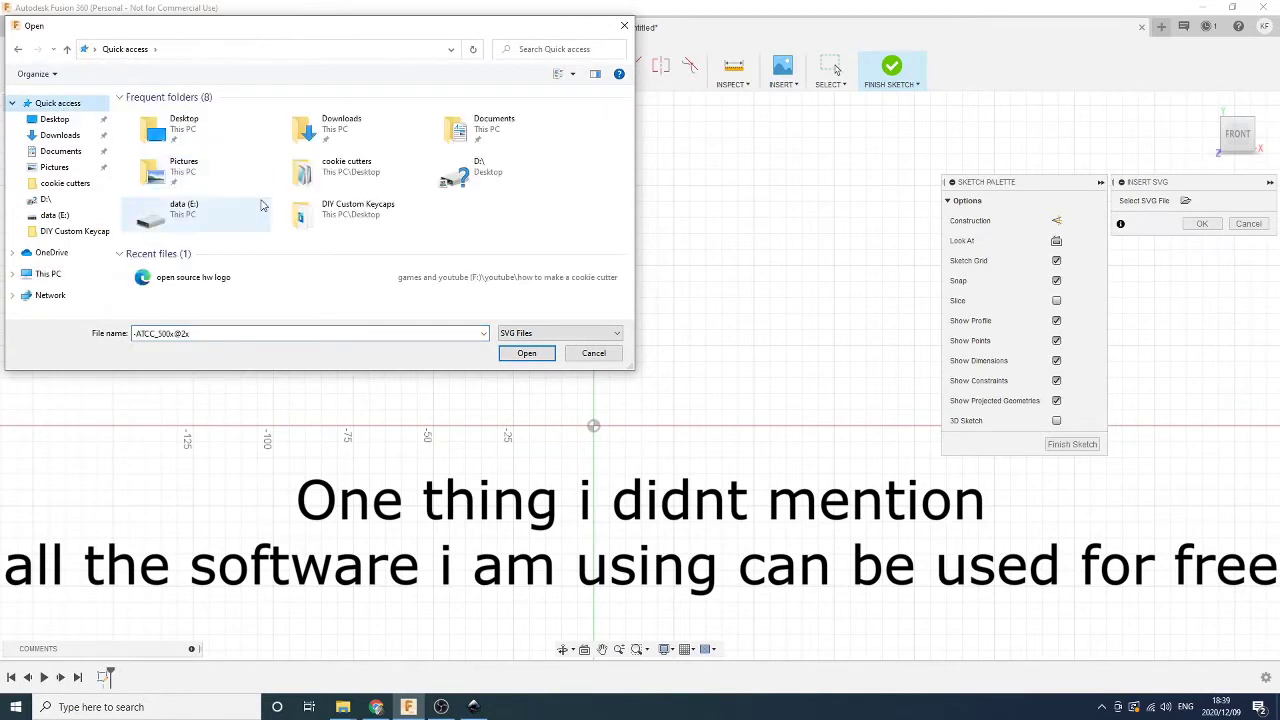
pyautogui.click(239, 280)
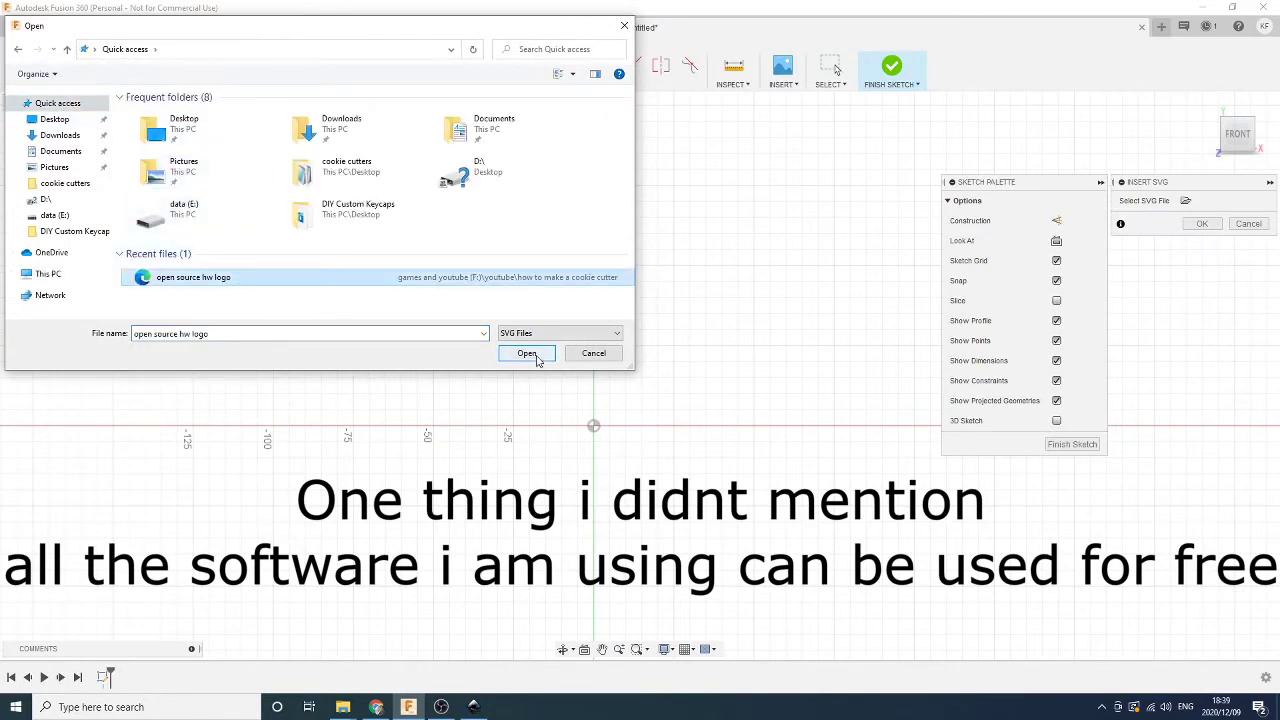
pyautogui.click(527, 353)
pyautogui.moveTo(714, 389); pyautogui.dragTo(544, 207, button='middle')
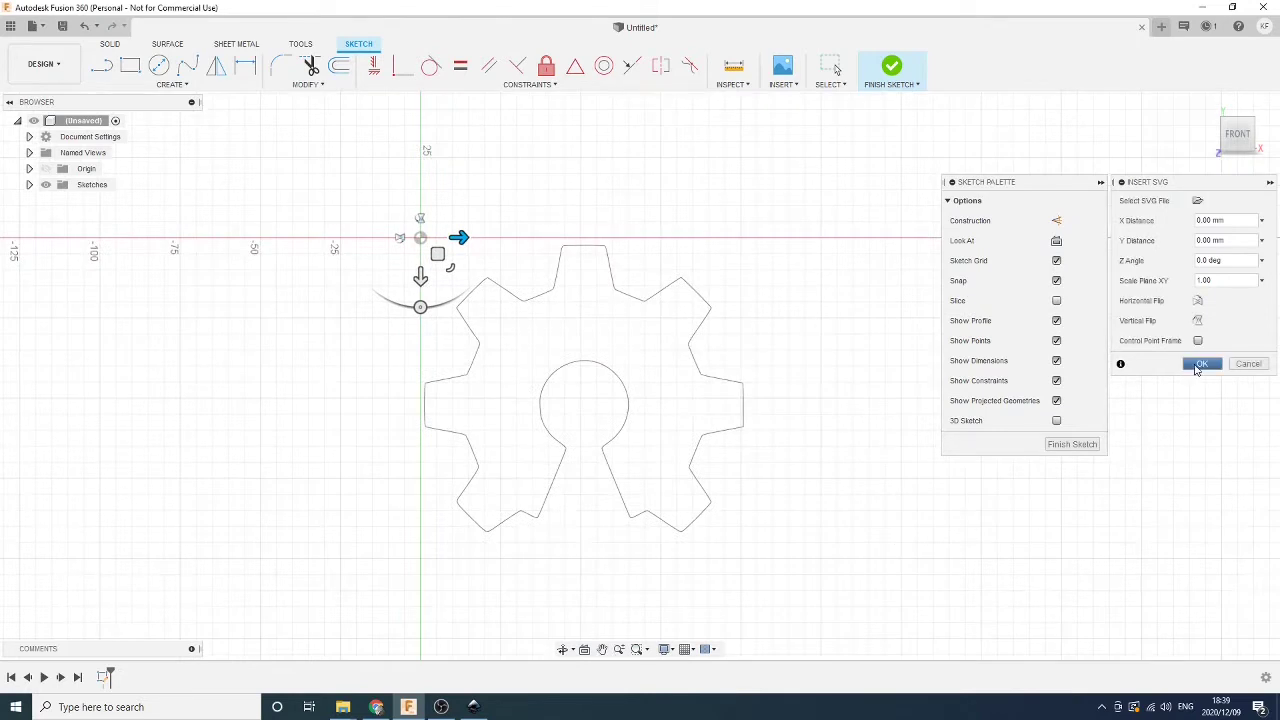
pyautogui.click(1202, 364)
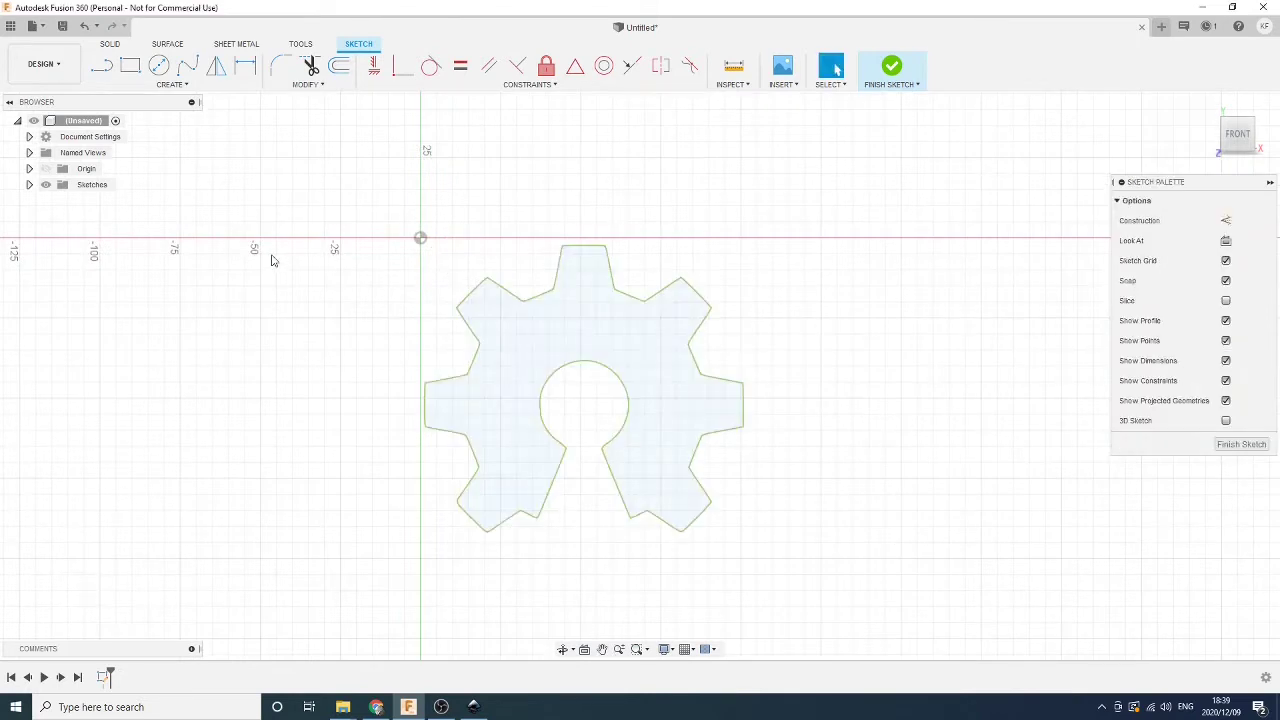
pyautogui.moveTo(351, 201)
pyautogui.mouseDown()
pyautogui.moveTo(525, 268)
pyautogui.moveTo(795, 551)
pyautogui.mouseUp()
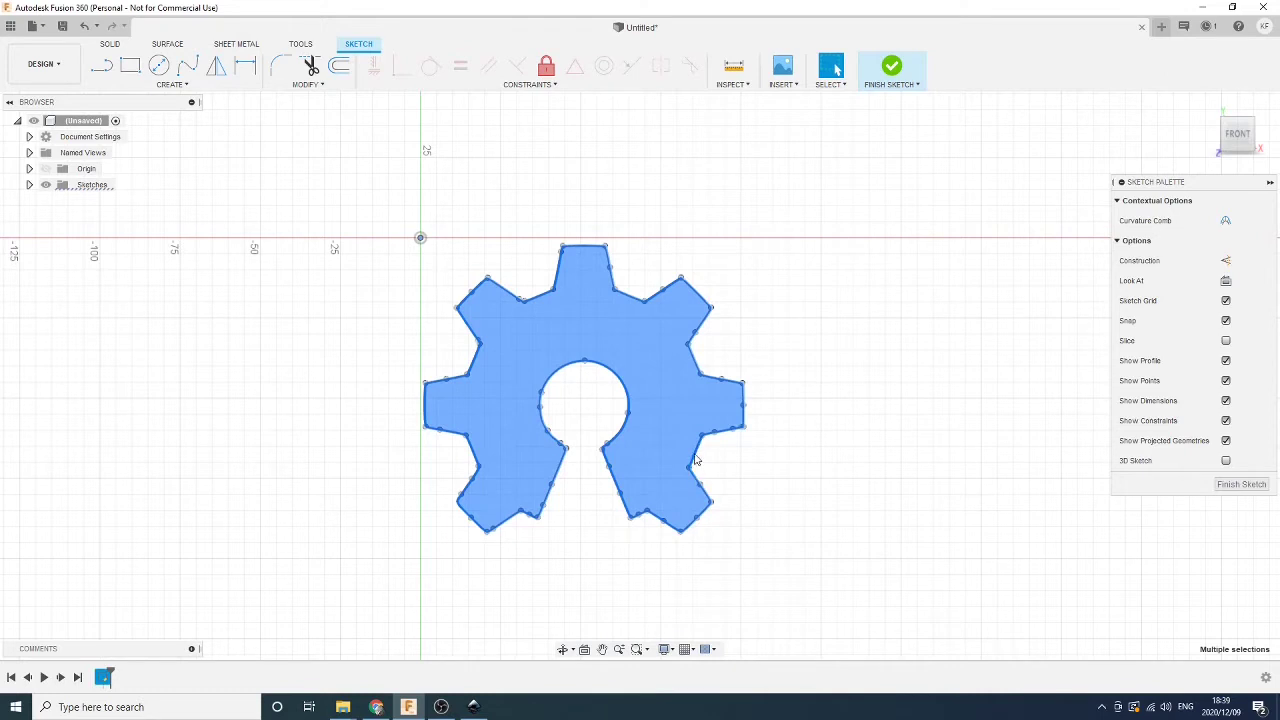
pyautogui.rightClick(697, 460)
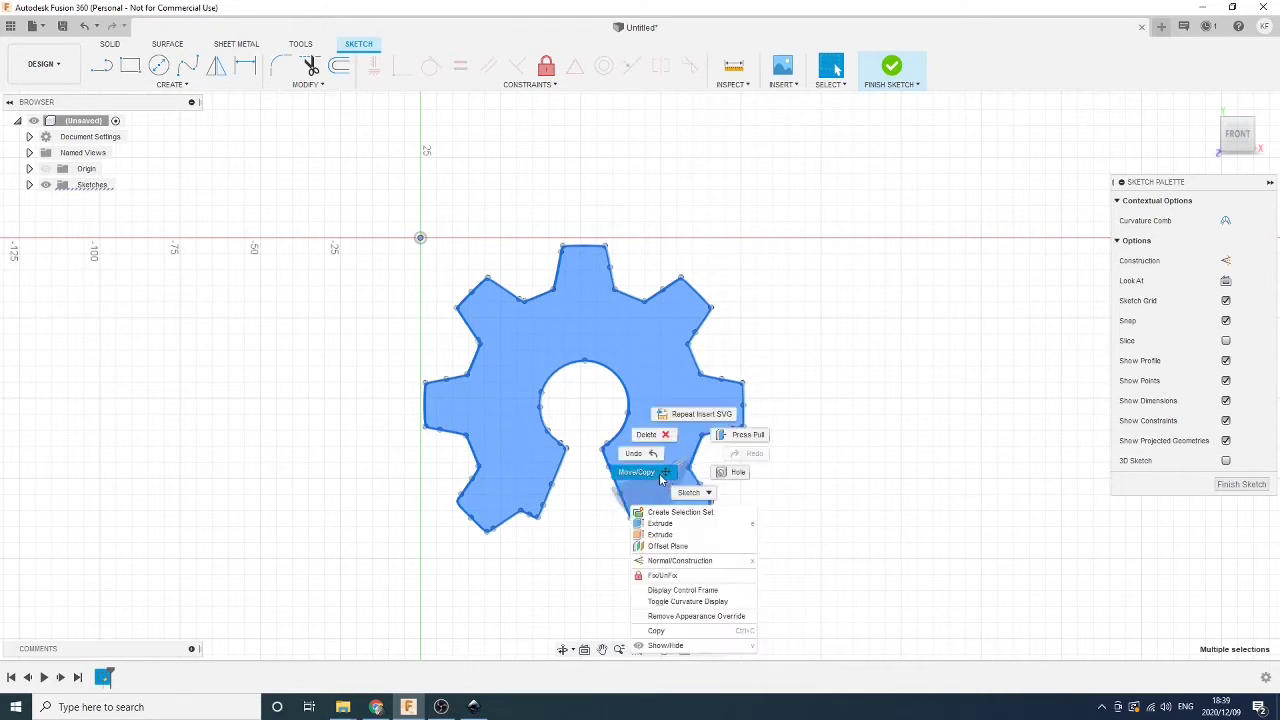
pyautogui.click(813, 507)
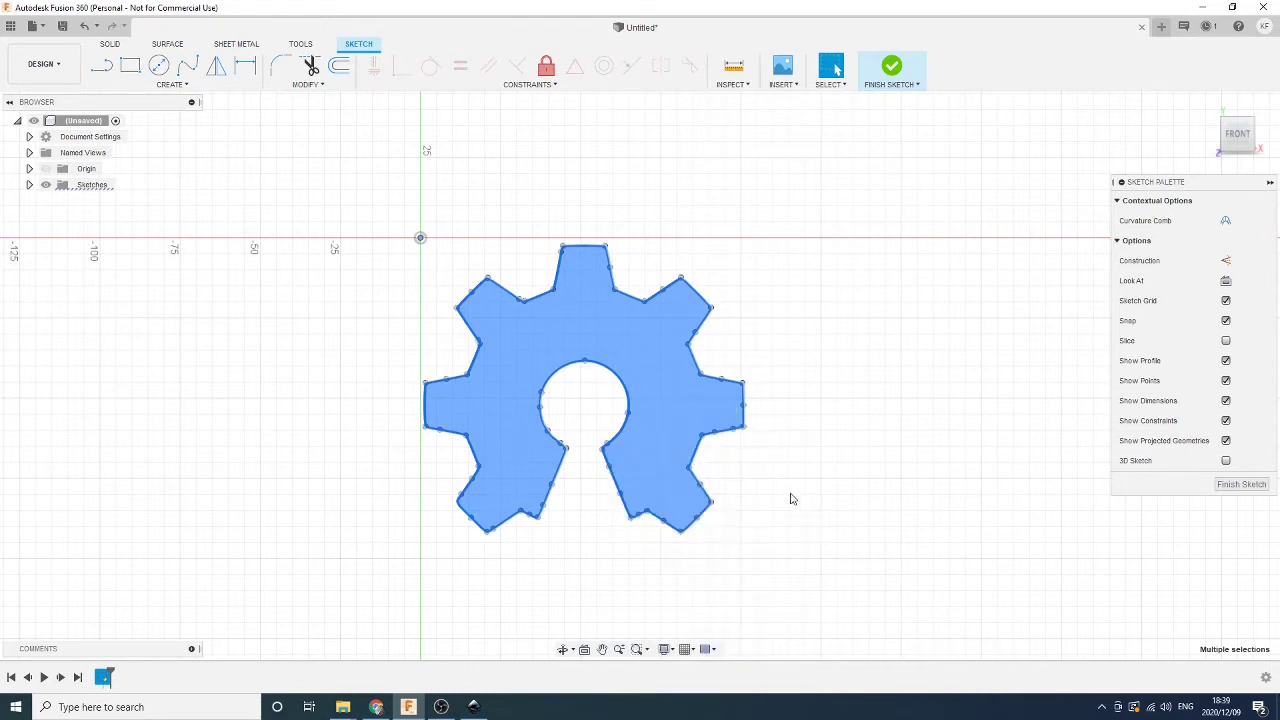
pyautogui.write('s')
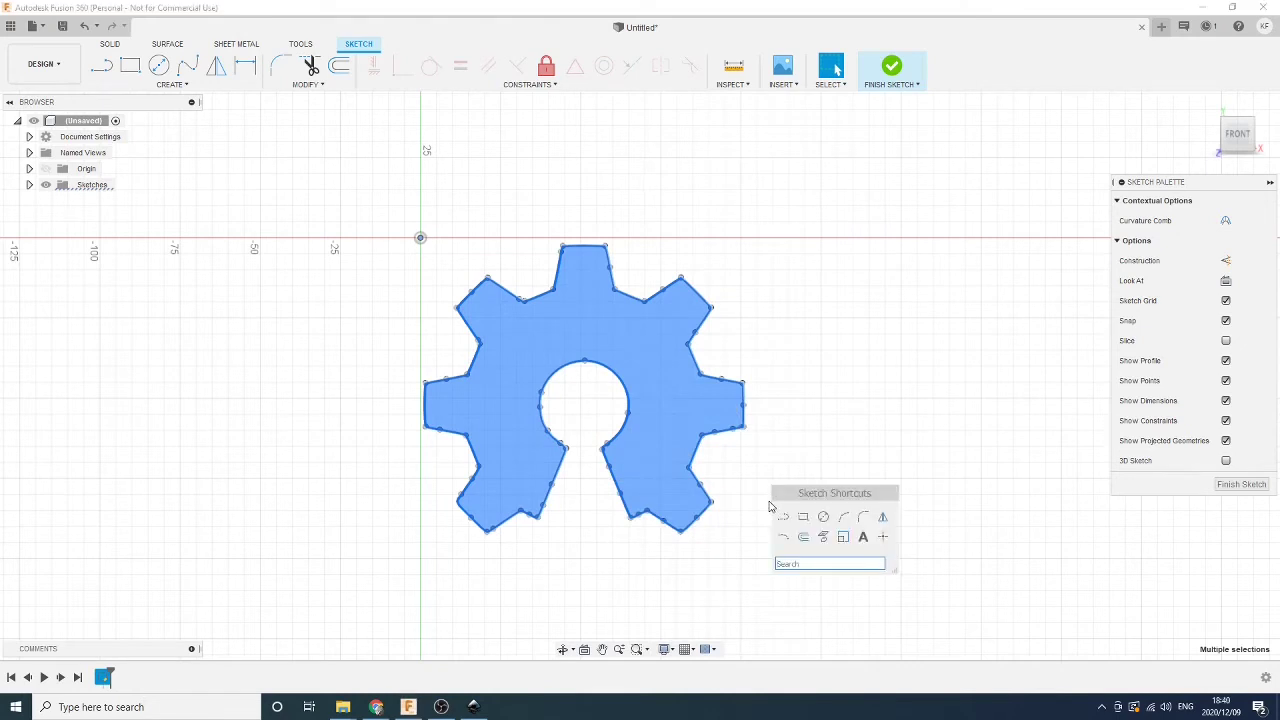
pyautogui.write('scal')
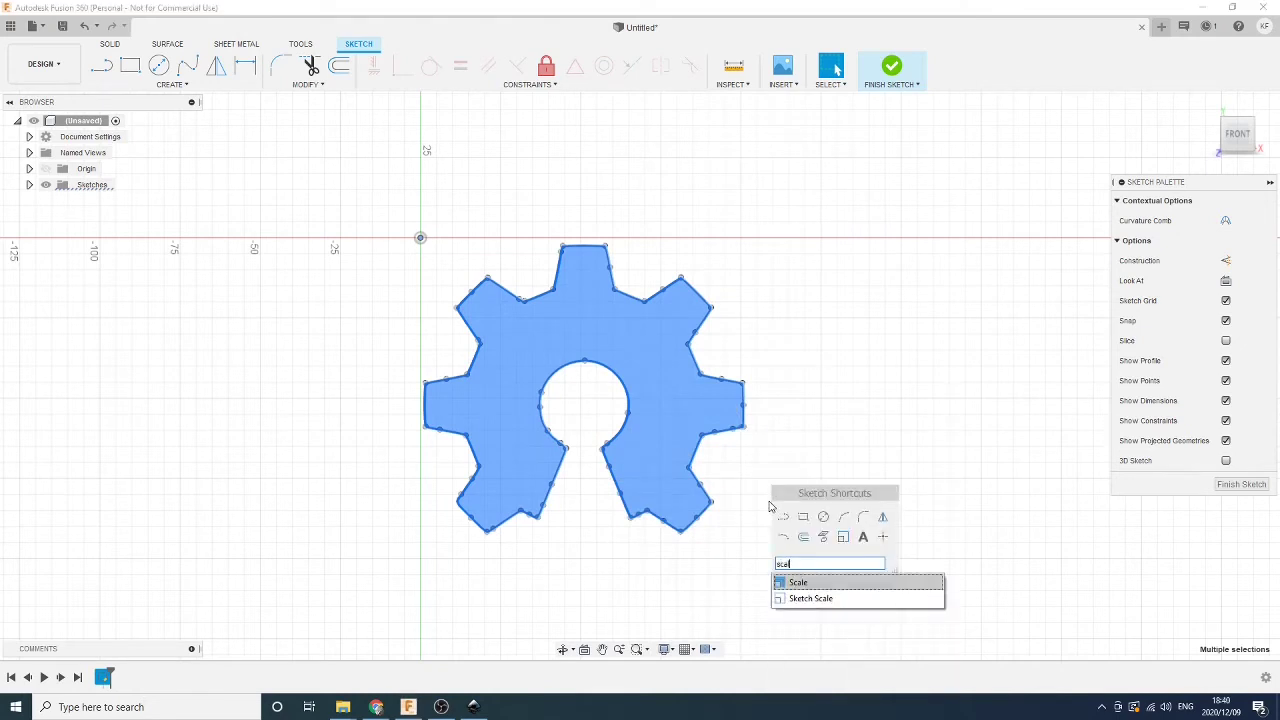
pyautogui.click(818, 598)
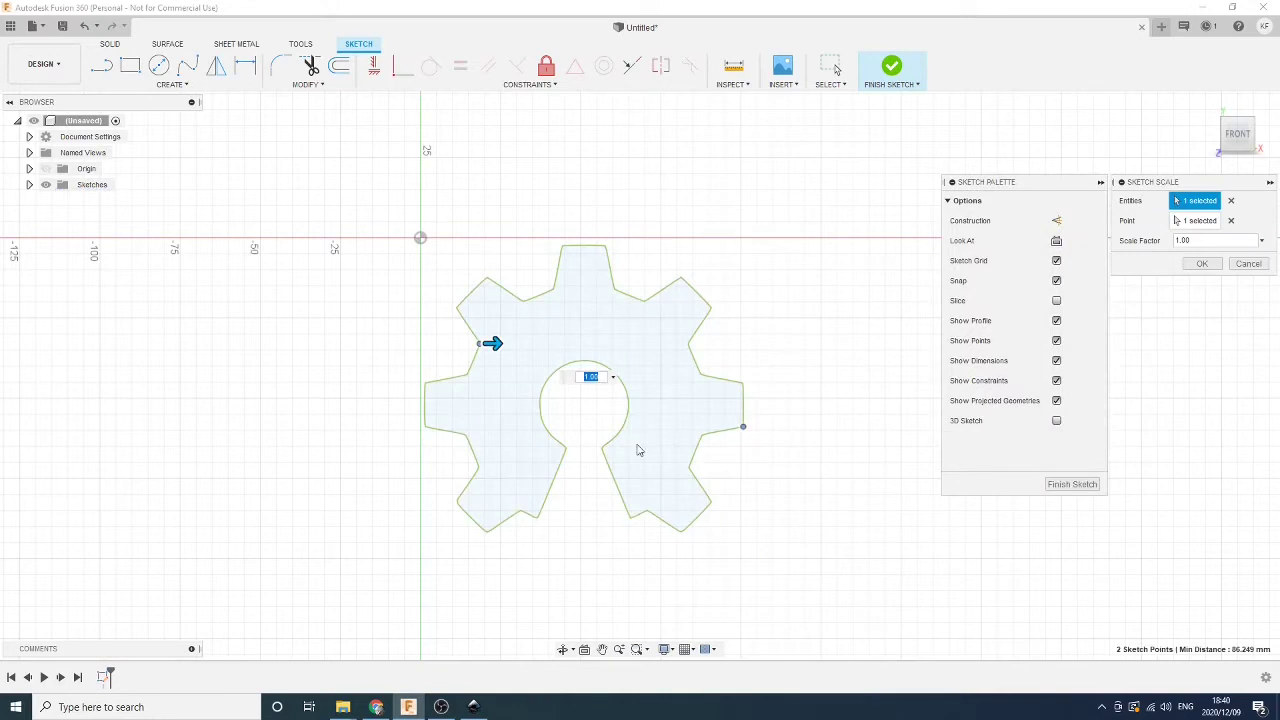
pyautogui.click(1248, 263)
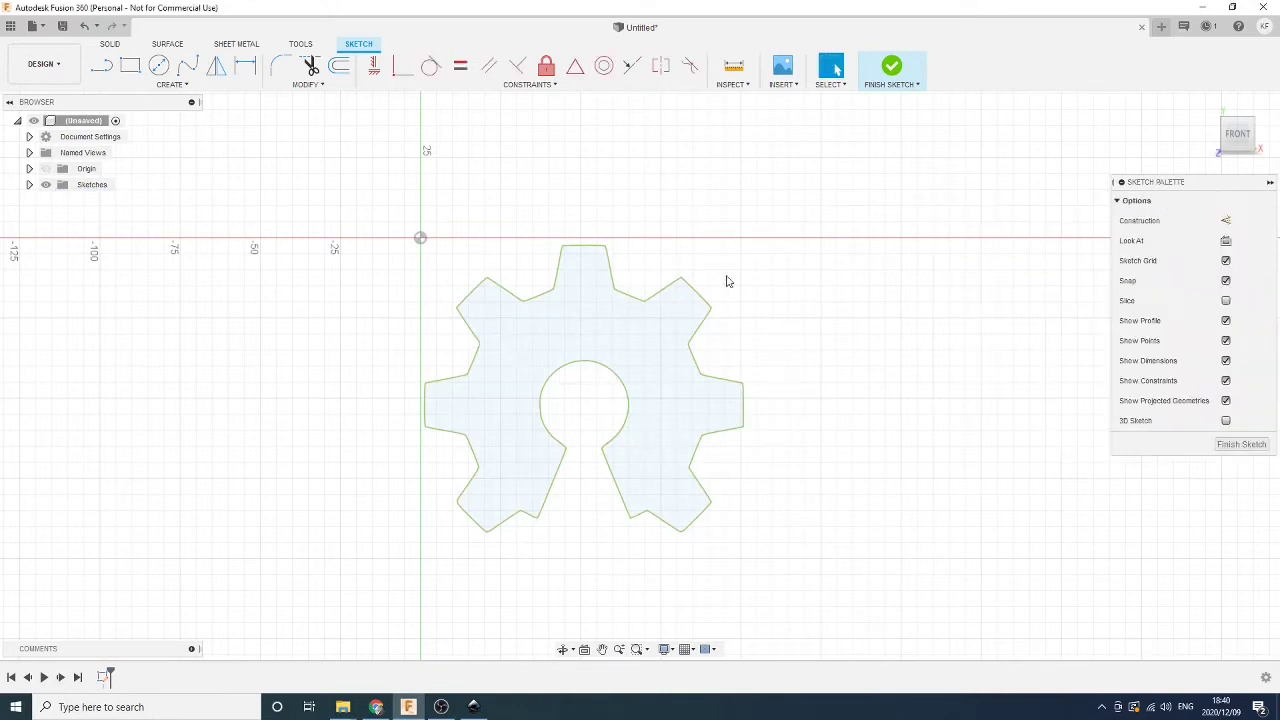
pyautogui.click(733, 66)
pyautogui.click(563, 250)
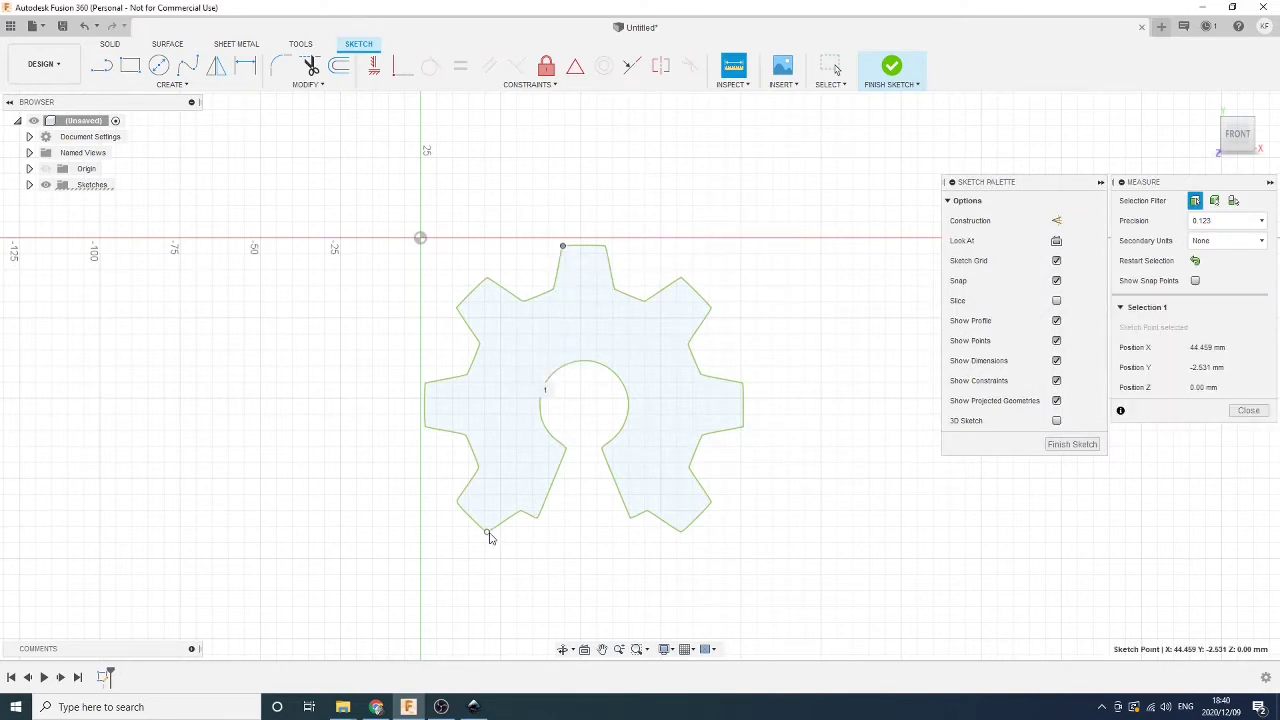
pyautogui.click(538, 518)
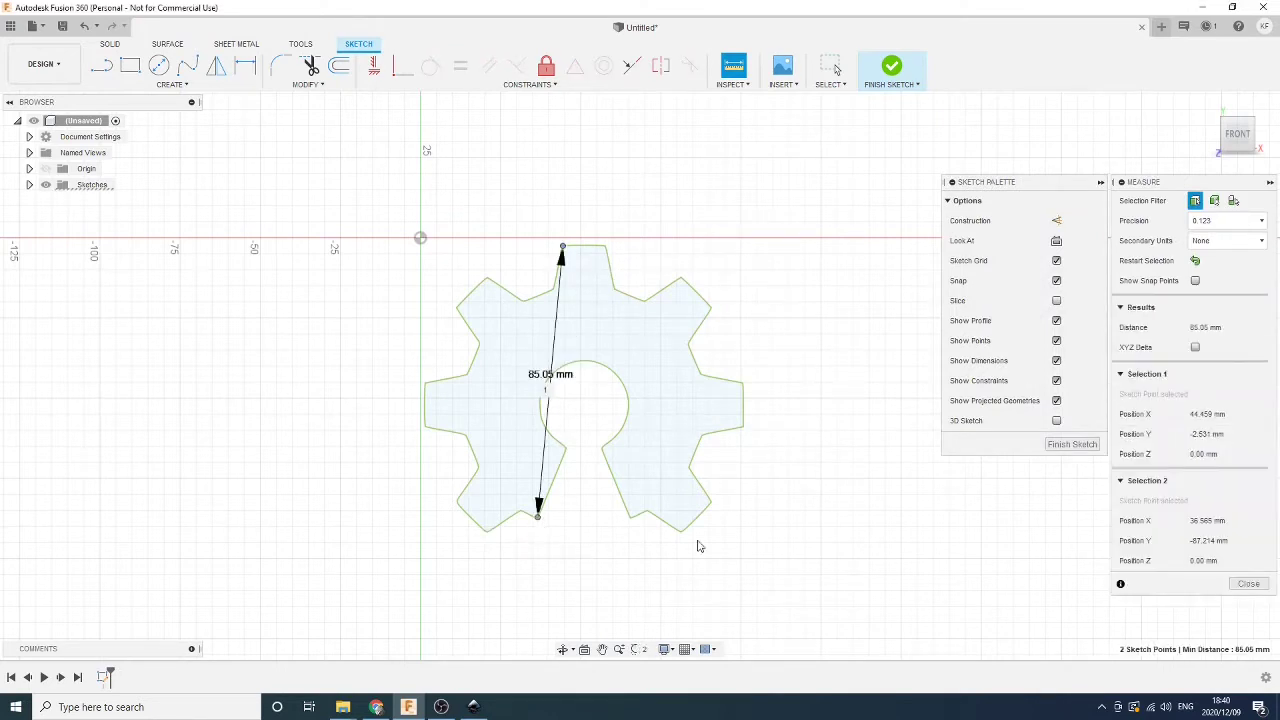
pyautogui.click(1250, 585)
pyautogui.moveTo(850, 574)
pyautogui.mouseDown()
pyautogui.moveTo(486, 297)
pyautogui.moveTo(392, 207)
pyautogui.mouseUp()
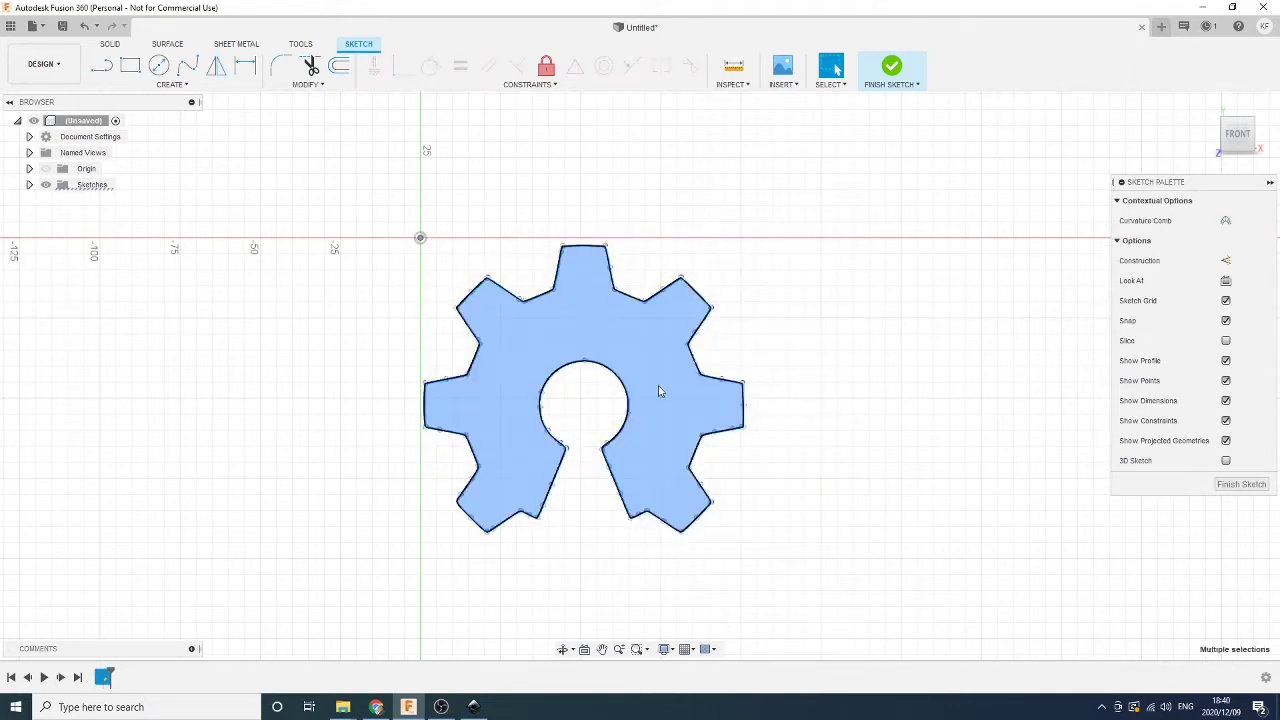
pyautogui.rightClick(763, 420)
pyautogui.press('Escape')
pyautogui.write('s')
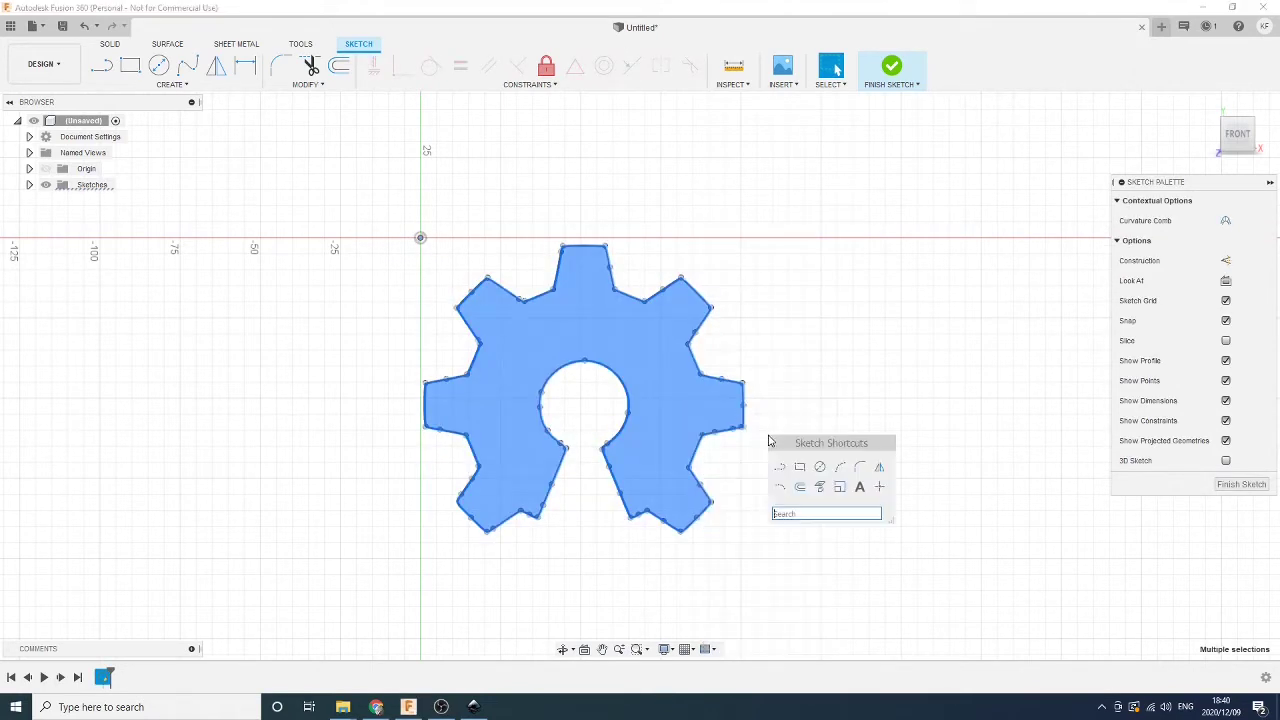
pyautogui.write('sca')
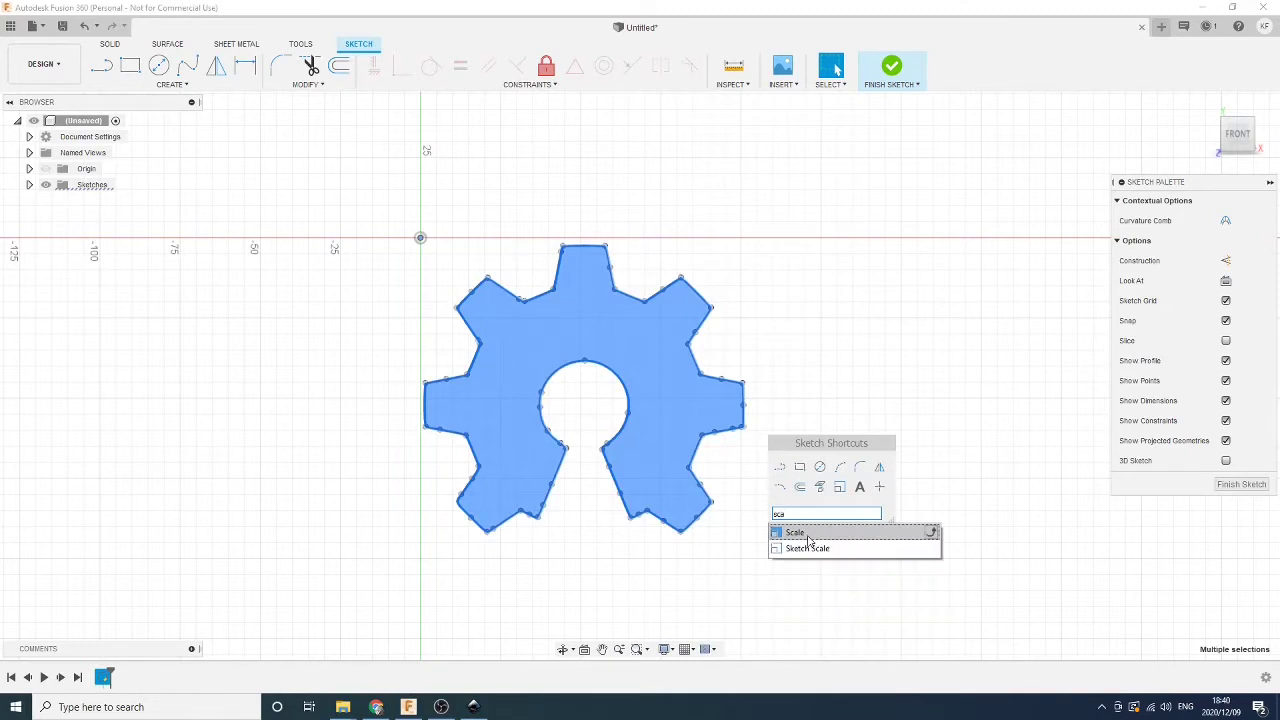
pyautogui.click(809, 533)
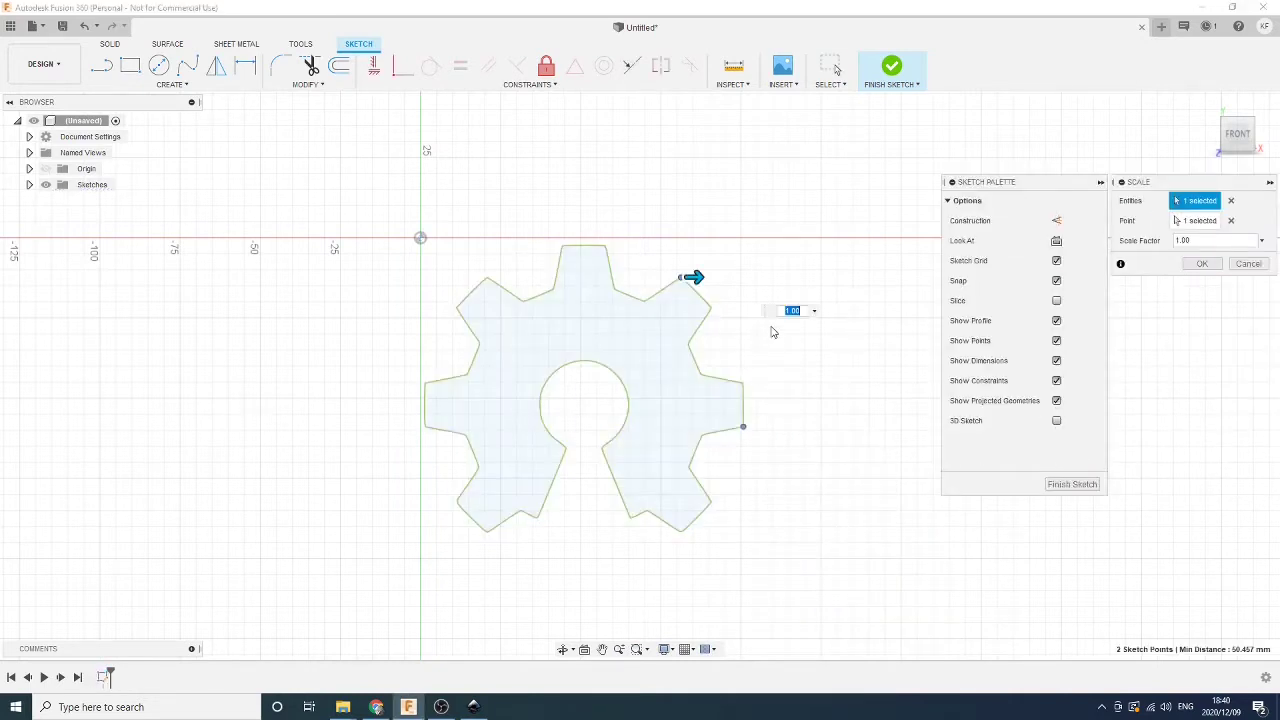
pyautogui.click(1248, 264)
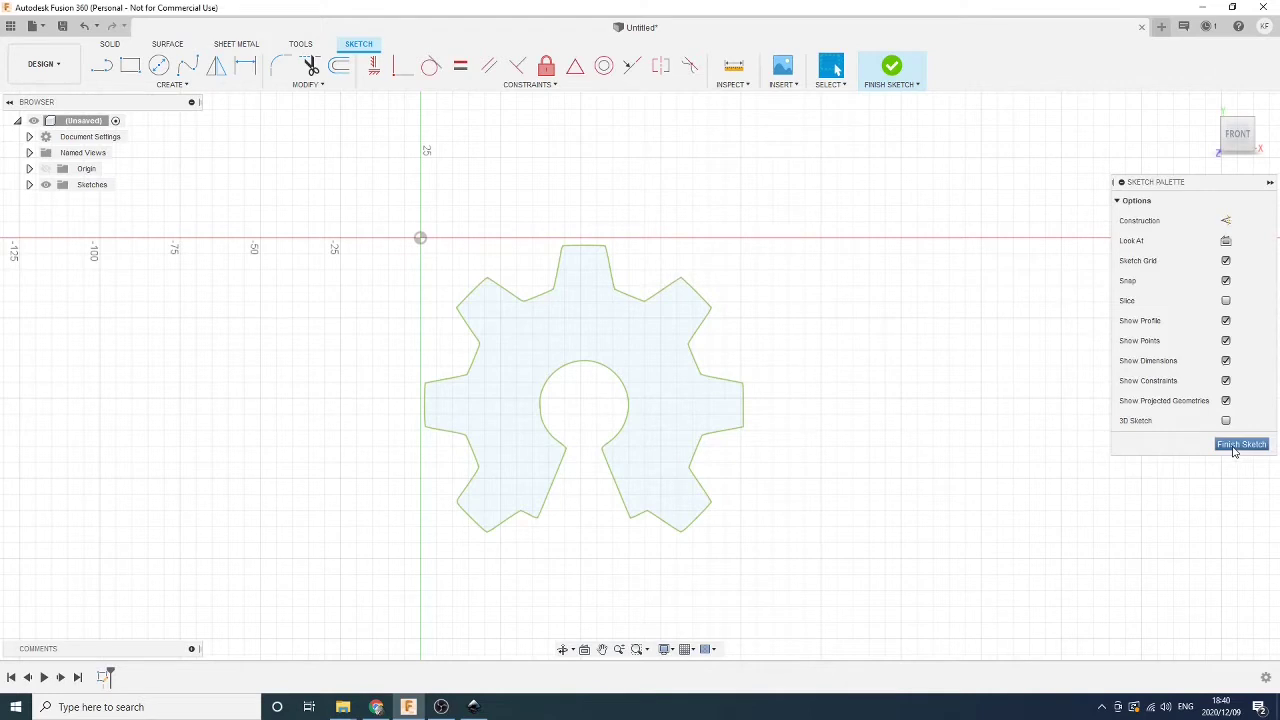
pyautogui.press('s')
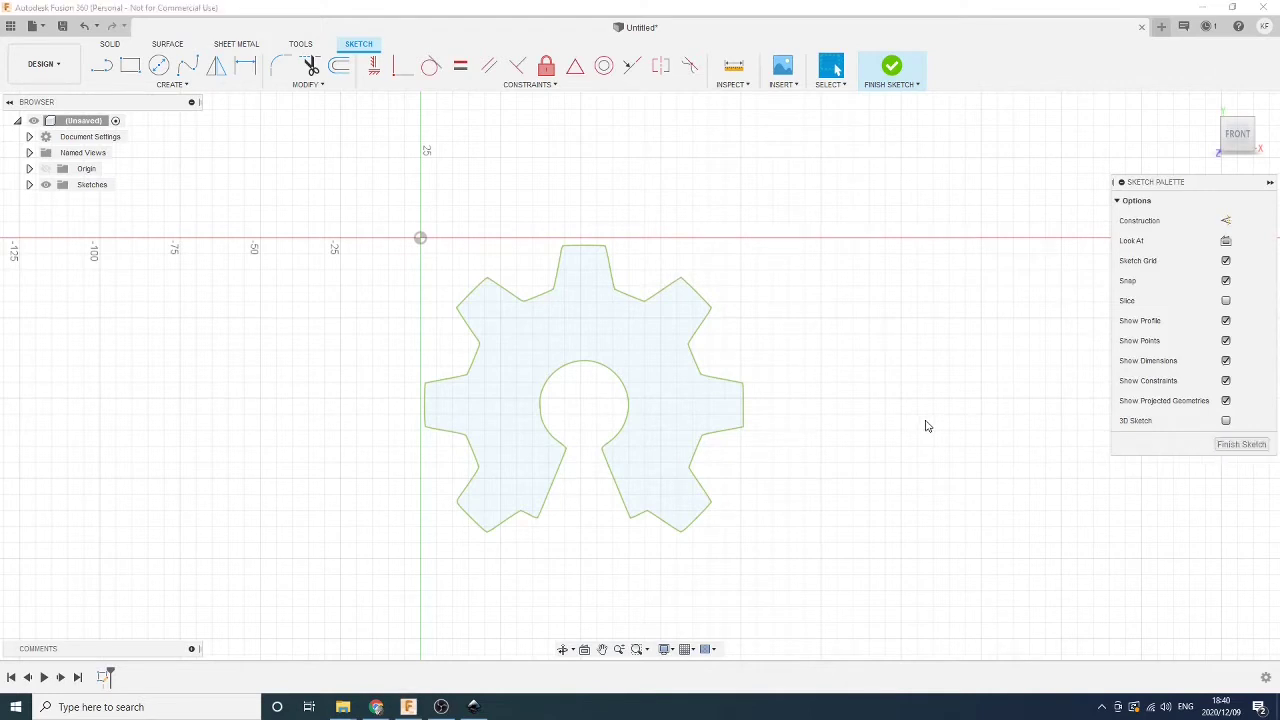
pyautogui.click(862, 467)
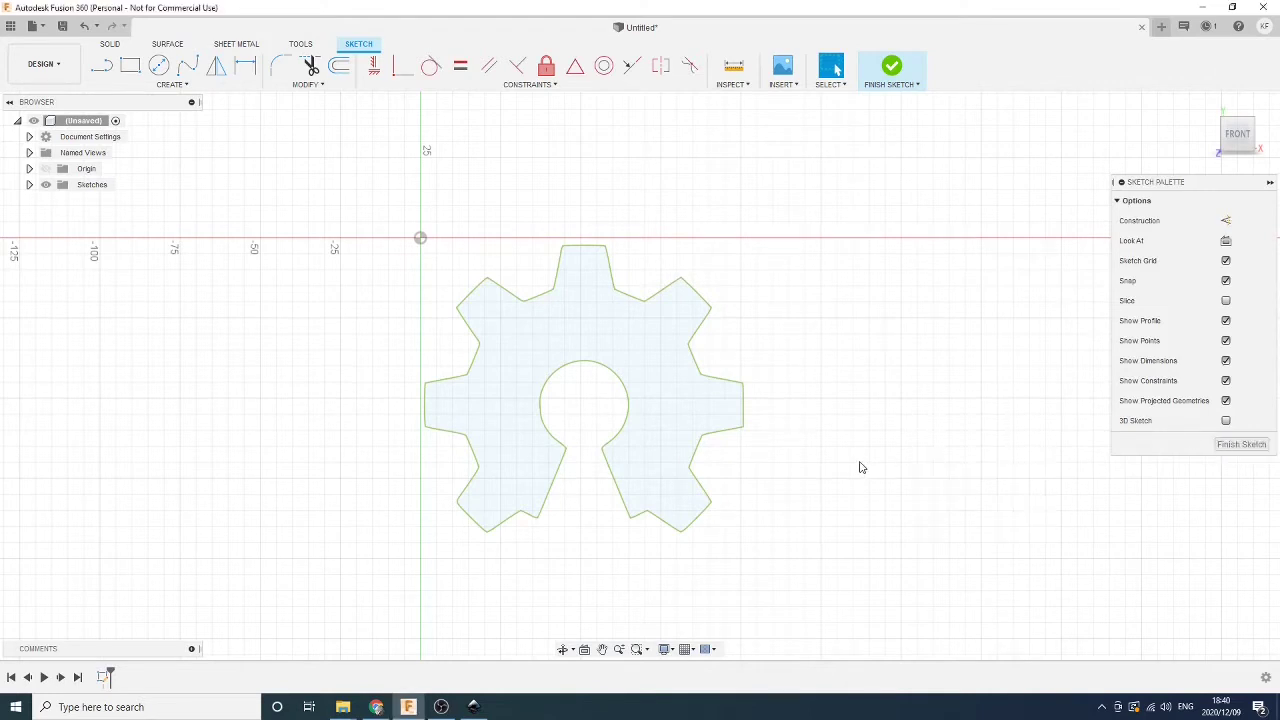
# Offset the whole connected gear outline inward by -0.8 mm
pyautogui.doubleClick(731, 435)
pyautogui.press('s')
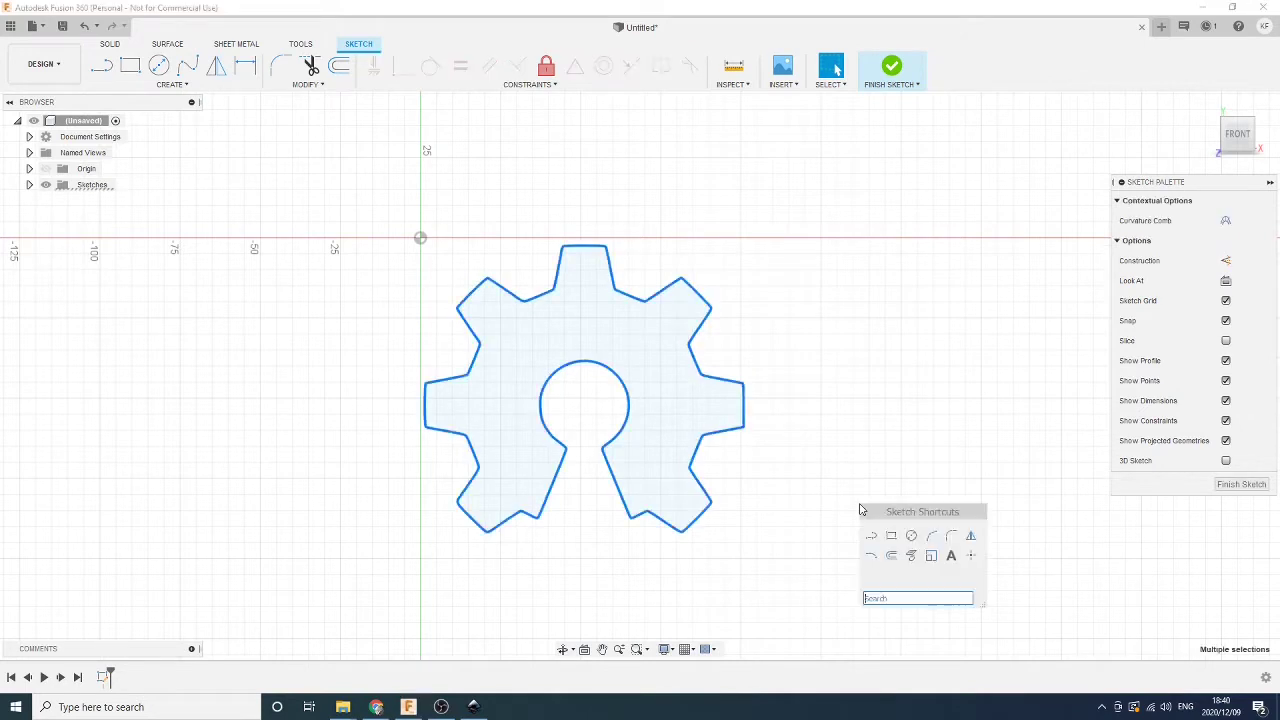
pyautogui.click(911, 556)
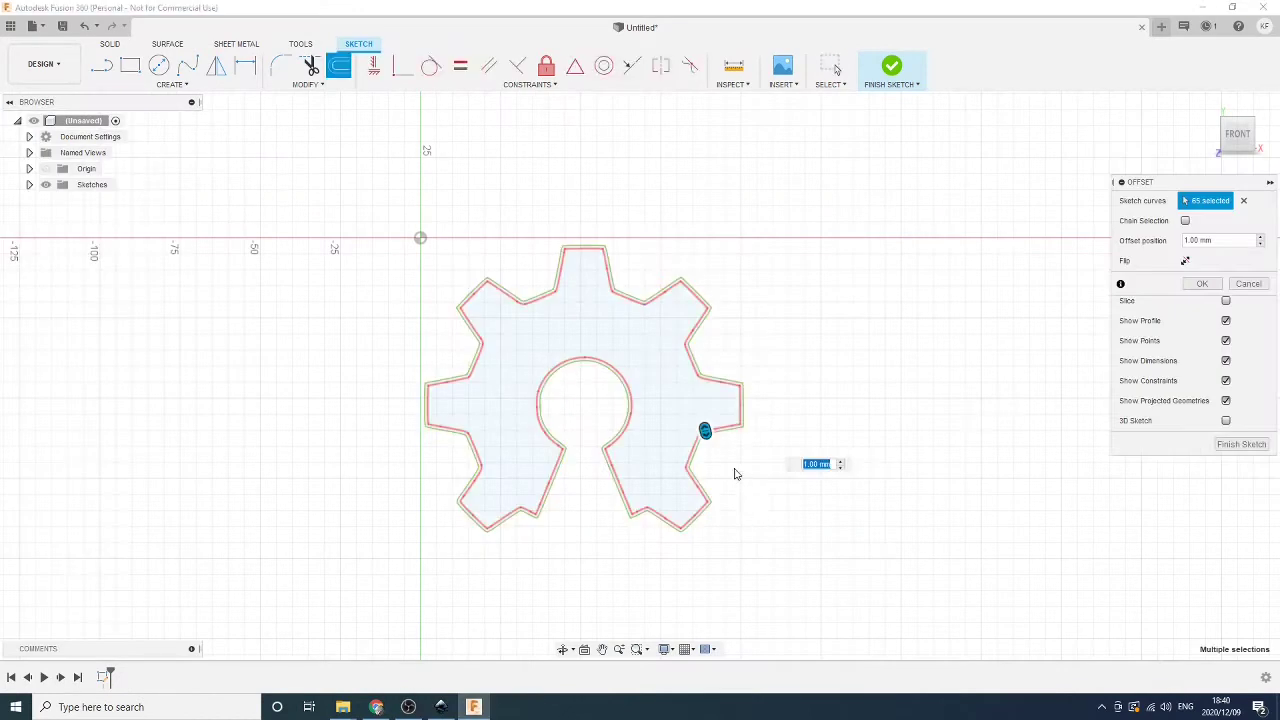
pyautogui.scroll(3, 734, 474)
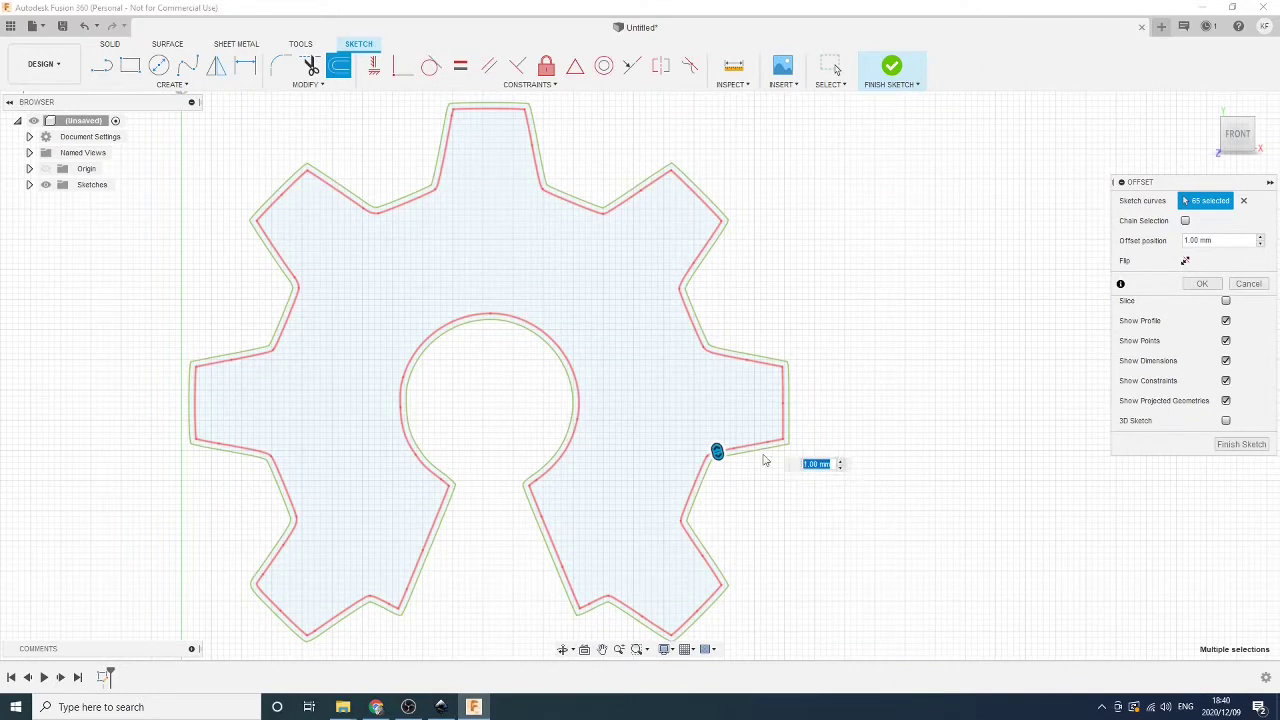
pyautogui.write('0.8')
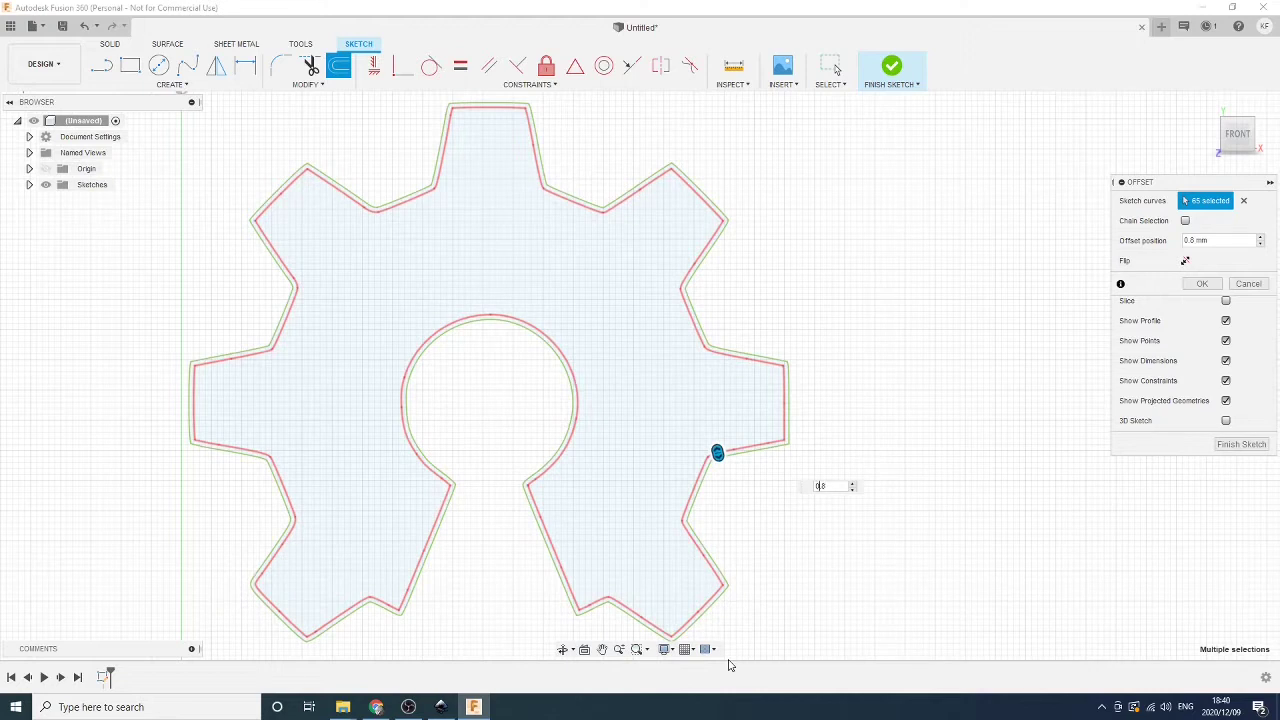
pyautogui.write('-')
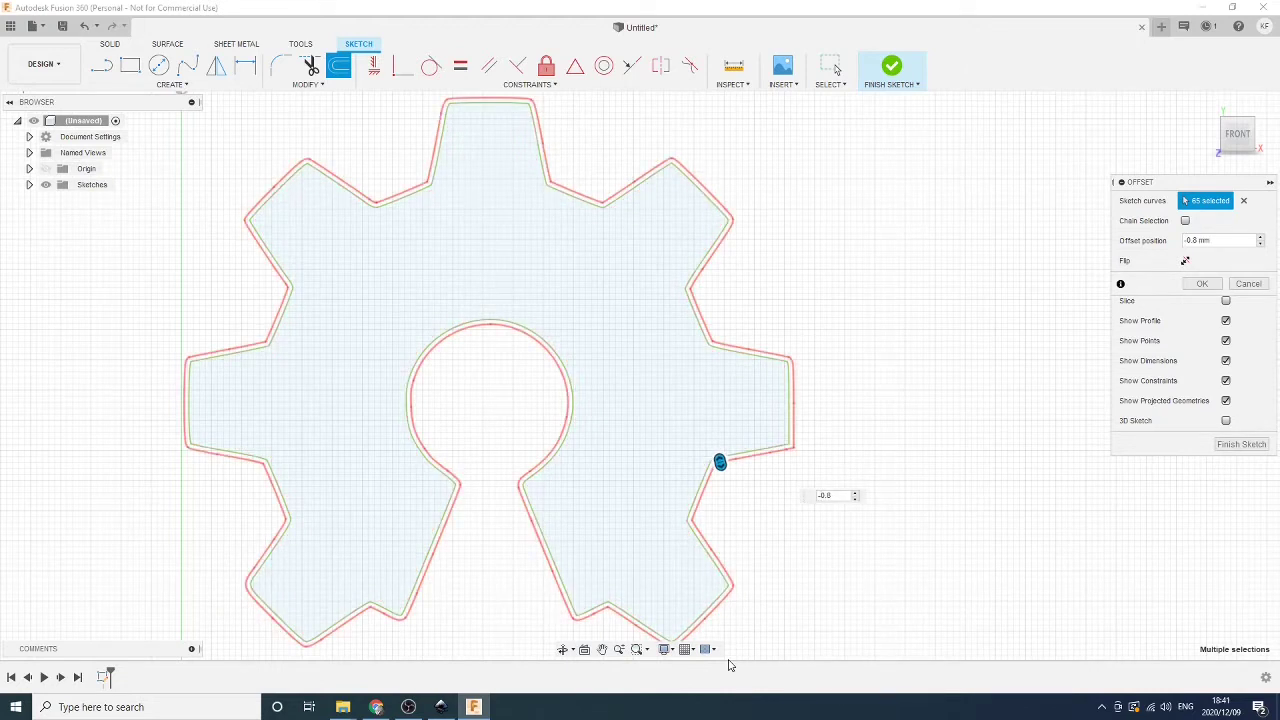
pyautogui.press('Return')
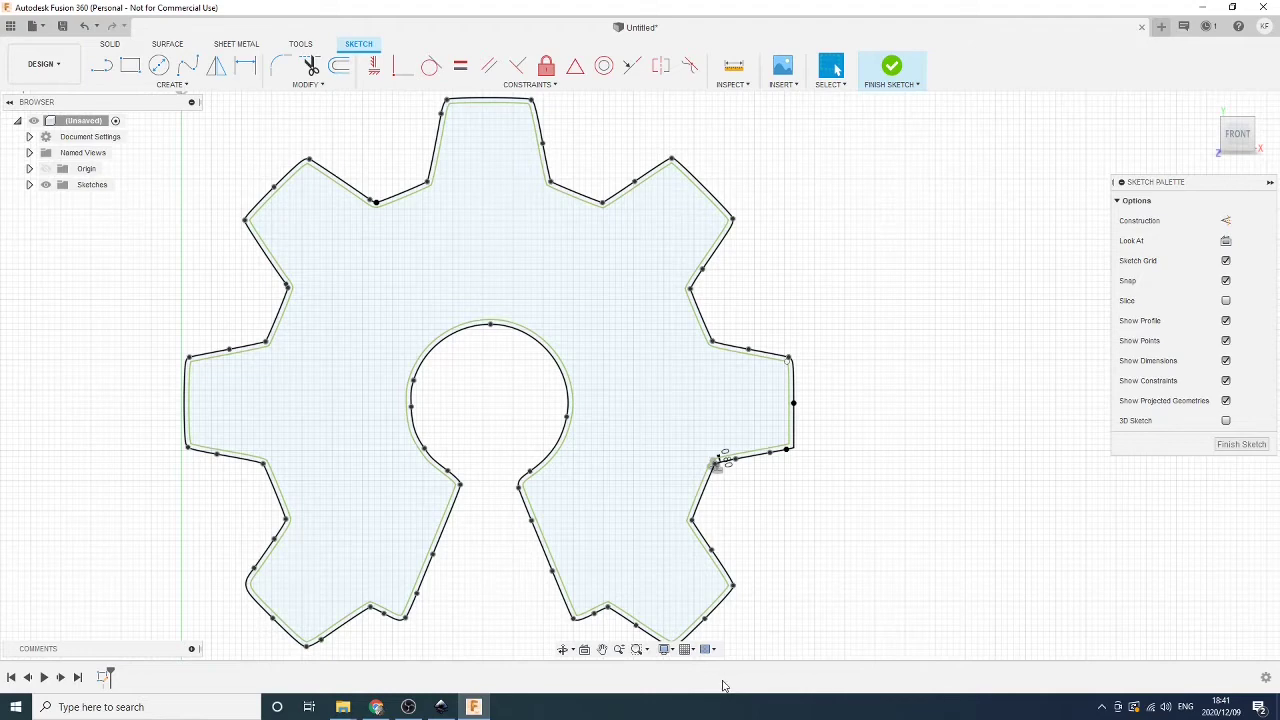
# Offset all 65 gear outline curves by -15 to make a second outline outside the gear
pyautogui.scroll(3, 686, 472)
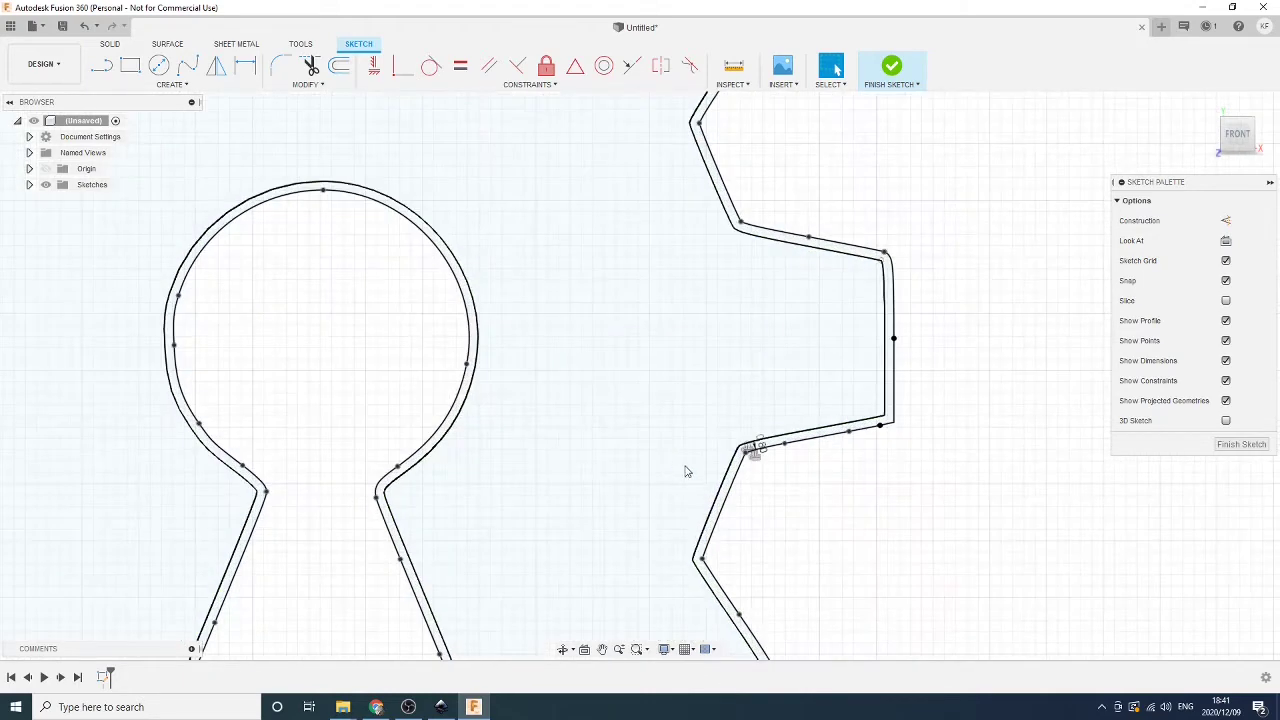
pyautogui.doubleClick(722, 488)
pyautogui.scroll(-4, 857, 555)
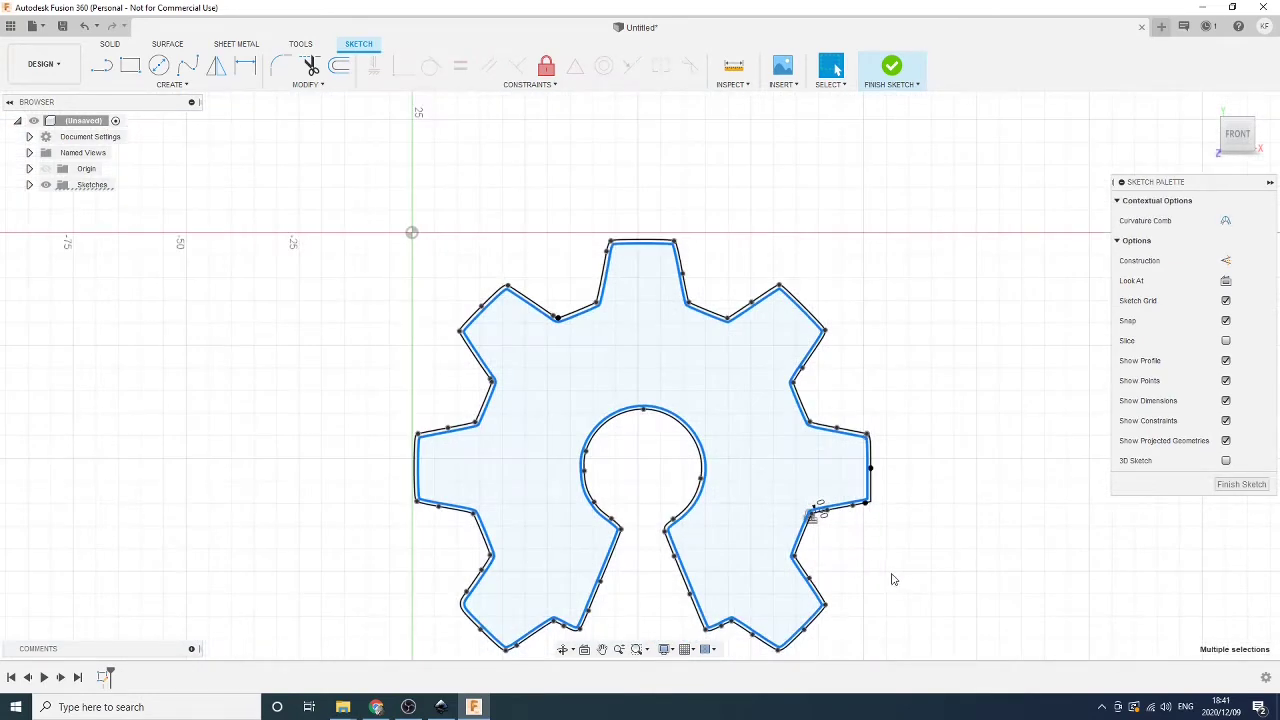
pyautogui.press('s')
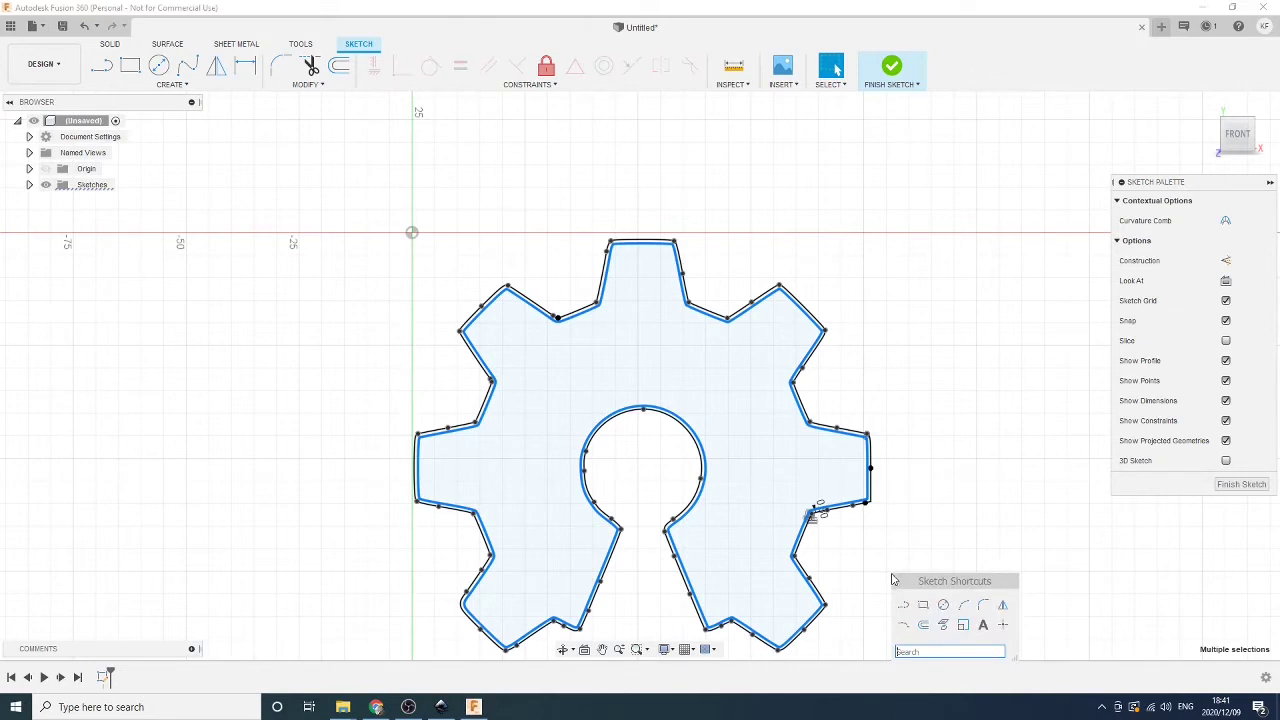
pyautogui.click(923, 625)
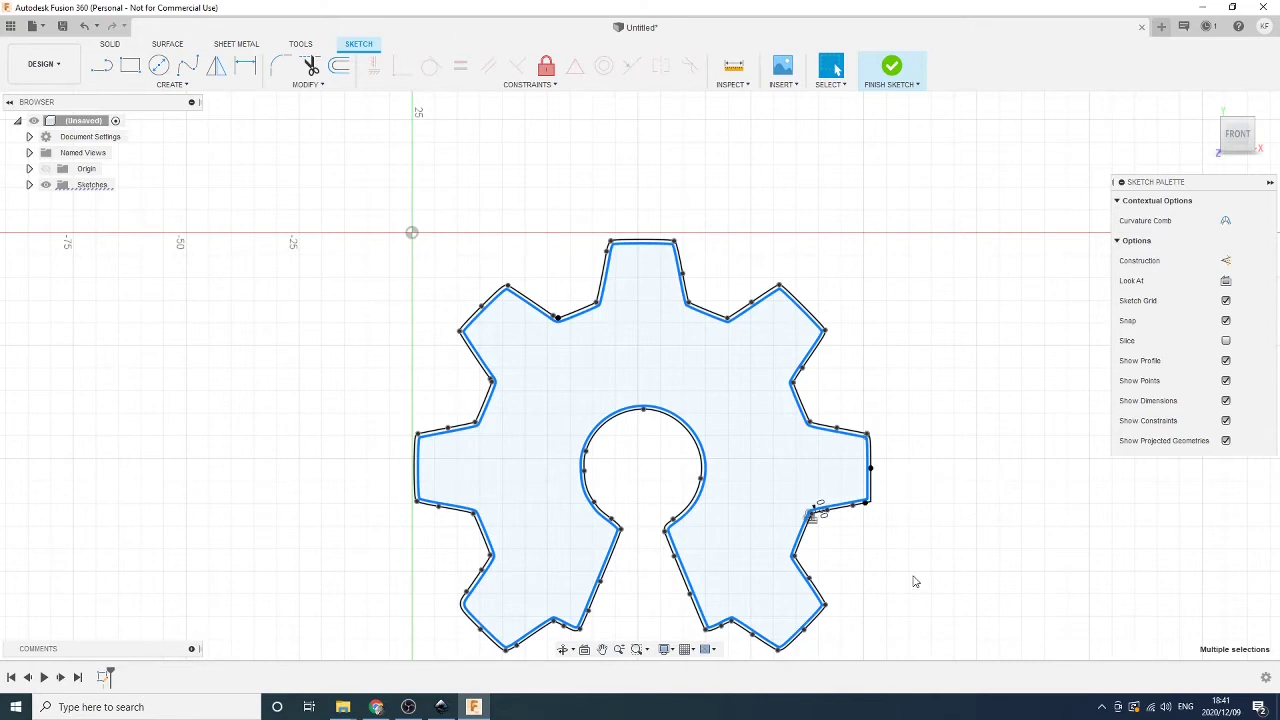
pyautogui.press('o')
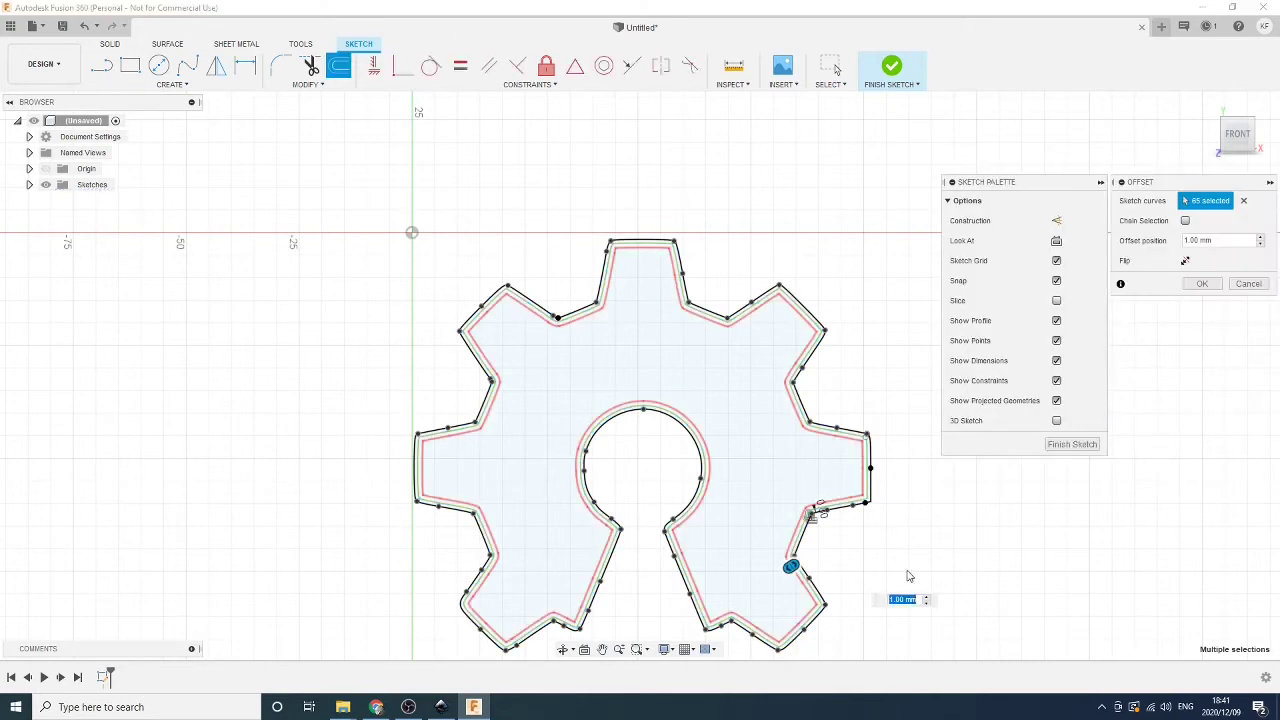
pyautogui.write('-')
pyautogui.write('1')
pyautogui.write('5')
pyautogui.press('Return')
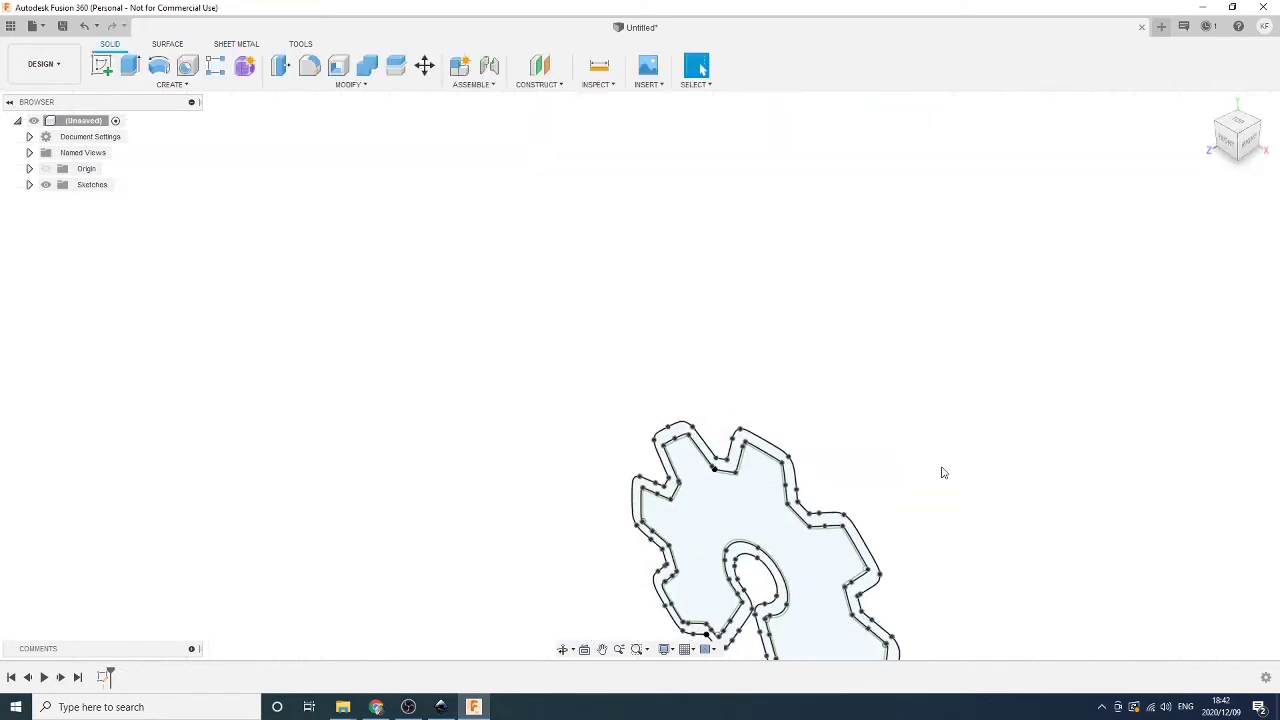
# Extrude both outline bands -1 mm downward to form the thin base lip
pyautogui.moveTo(941, 468)
pyautogui.mouseDown(button='middle')
pyautogui.moveTo(865, 358)
pyautogui.moveTo(887, 368)
pyautogui.moveTo(922, 327)
pyautogui.mouseUp(button='middle')
pyautogui.press('Escape')
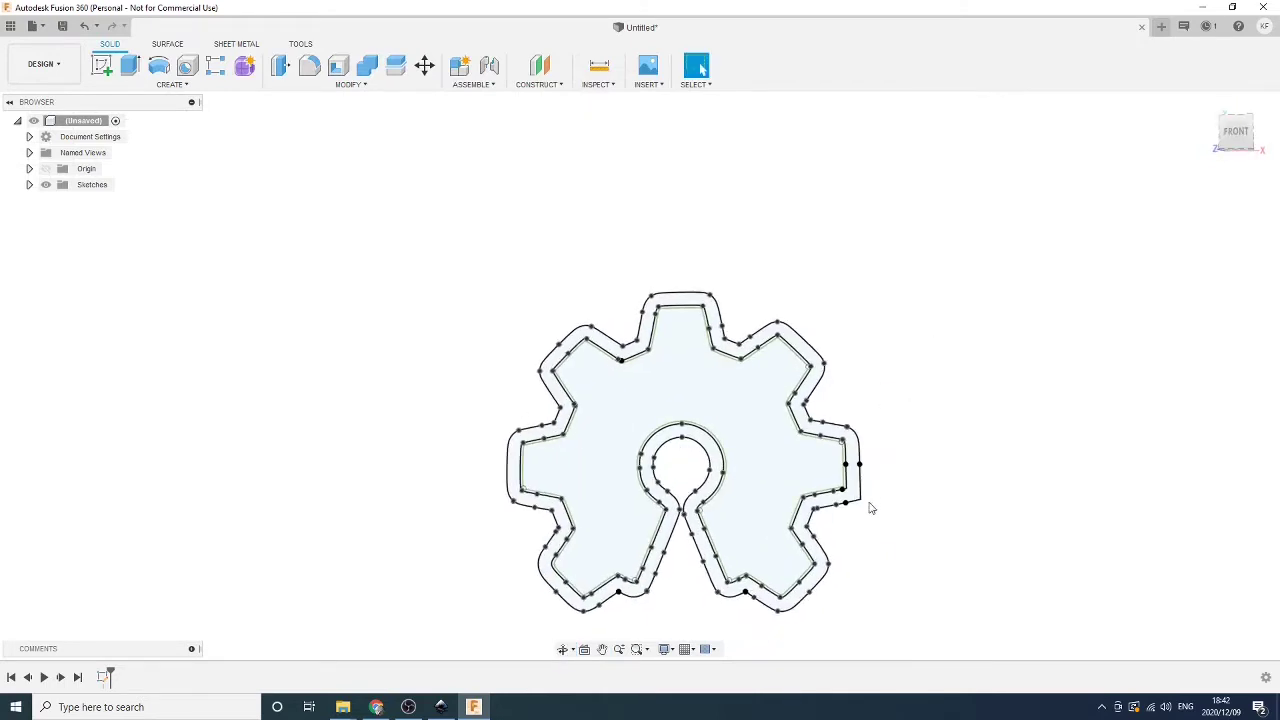
pyautogui.scroll(8, 709, 534)
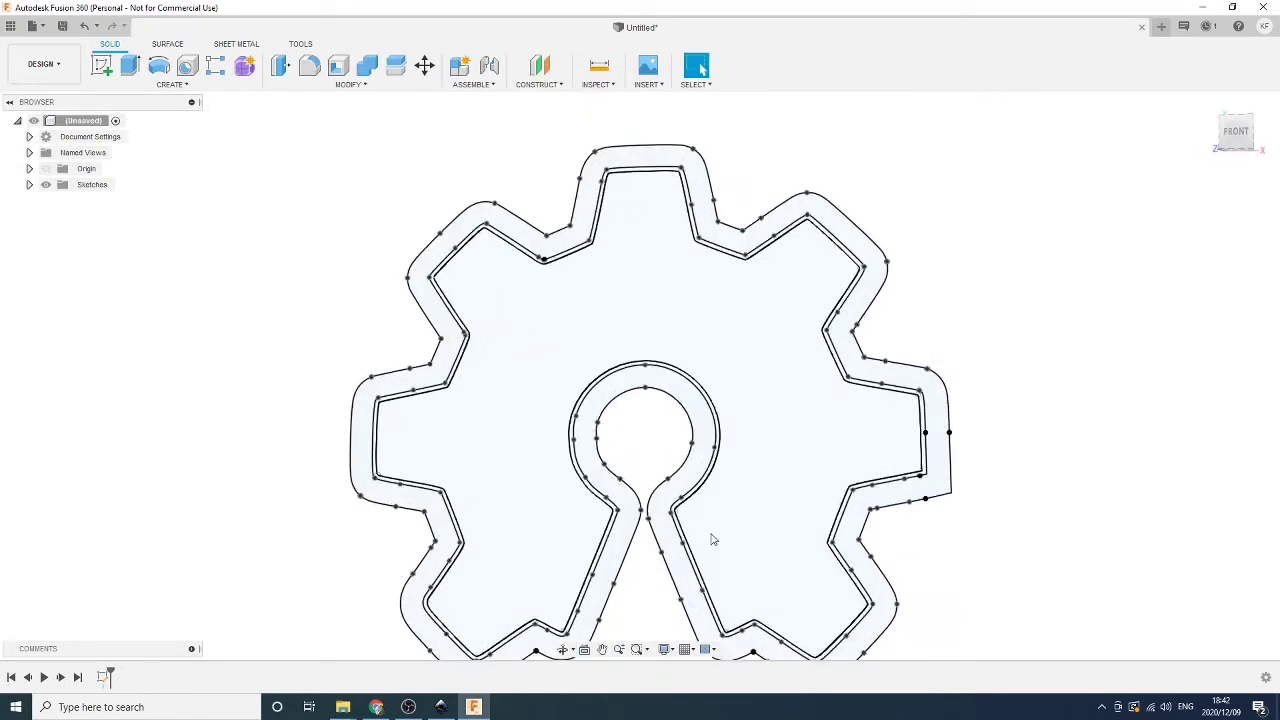
pyautogui.click(626, 507)
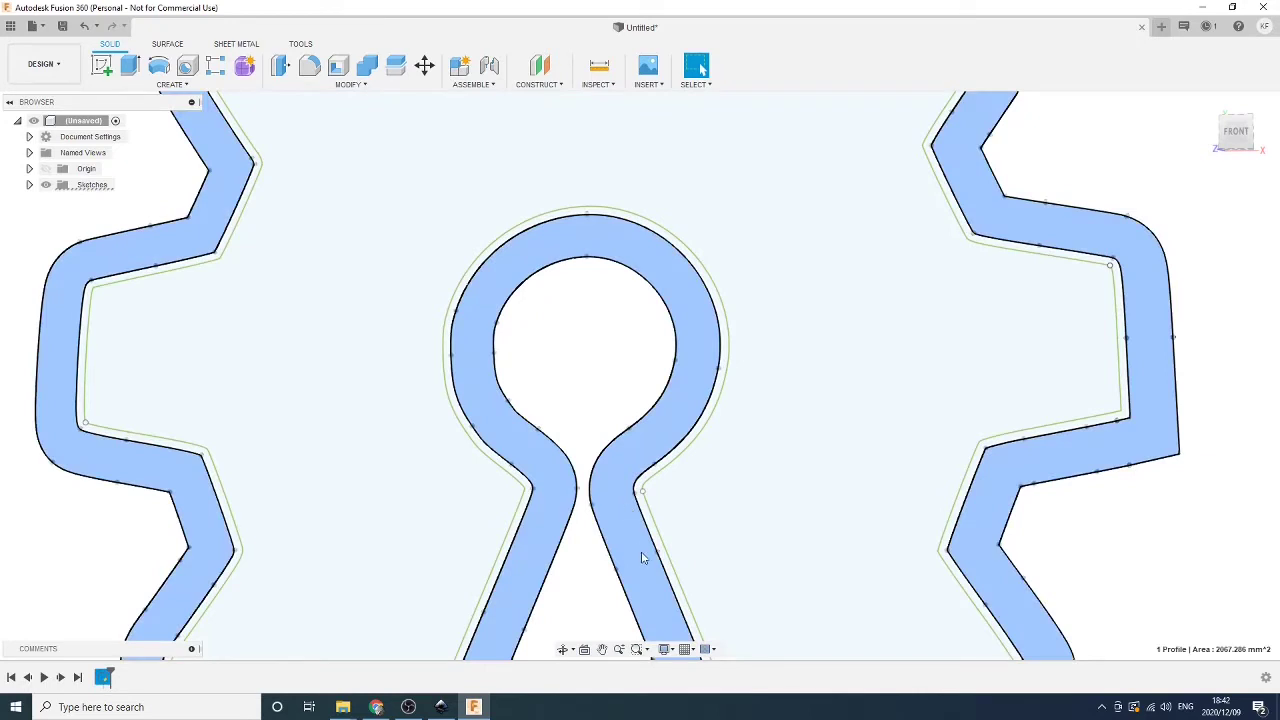
pyautogui.press('e')
pyautogui.click(648, 522)
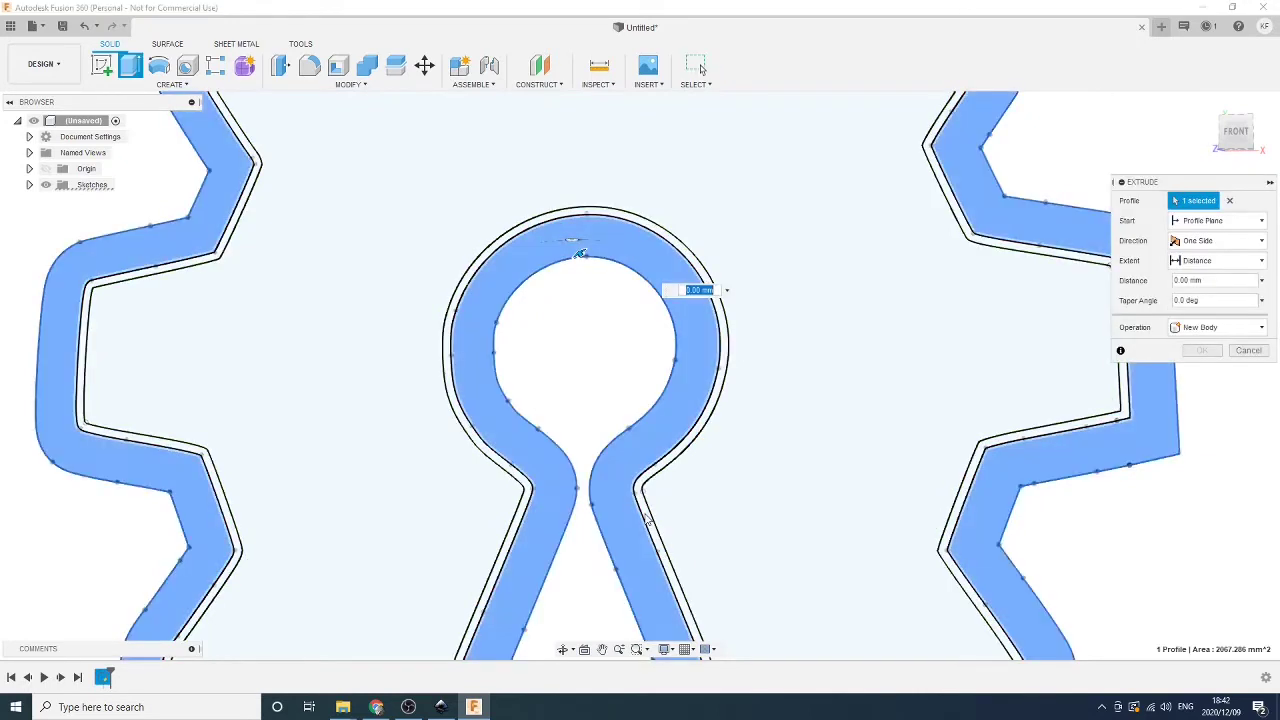
pyautogui.scroll(-5, 768, 560)
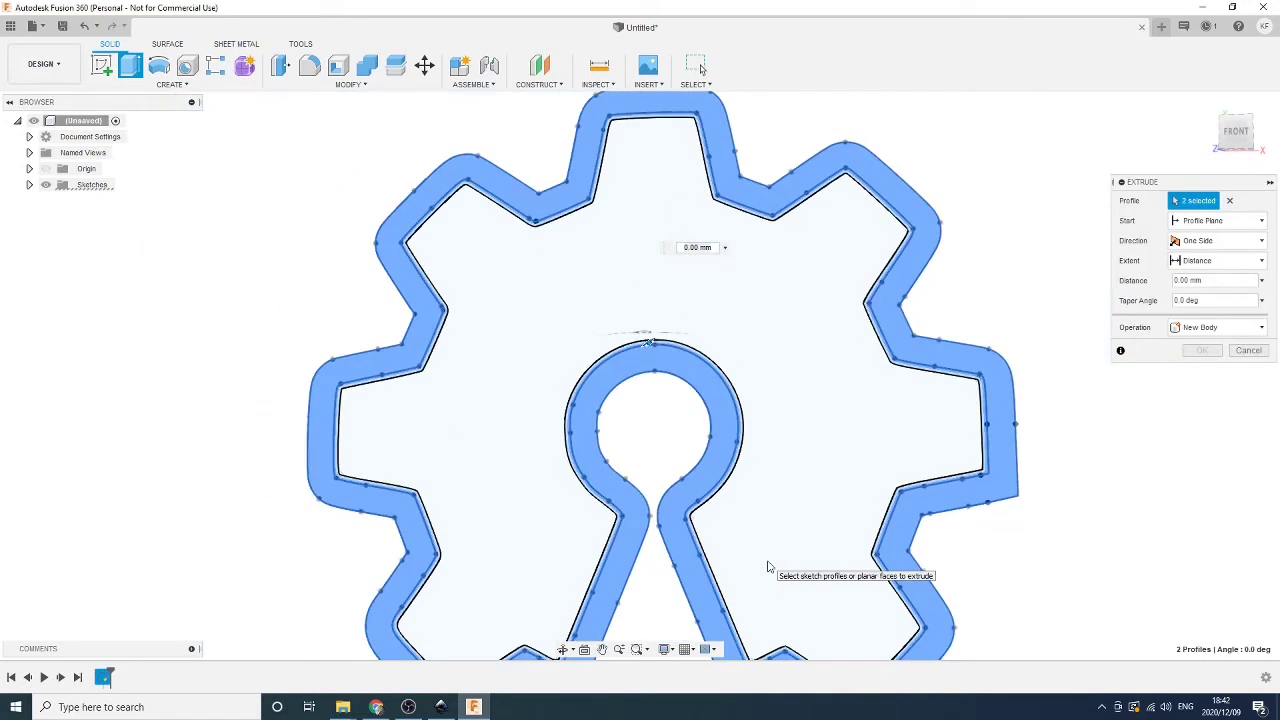
pyautogui.scroll(-2, 1034, 605)
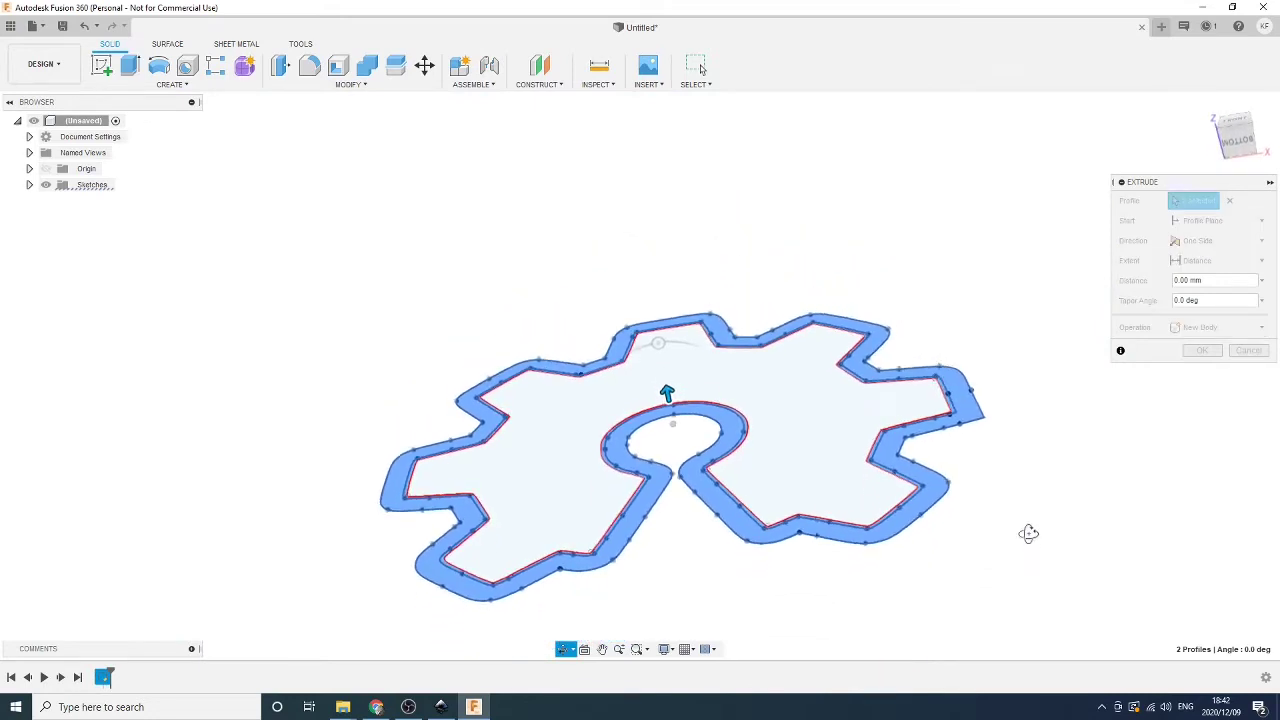
pyautogui.write('-1')
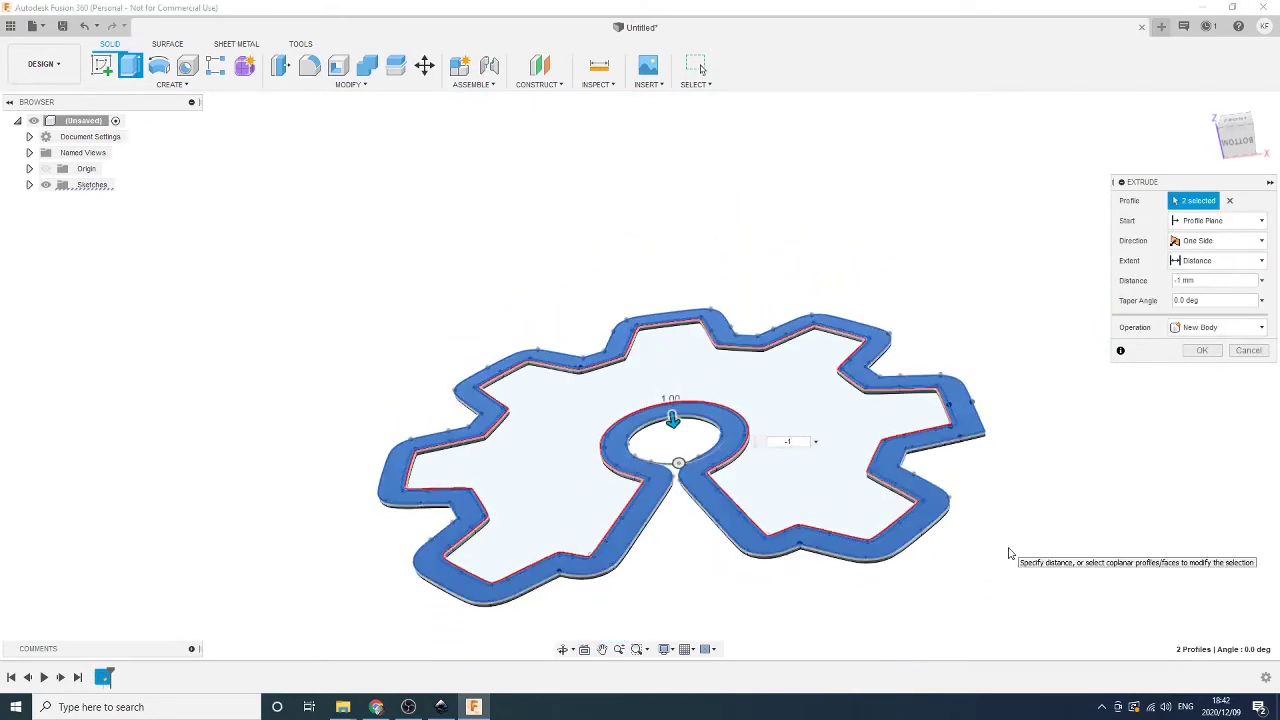
pyautogui.press('Return')
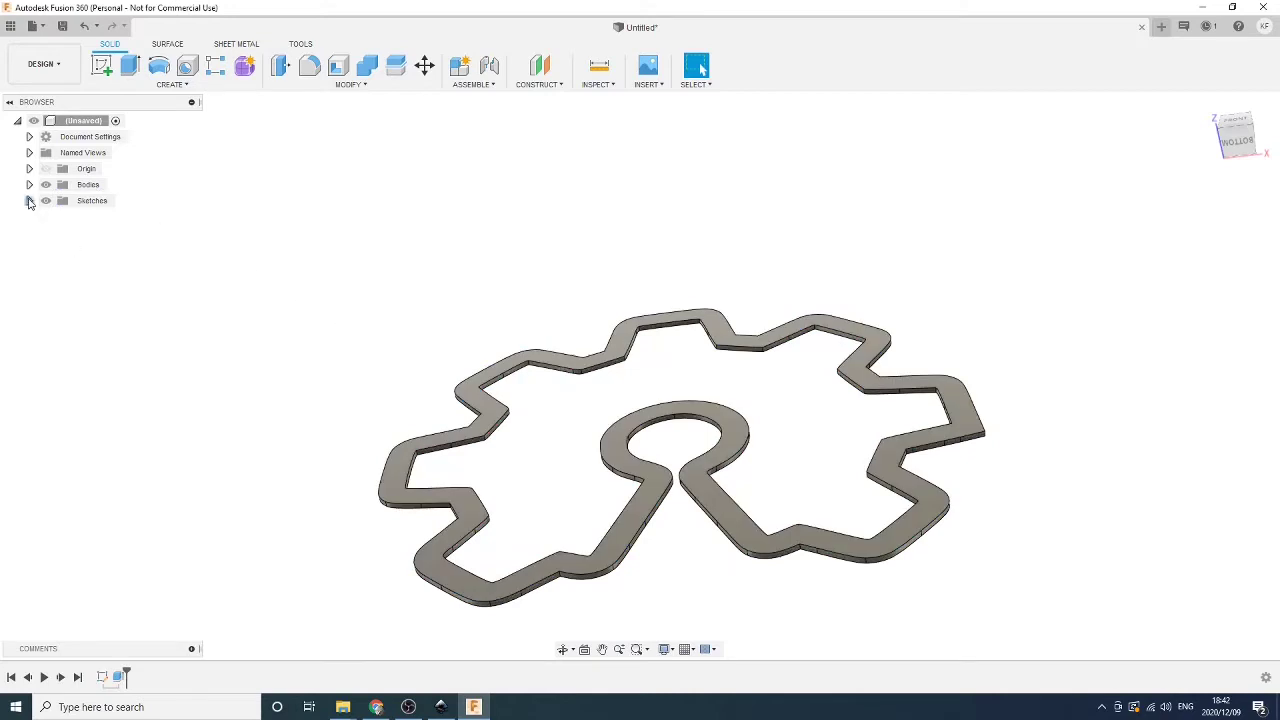
# Show Sketch1 again and extrude the narrow inner band 8 mm as Join for the walls
pyautogui.click(29, 201)
pyautogui.click(57, 217)
pyautogui.scroll(3, 590, 470)
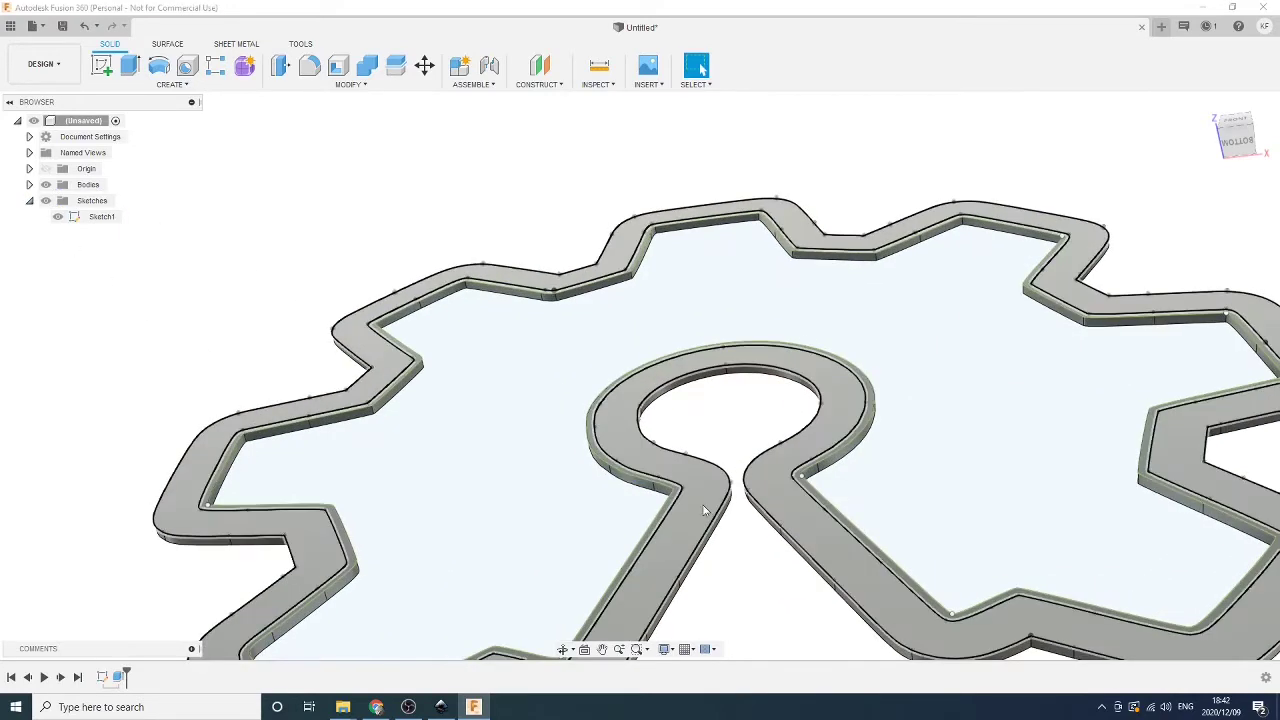
pyautogui.scroll(3, 703, 511)
pyautogui.click(649, 477)
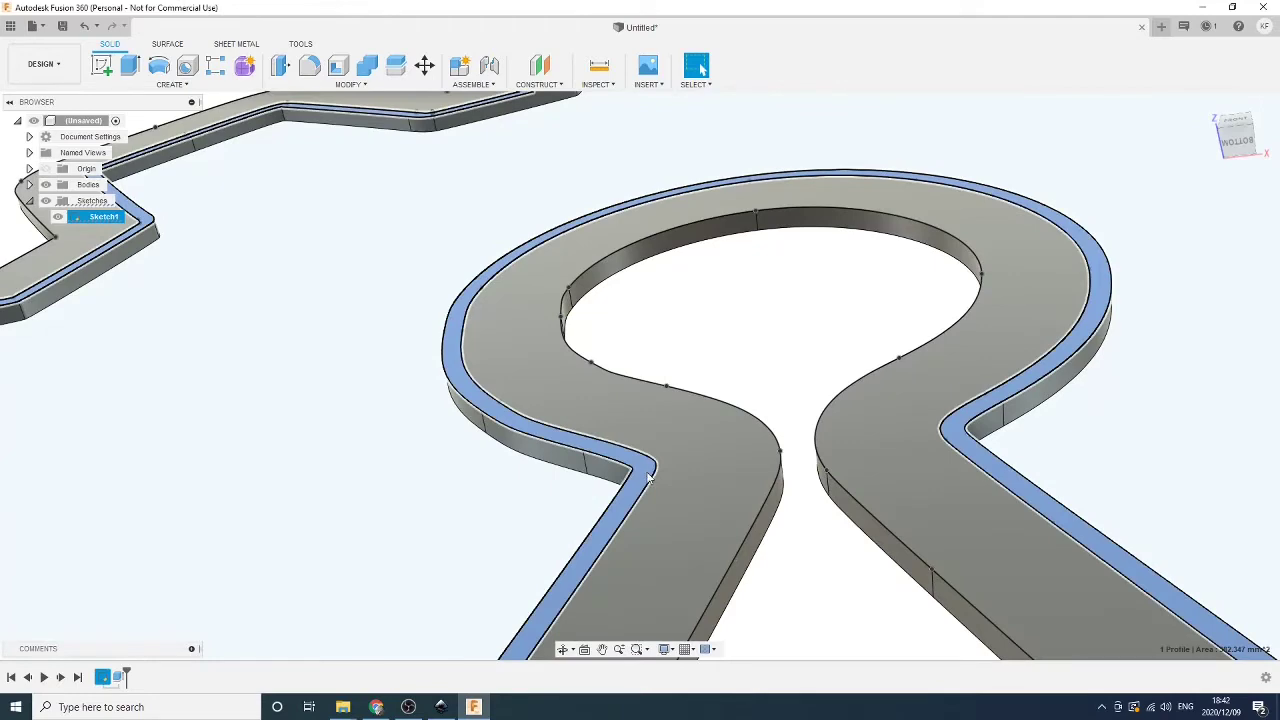
pyautogui.press('e')
pyautogui.scroll(-5, 620, 487)
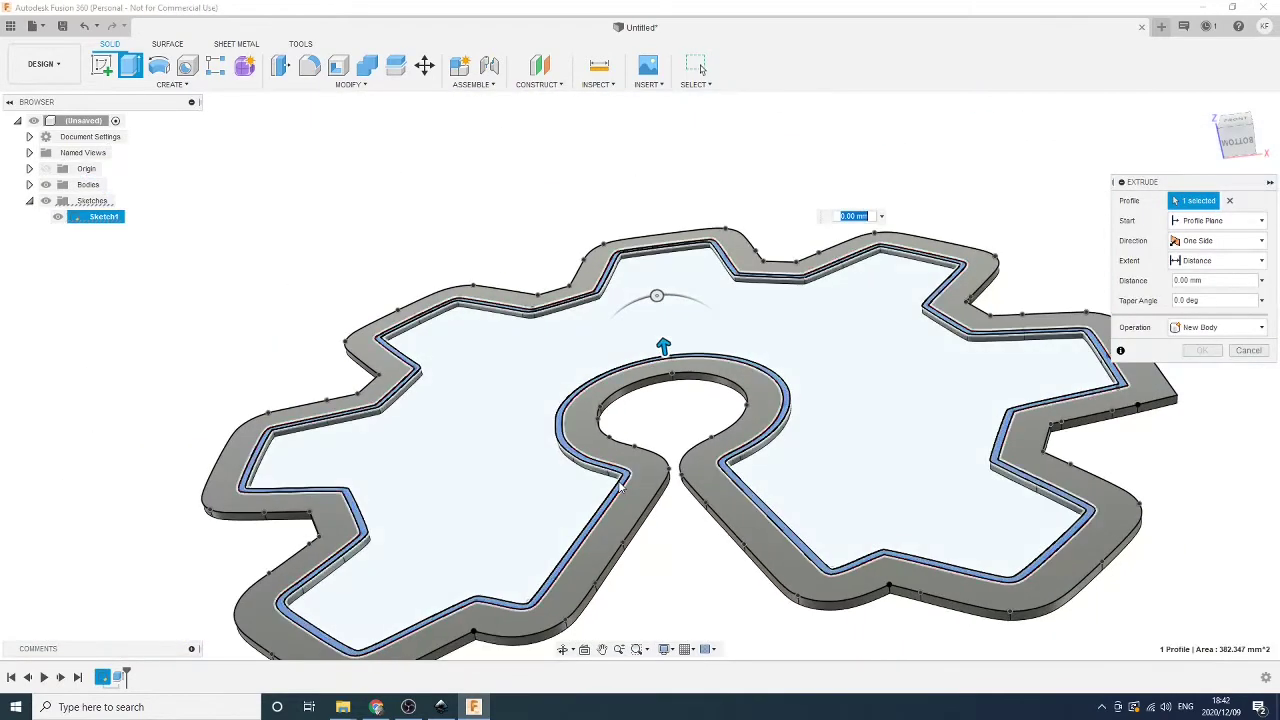
pyautogui.write('8')
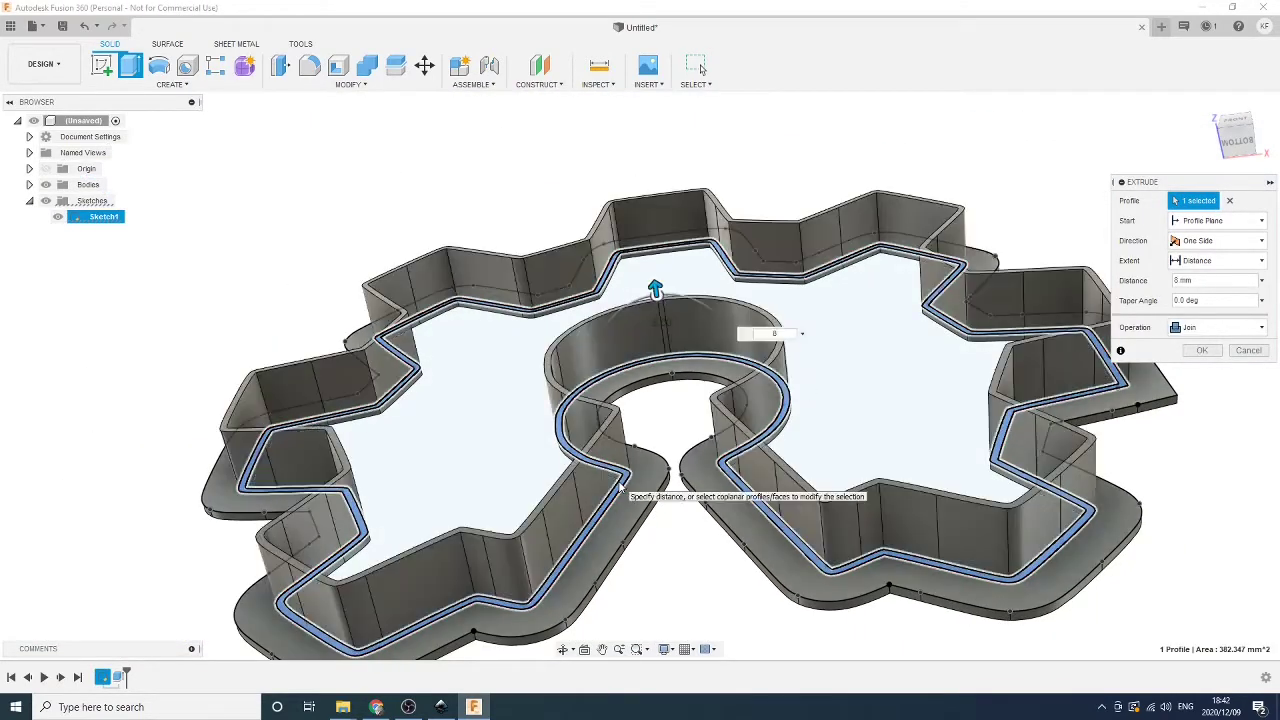
pyautogui.press('Return')
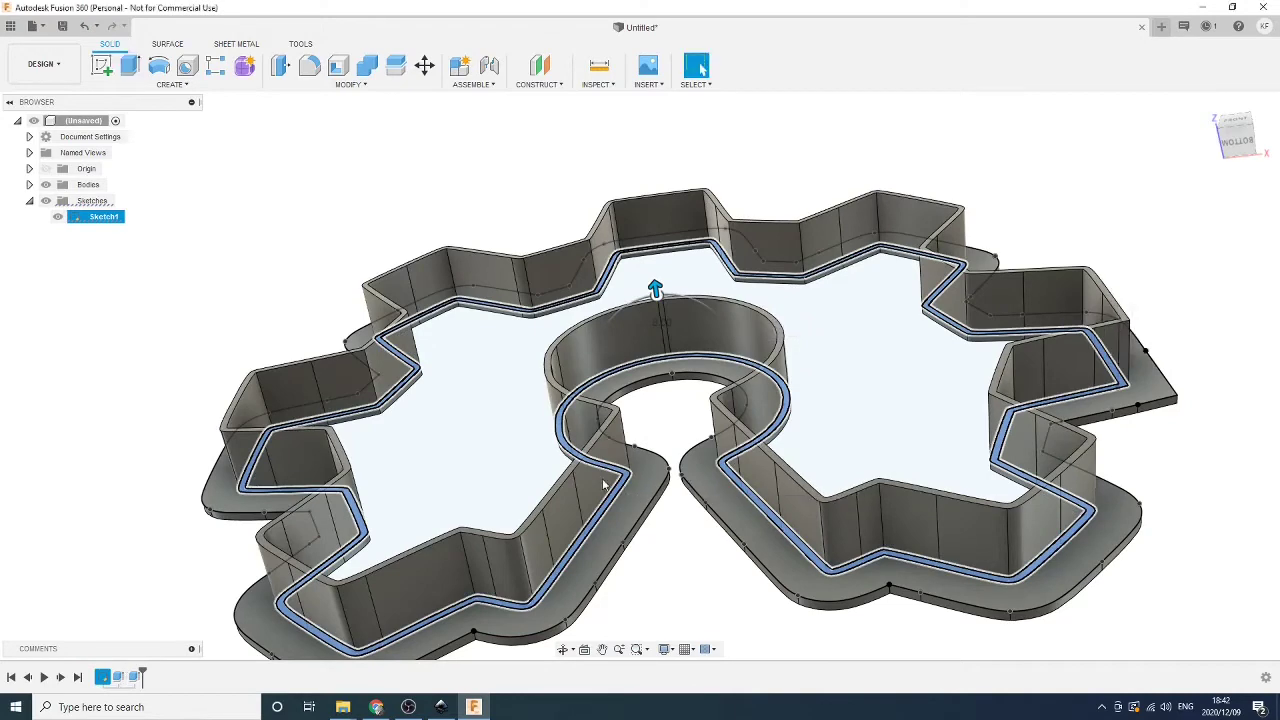
pyautogui.keyDown('shift'); pyautogui.moveTo(903, 357); pyautogui.dragTo(777, 380, button='middle'); pyautogui.keyUp('shift')
pyautogui.scroll(-2, 906, 391)
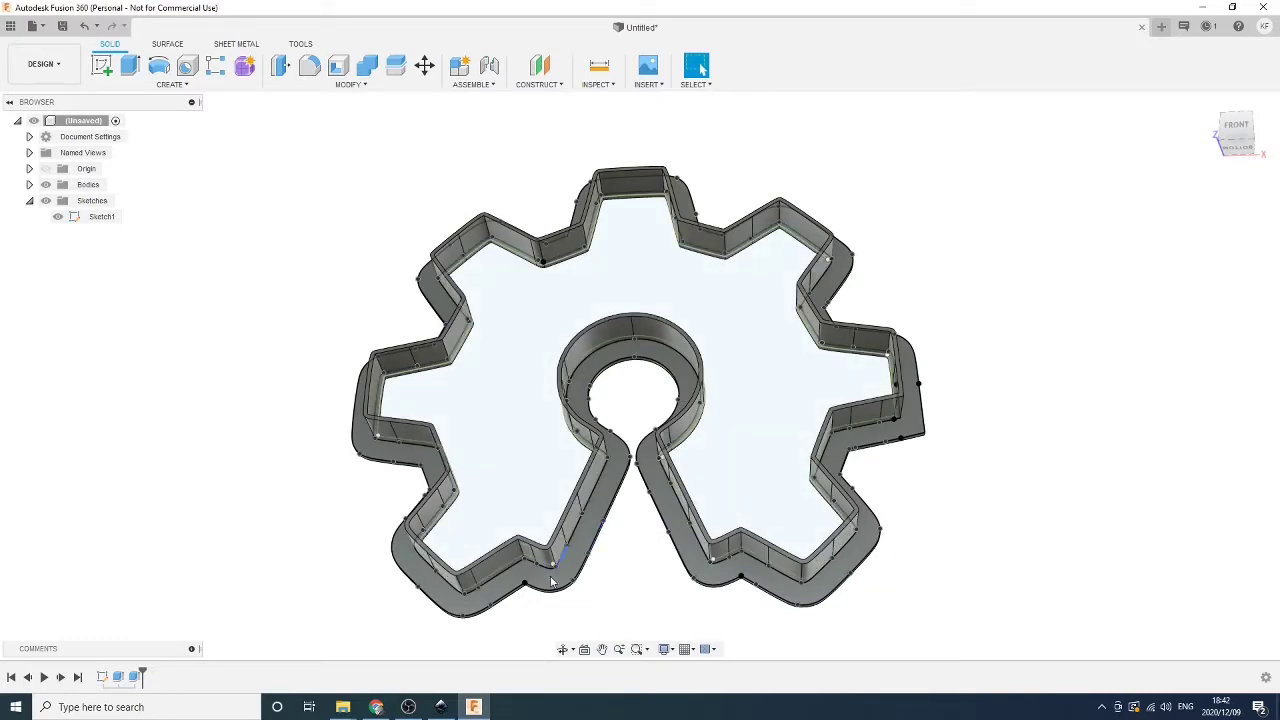
pyautogui.moveTo(340, 523)
pyautogui.keyDown('shift'); pyautogui.mouseDown(button='middle')
pyautogui.moveTo(351, 543)
pyautogui.moveTo(340, 463)
pyautogui.moveTo(343, 539)
pyautogui.mouseUp(button='middle'); pyautogui.keyUp('shift')
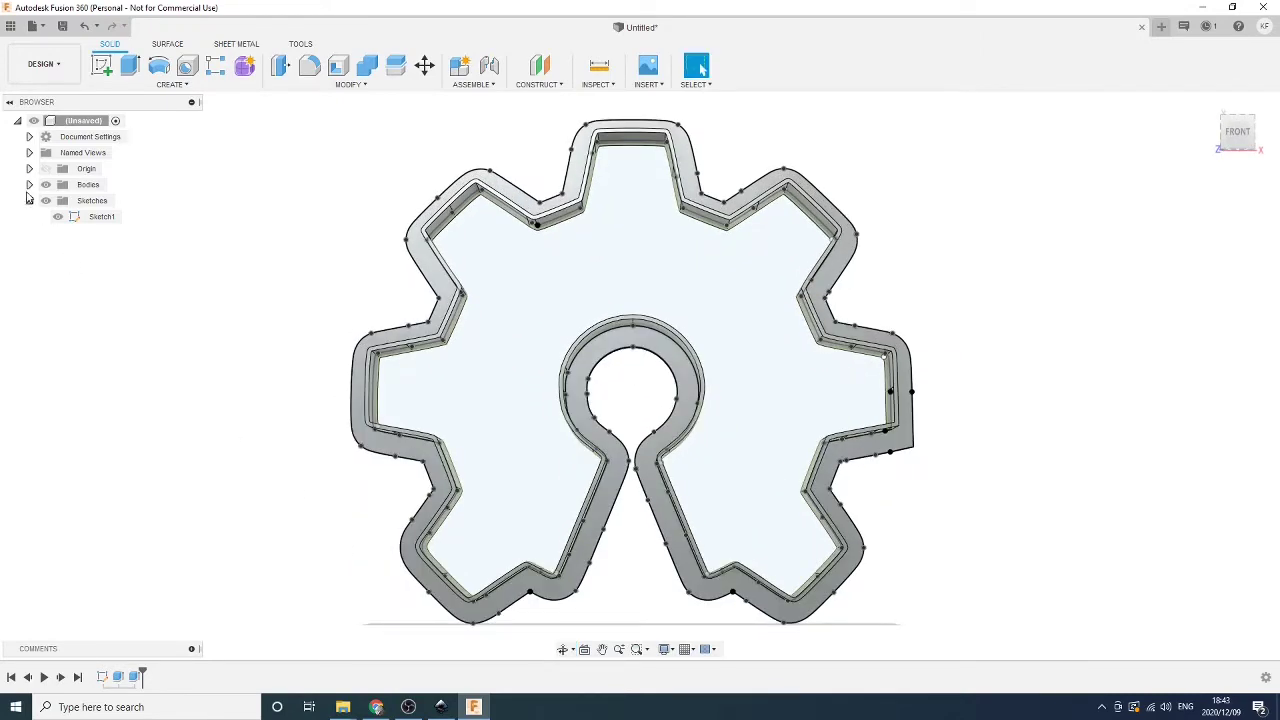
# Export Body1 as the STL file 'open source hardware cookie cutter'
pyautogui.click(29, 185)
pyautogui.click(85, 204)
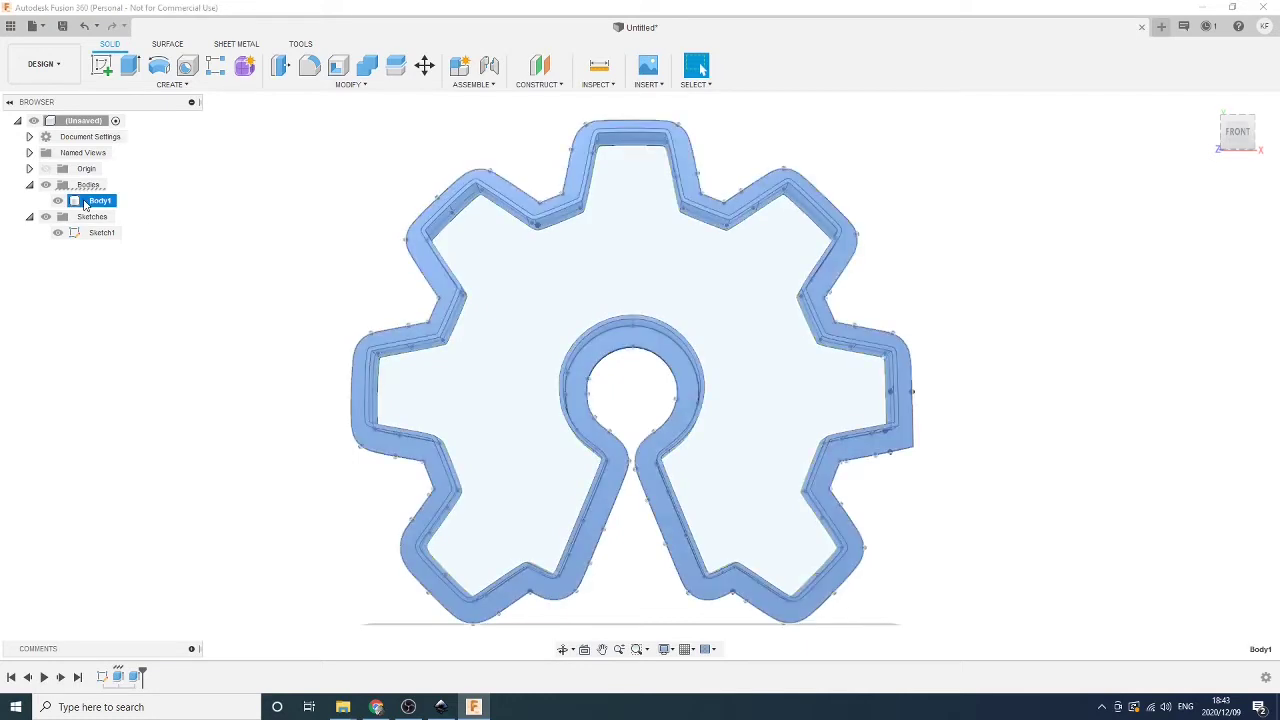
pyautogui.rightClick(85, 204)
pyautogui.click(106, 335)
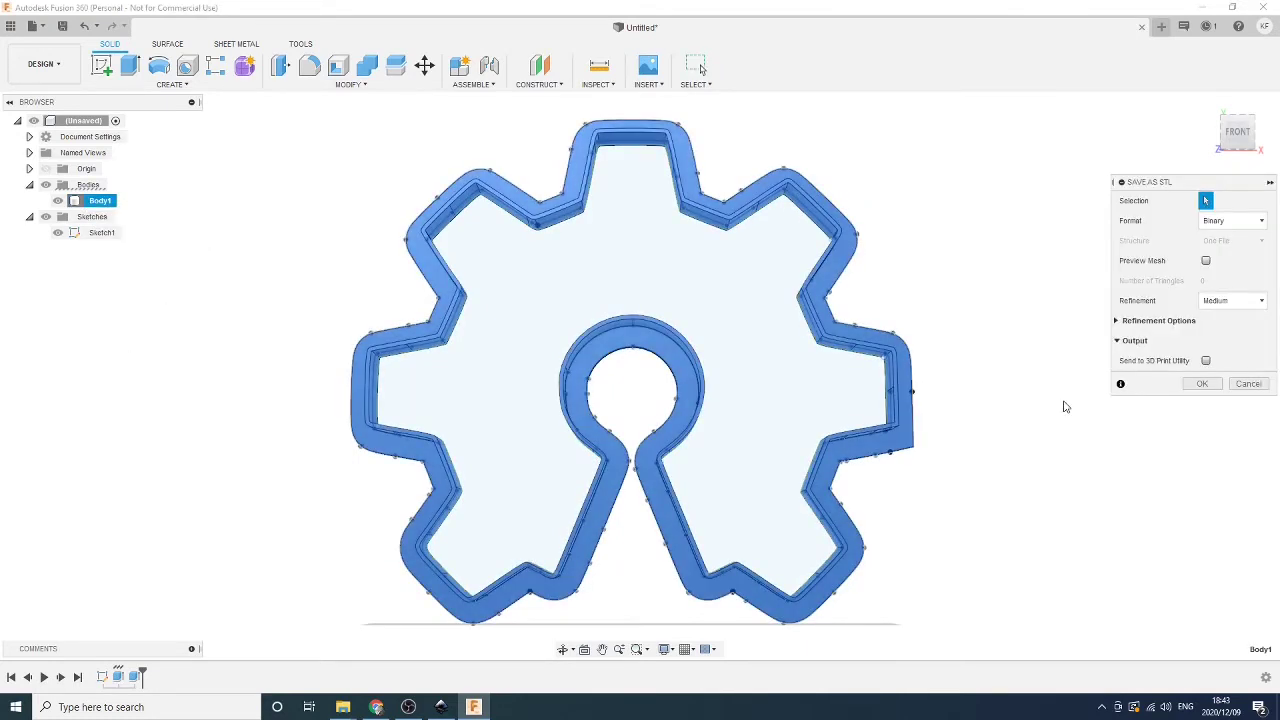
pyautogui.click(1202, 384)
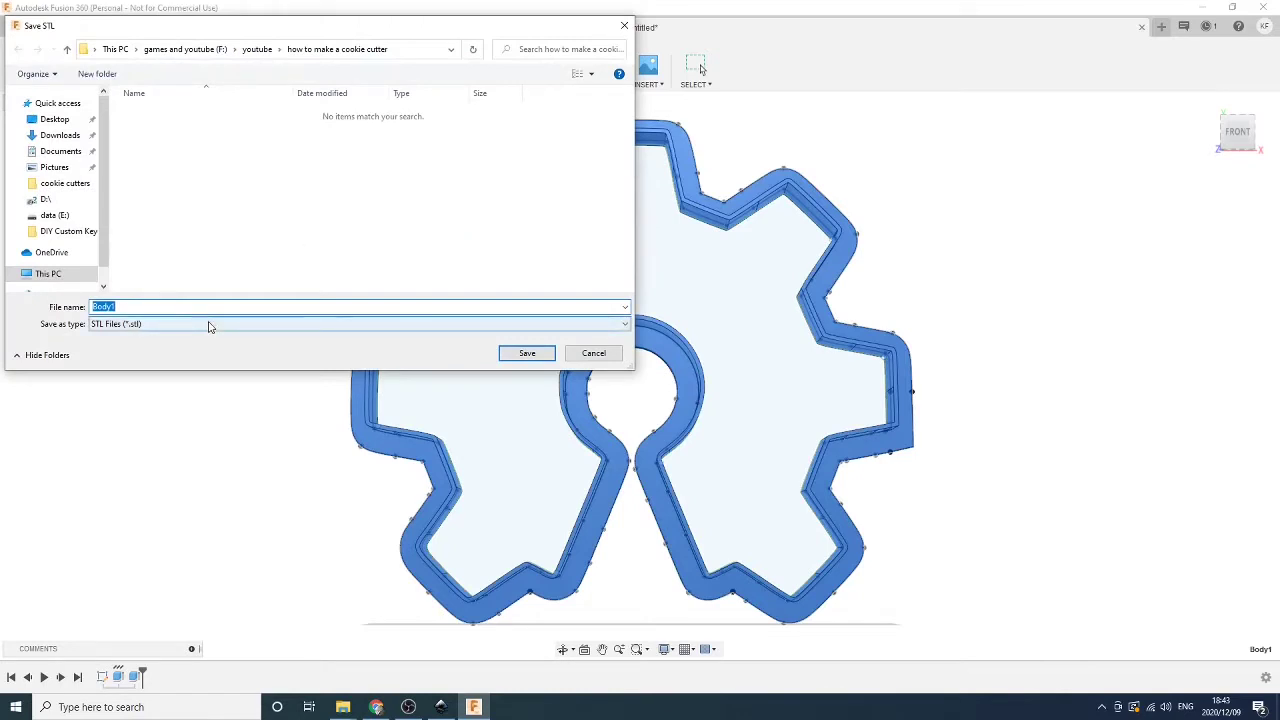
pyautogui.write('open s')
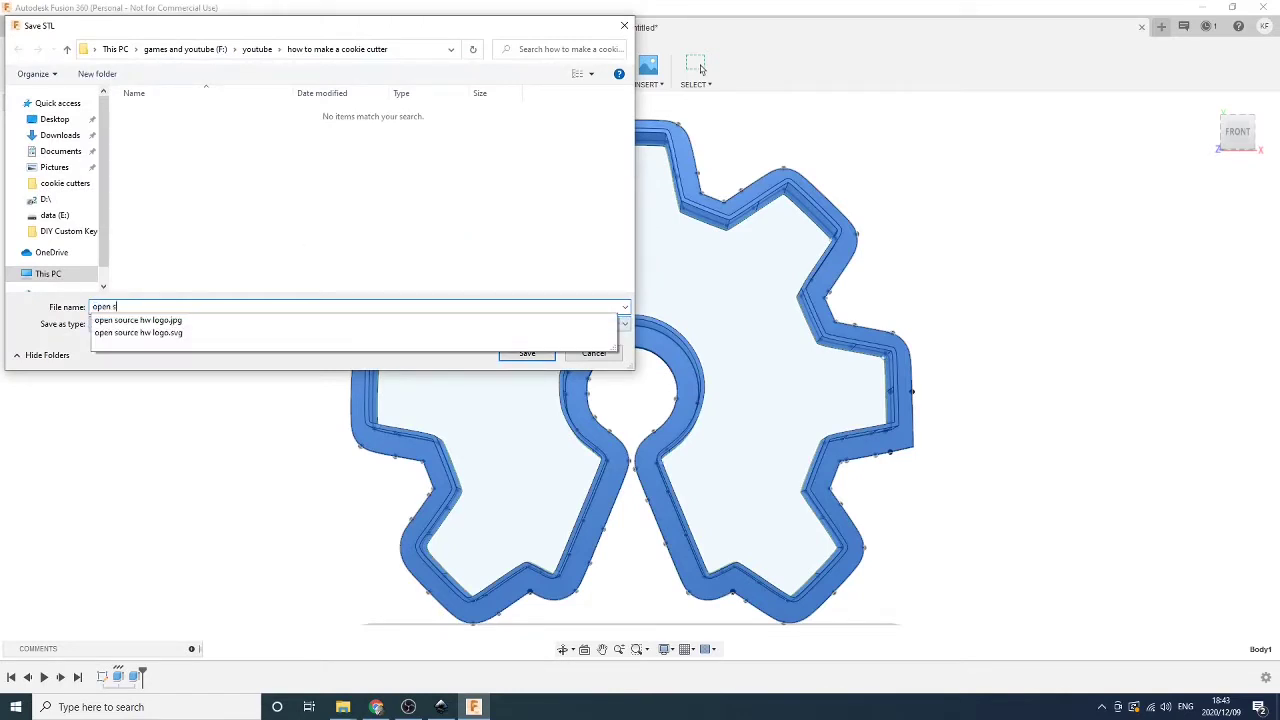
pyautogui.write('ource hard')
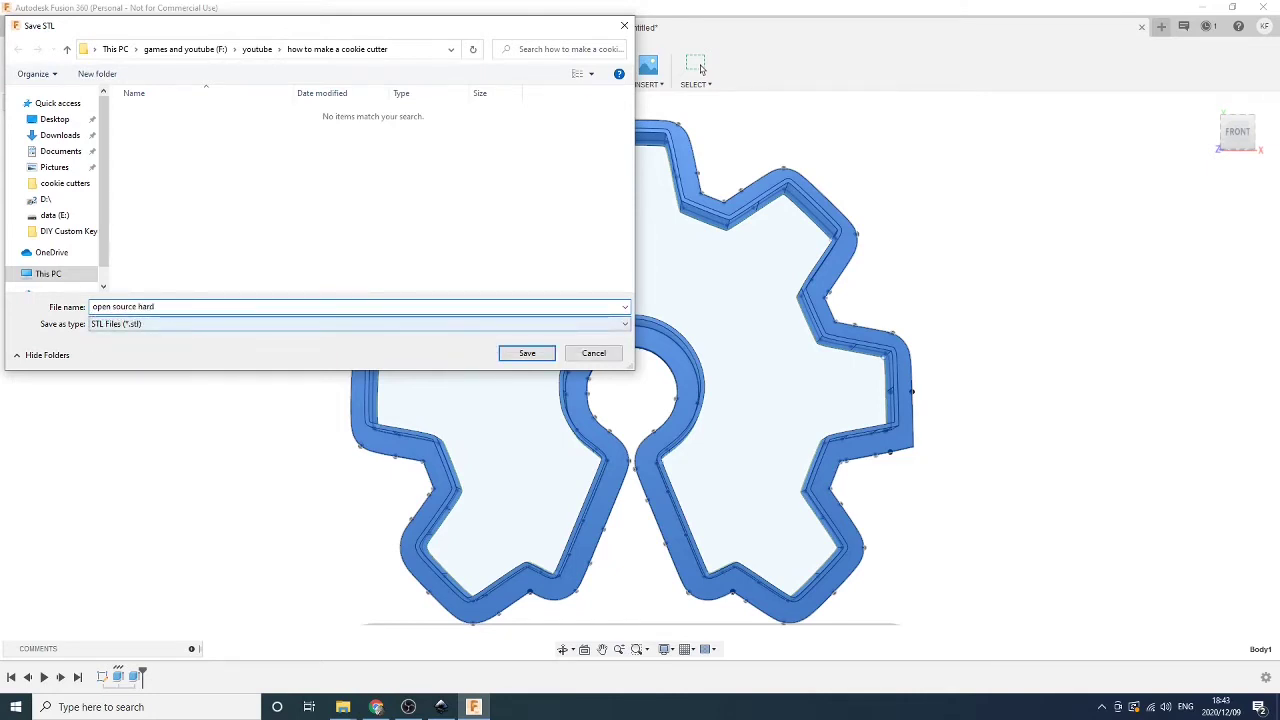
pyautogui.write('ware cookie cutter')
pyautogui.press('Return')
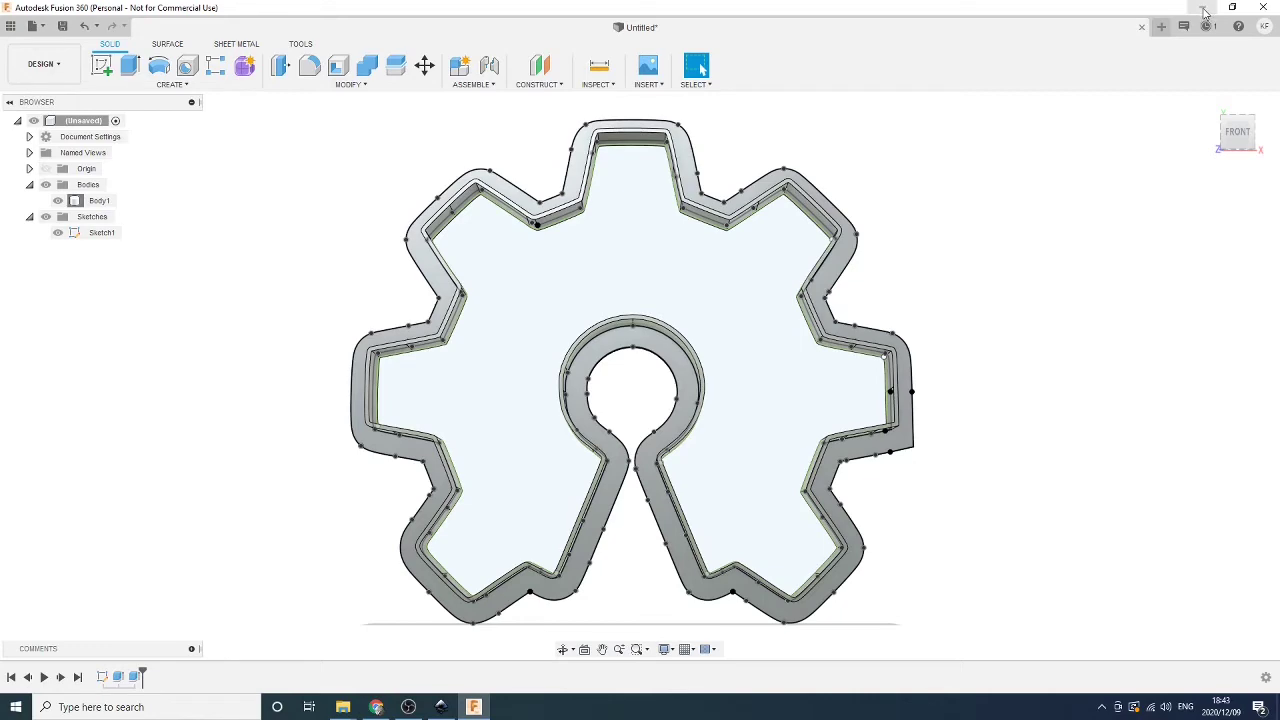
# Minimize Fusion 360, Inkscape and Chrome, then open the PrusaSlicer folder on the desktop
pyautogui.click(1205, 9)
pyautogui.click(1205, 9)
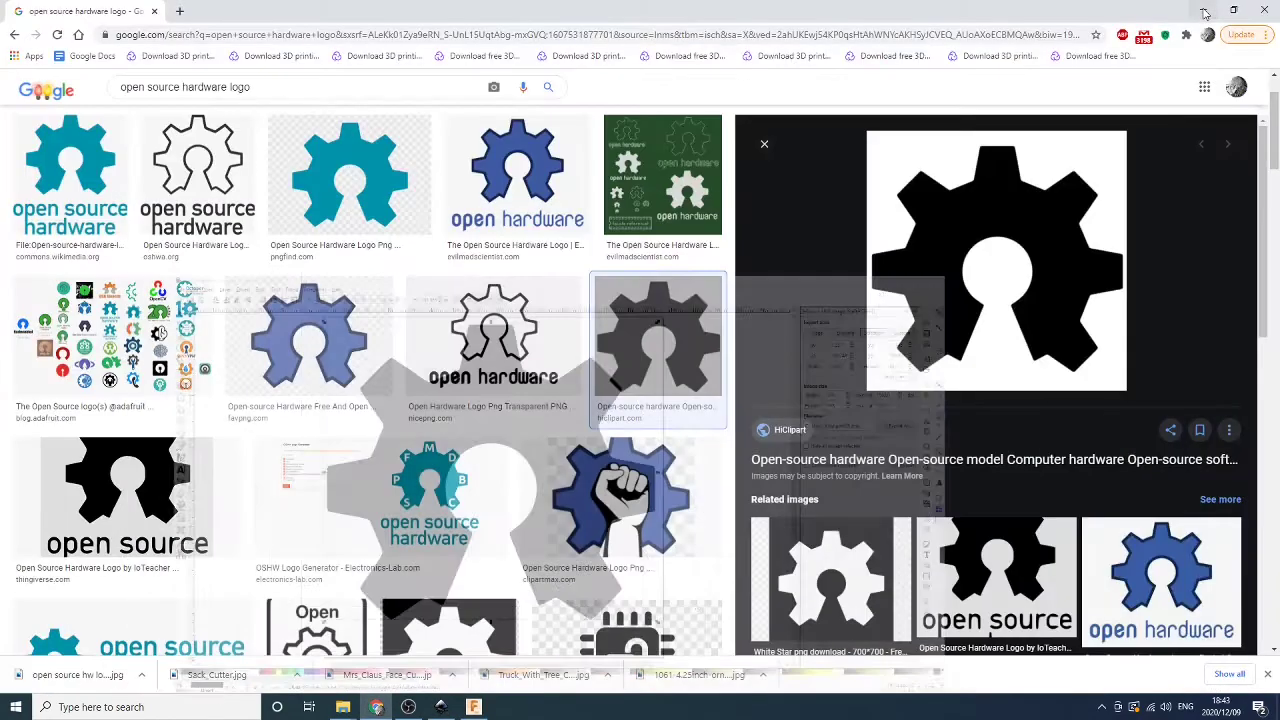
pyautogui.click(1205, 9)
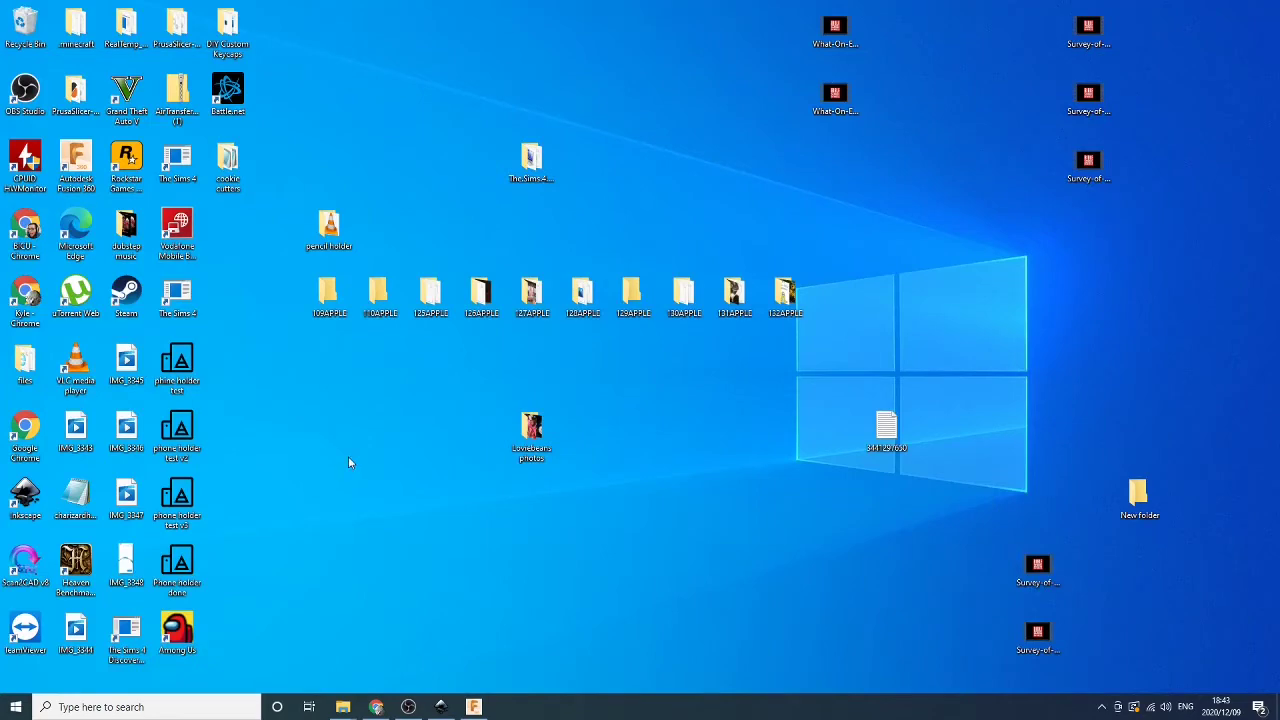
pyautogui.doubleClick(73, 98)
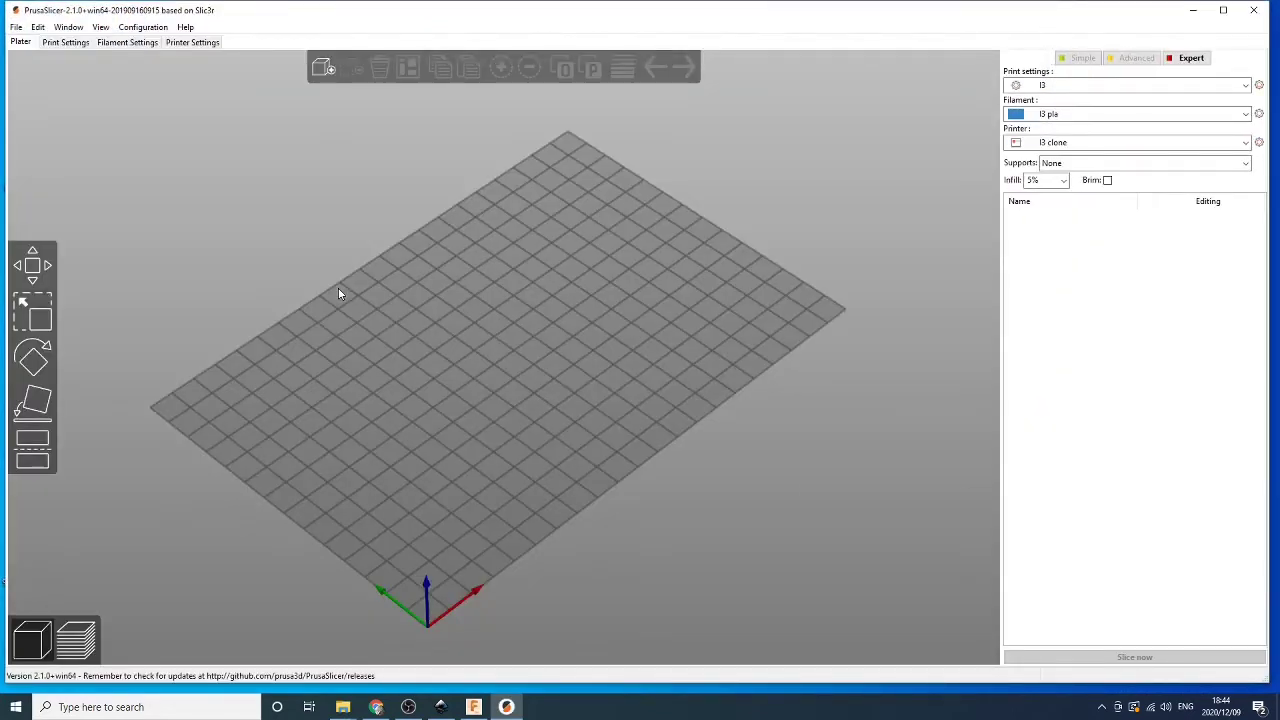
# Add 'open source hardware cookie cutter.stl' from the cookie cutter folder to the bed
pyautogui.click(323, 67)
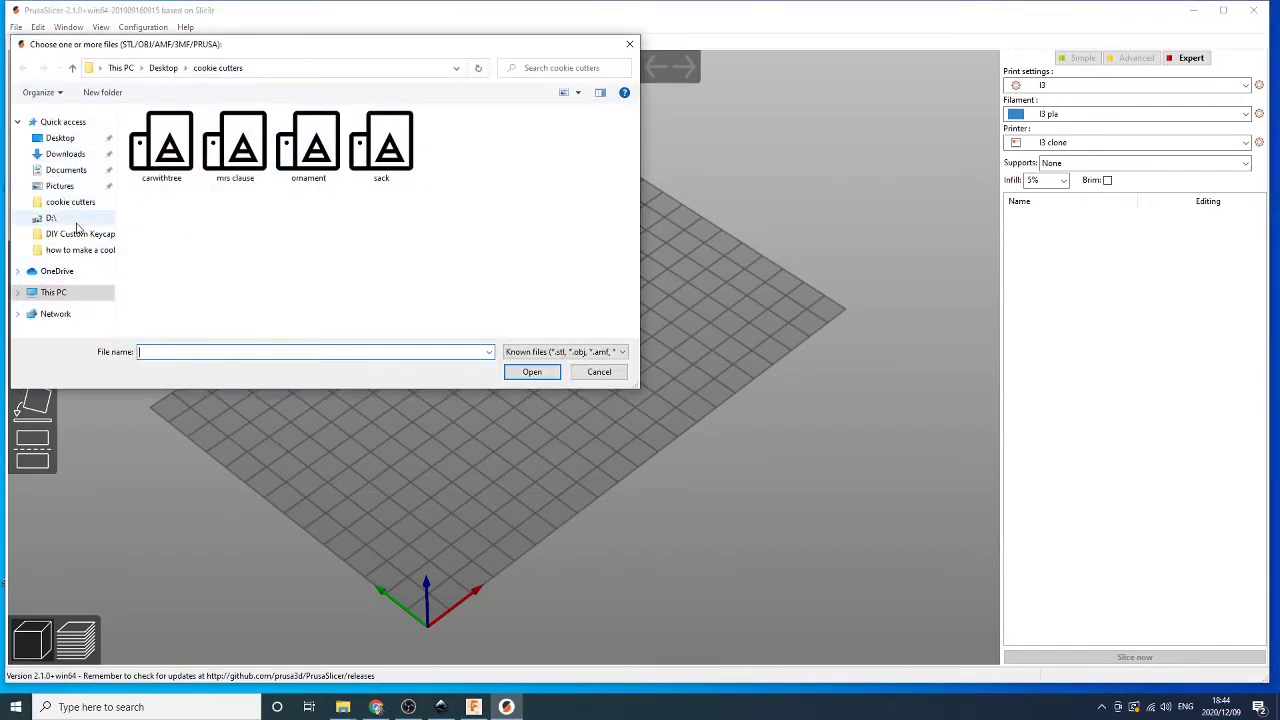
pyautogui.click(75, 254)
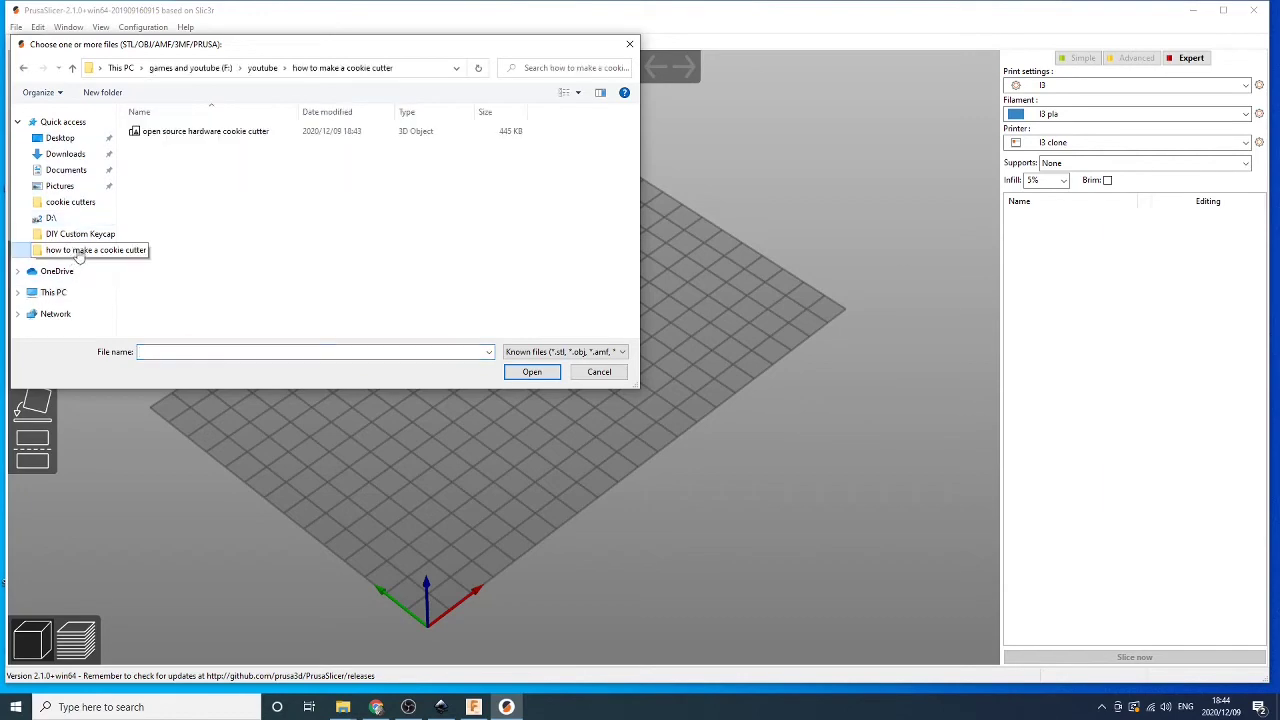
pyautogui.click(185, 133)
pyautogui.click(530, 373)
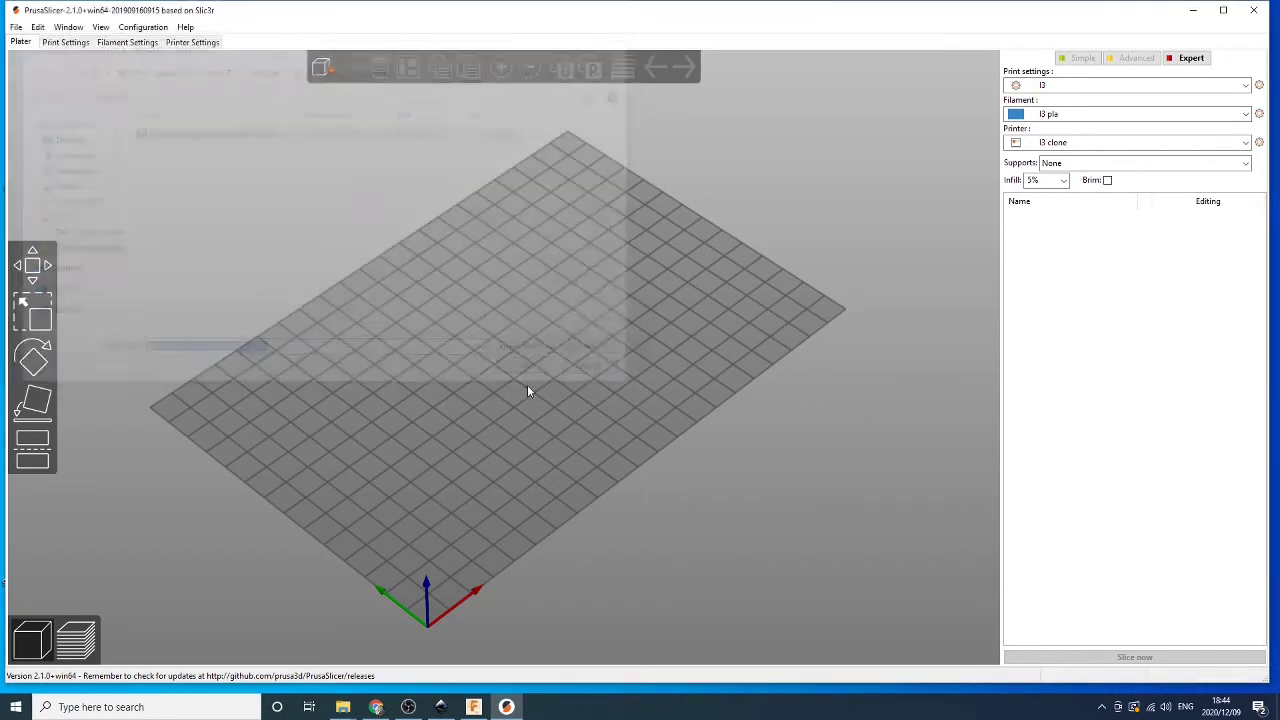
pyautogui.moveTo(608, 404); pyautogui.dragTo(654, 446)
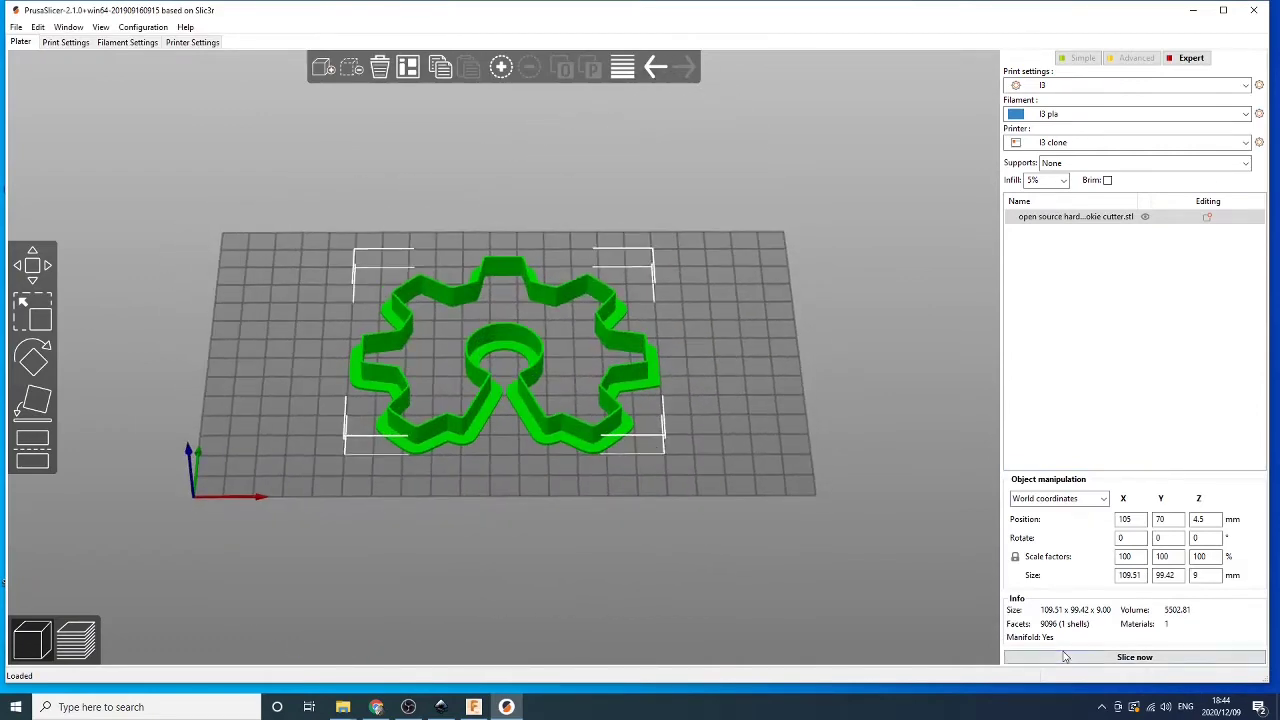
# Slice the cookie cutter (2.08 m filament, 2h 6m 29s) and zoom and orbit the layer preview to inspect its walls
pyautogui.click(1066, 657)
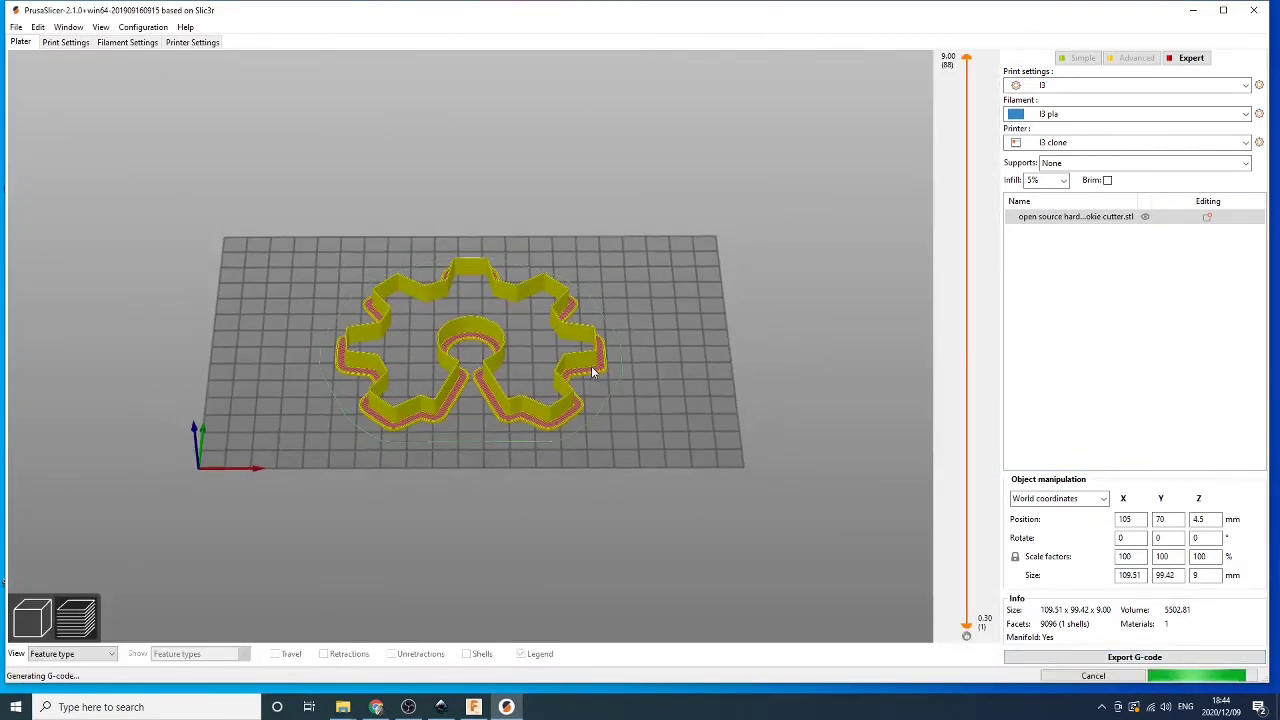
pyautogui.scroll(10, 602, 384)
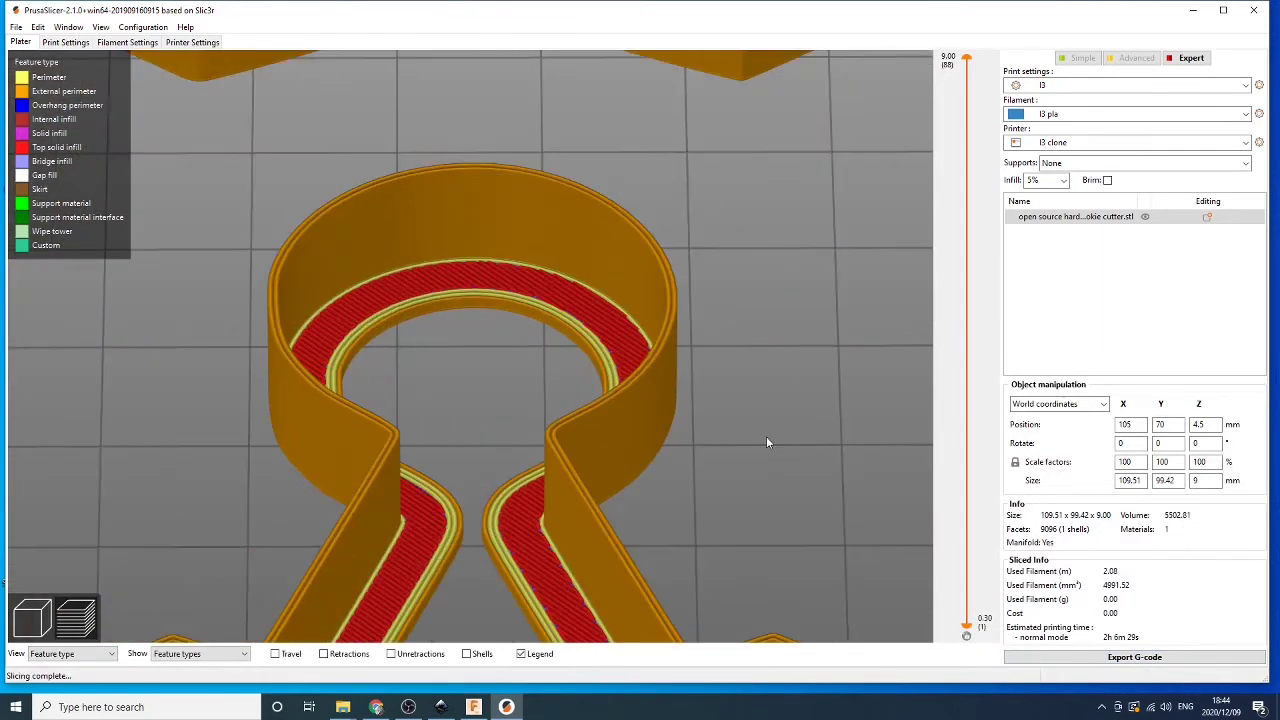
pyautogui.scroll(6, 551, 457)
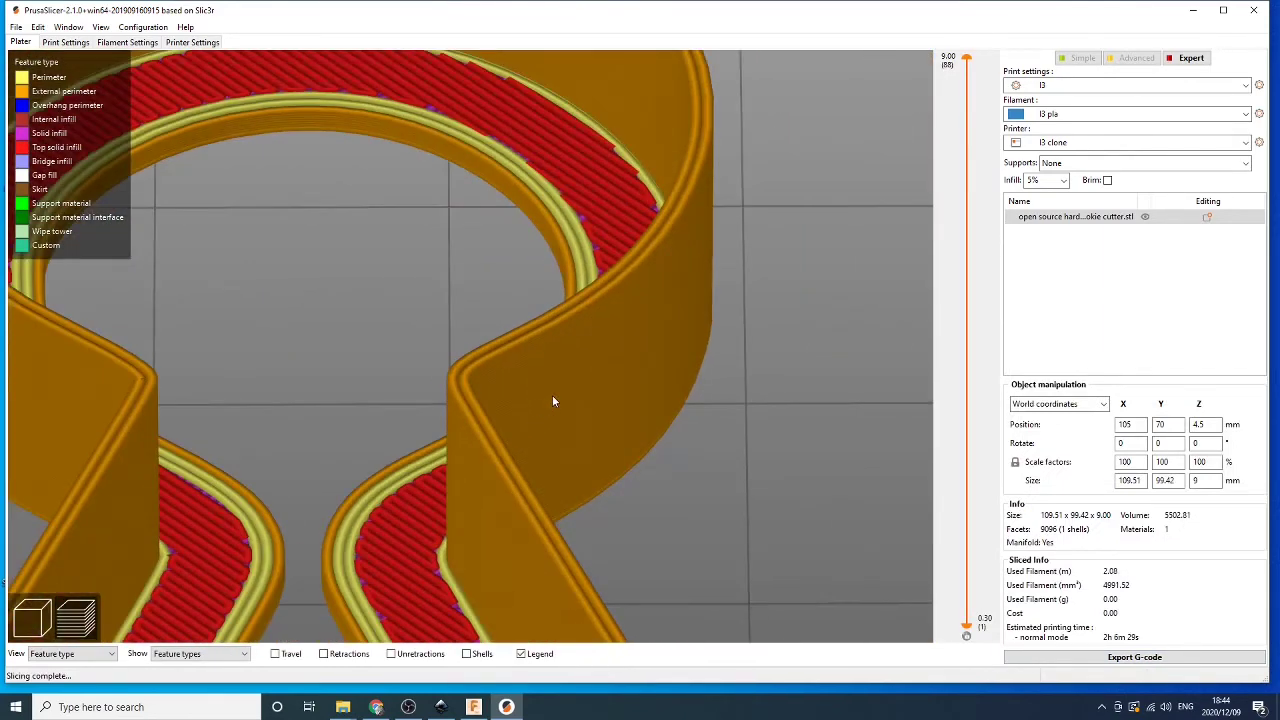
pyautogui.scroll(-15, 553, 400)
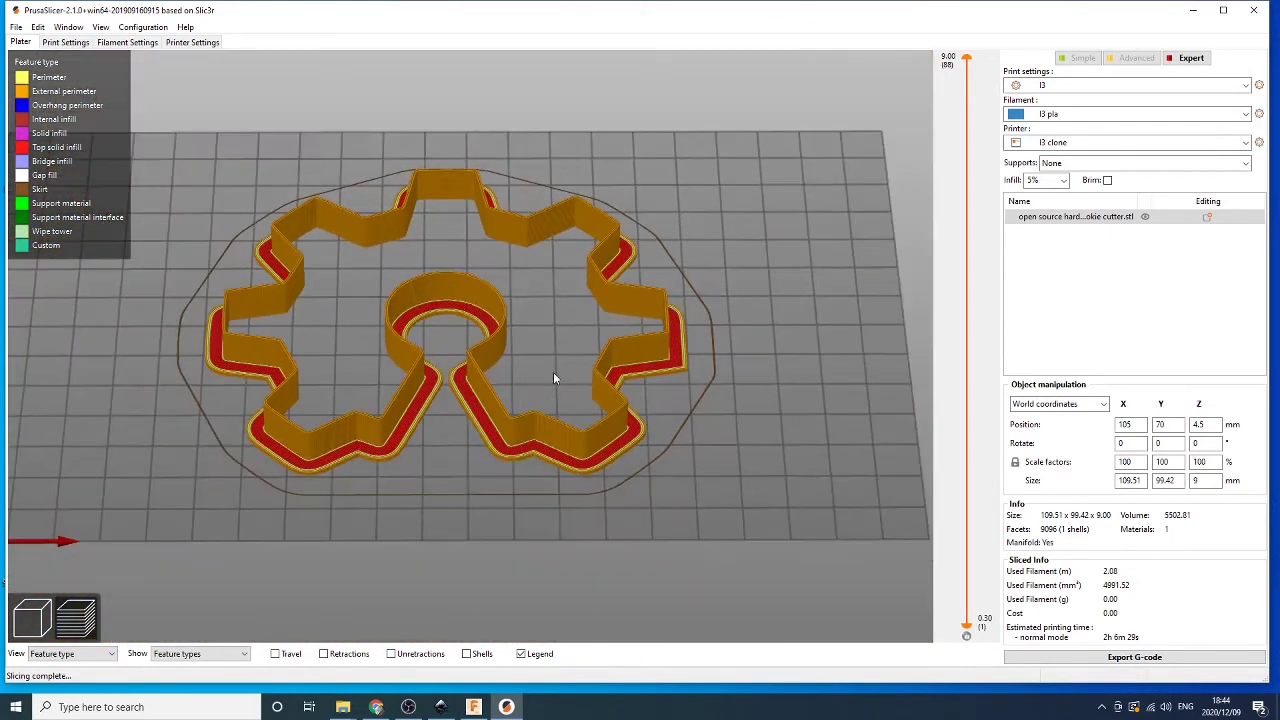
pyautogui.moveTo(555, 378)
pyautogui.mouseDown()
pyautogui.moveTo(560, 328)
pyautogui.moveTo(543, 374)
pyautogui.mouseUp()
# Export the G-code as 'open source hardware cookie cutter.gcode' into the how to make a cookie cutter folder
pyautogui.click(1097, 660)
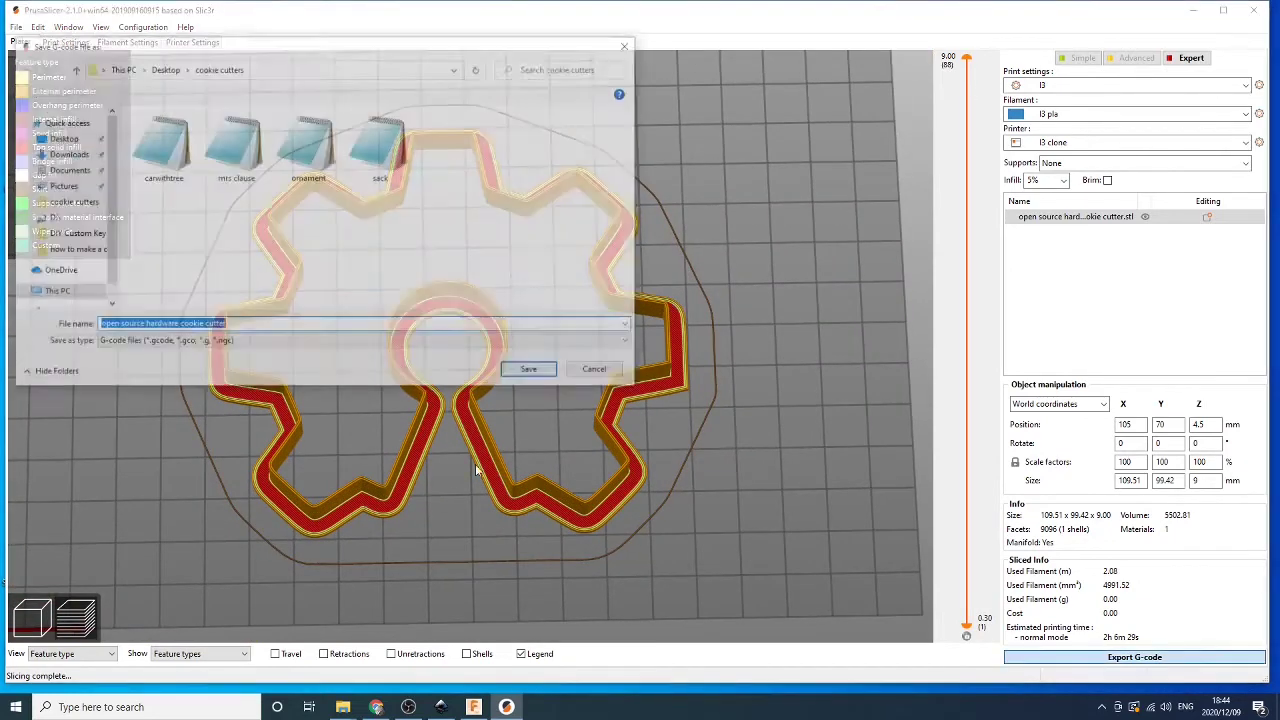
pyautogui.click(45, 255)
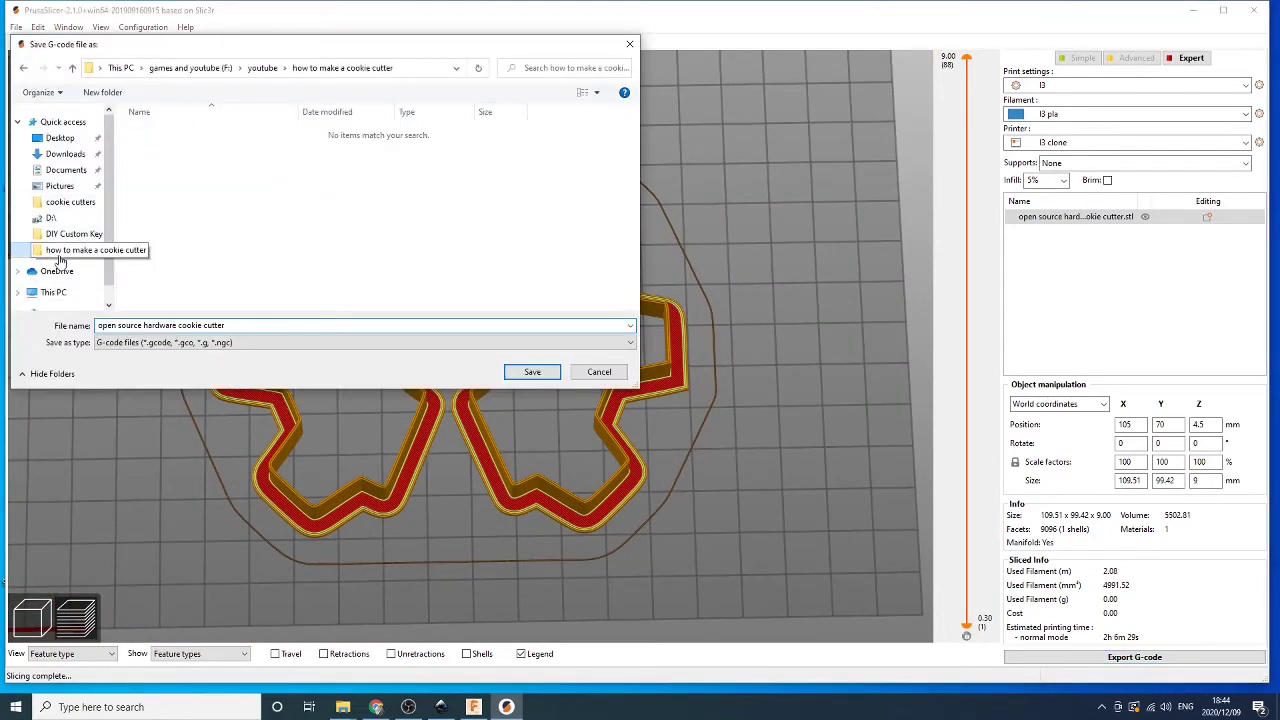
pyautogui.click(533, 372)
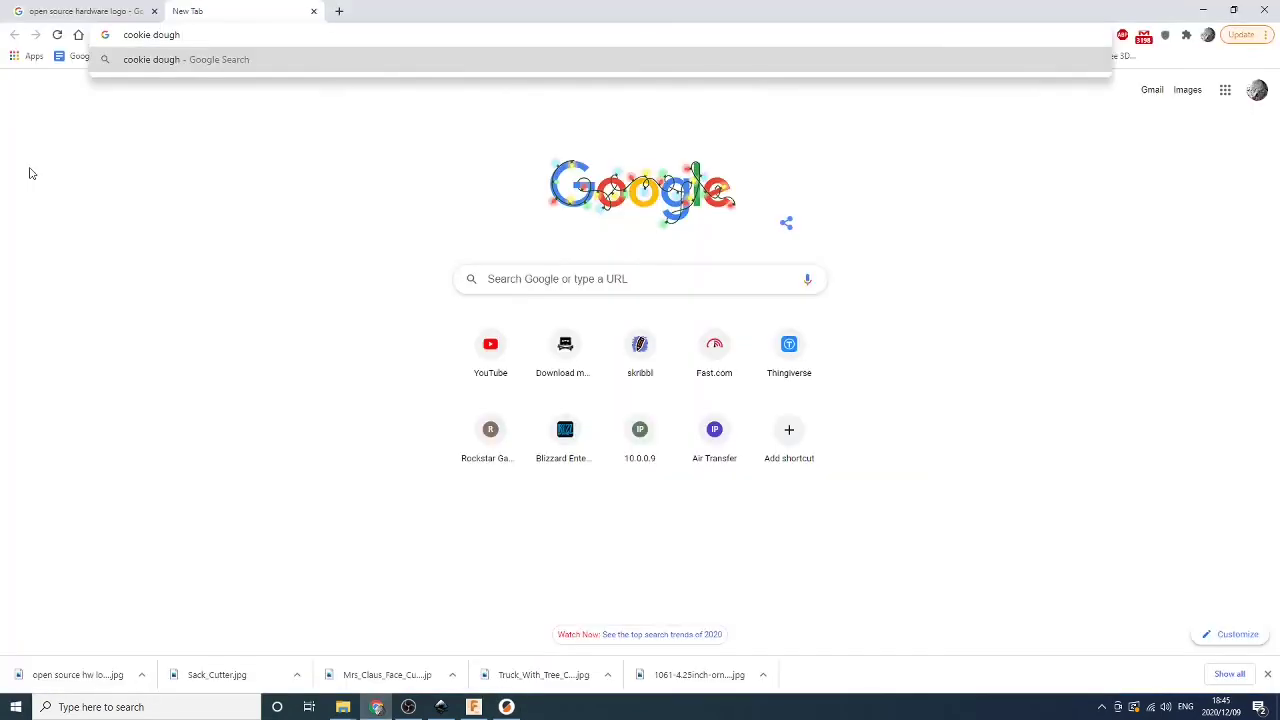
# Search Google for 'cookie dough recipe' and scroll through the results
pyautogui.write('ecipe')
pyautogui.press('Return')
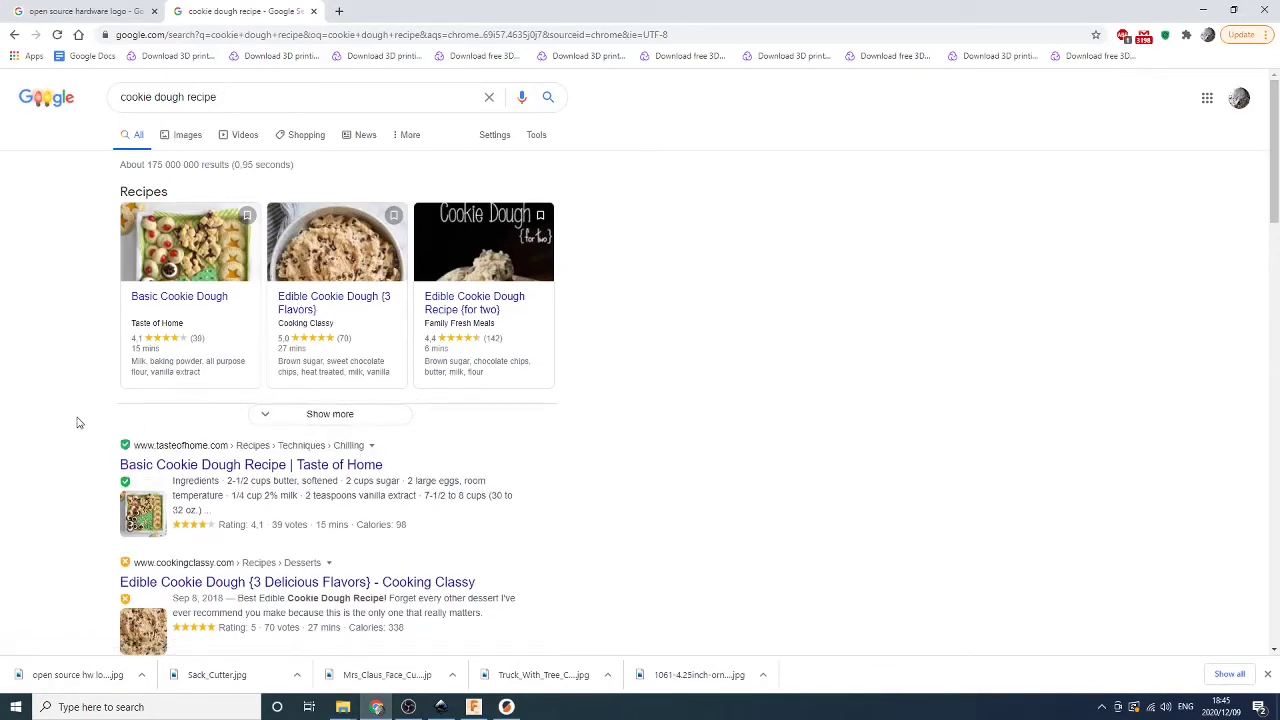
pyautogui.scroll(-4, 77, 422)
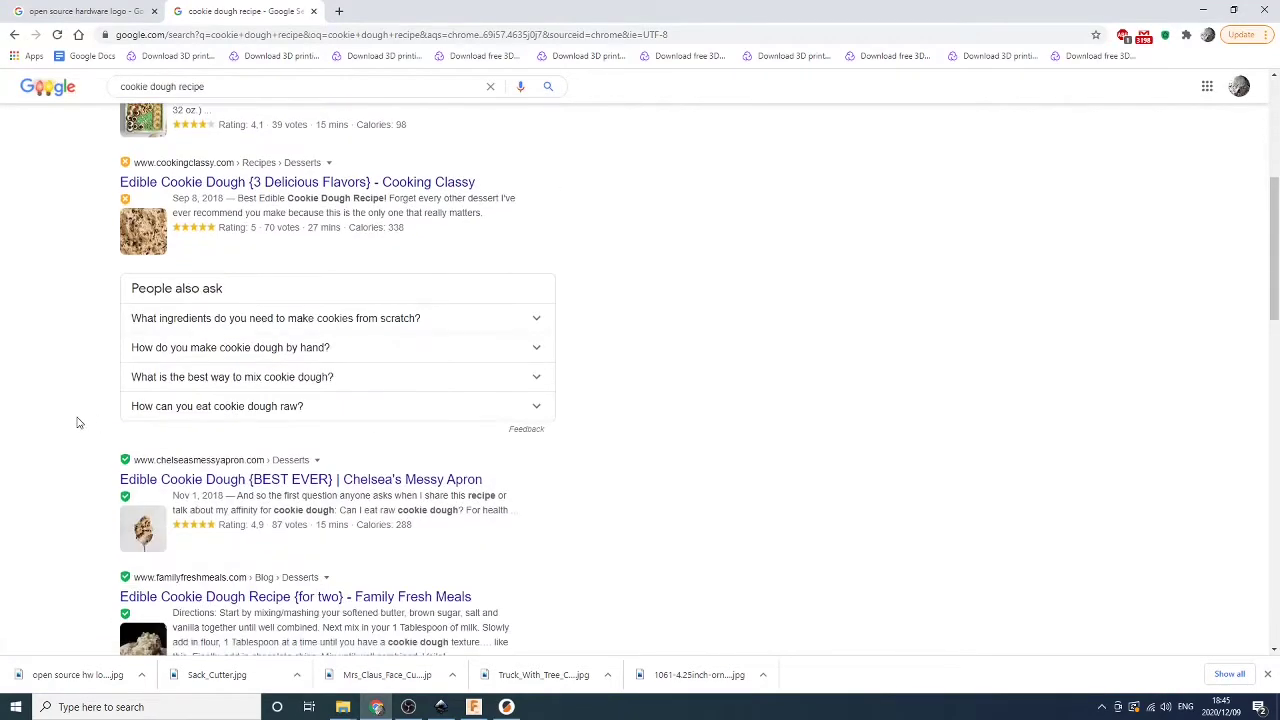
pyautogui.scroll(-2, 72, 450)
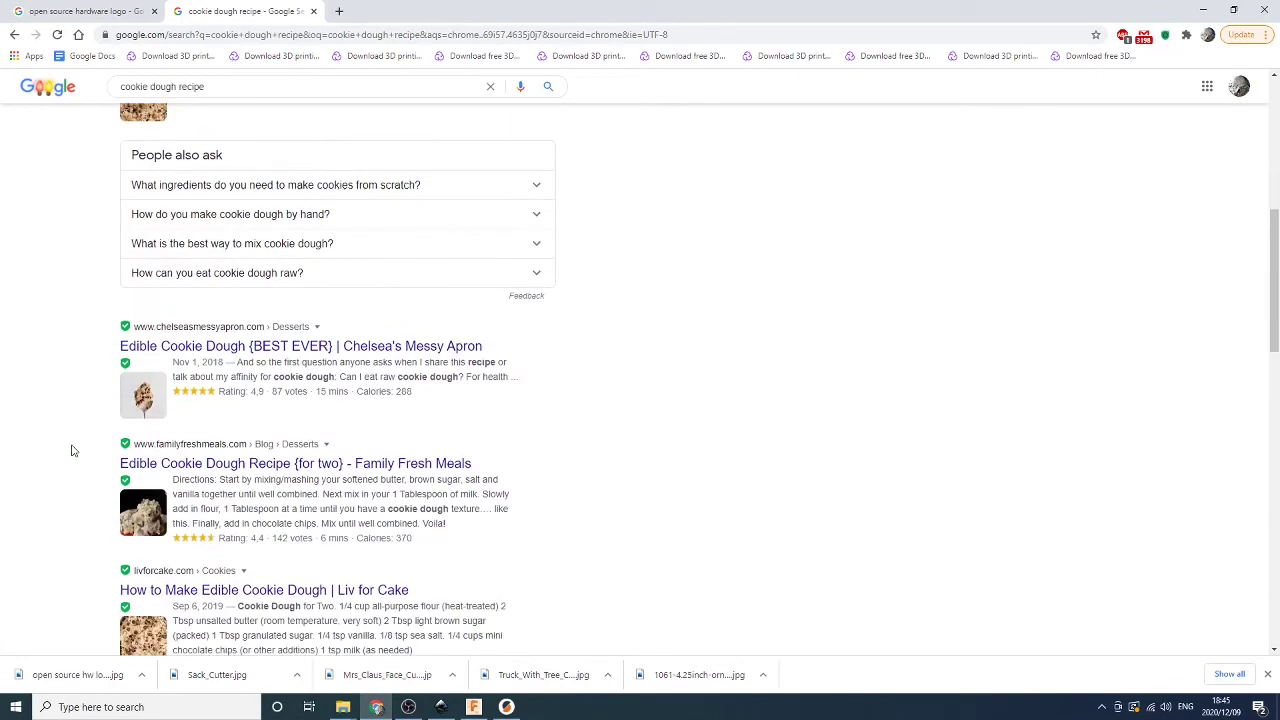
pyautogui.scroll(5, 72, 450)
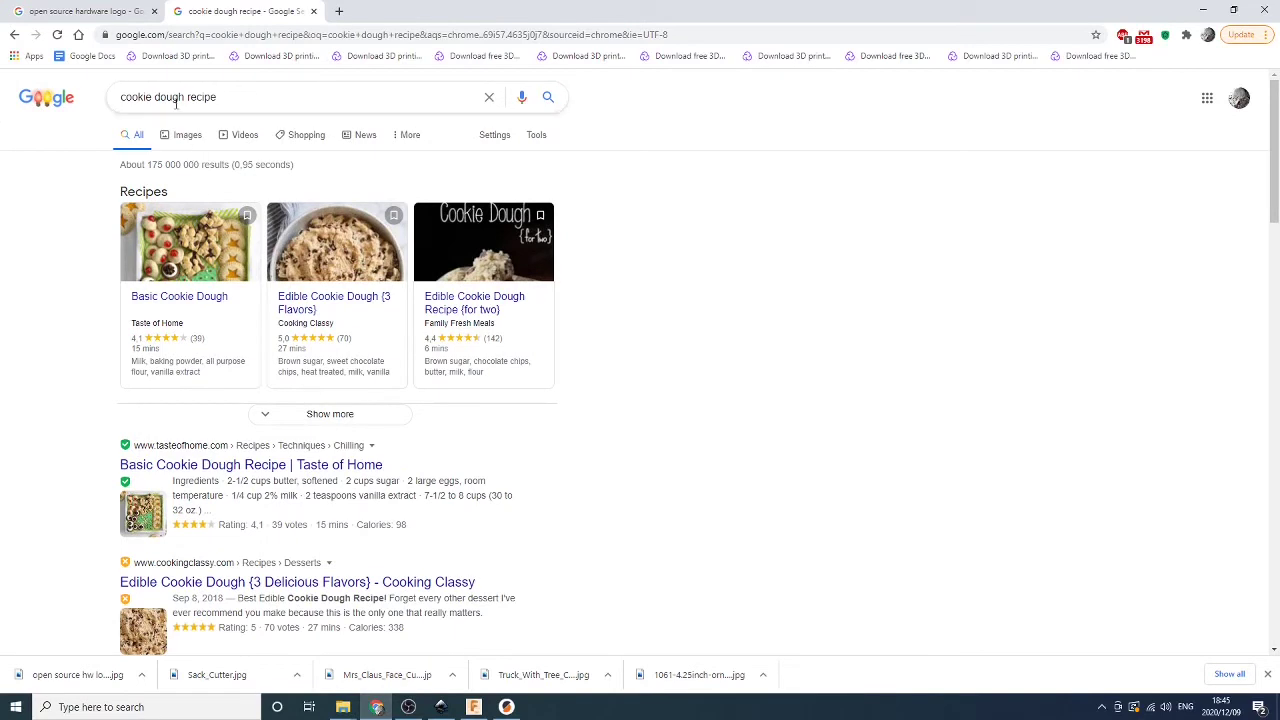
# Refine the search to 'cookie recipe for cookie cutters'
pyautogui.click(183, 97)
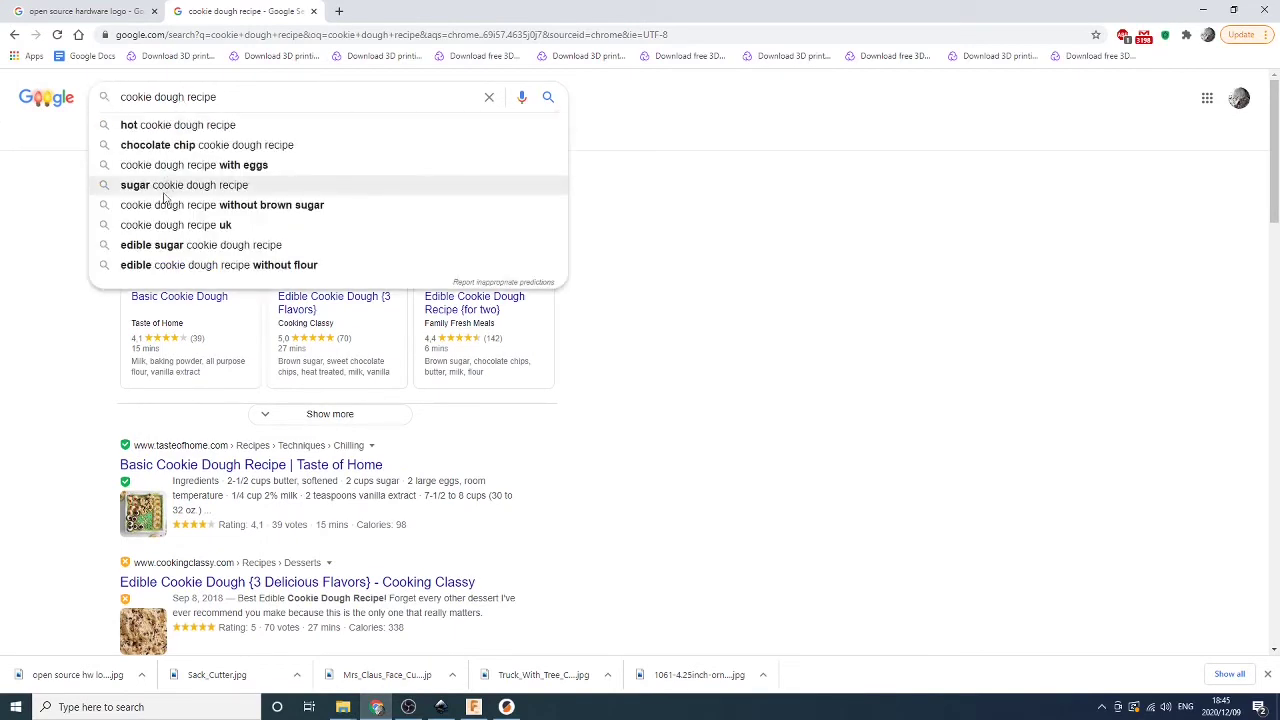
pyautogui.press('BackSpace')
pyautogui.press('BackSpace')
pyautogui.press('BackSpace')
pyautogui.press('BackSpace')
pyautogui.press('BackSpace')
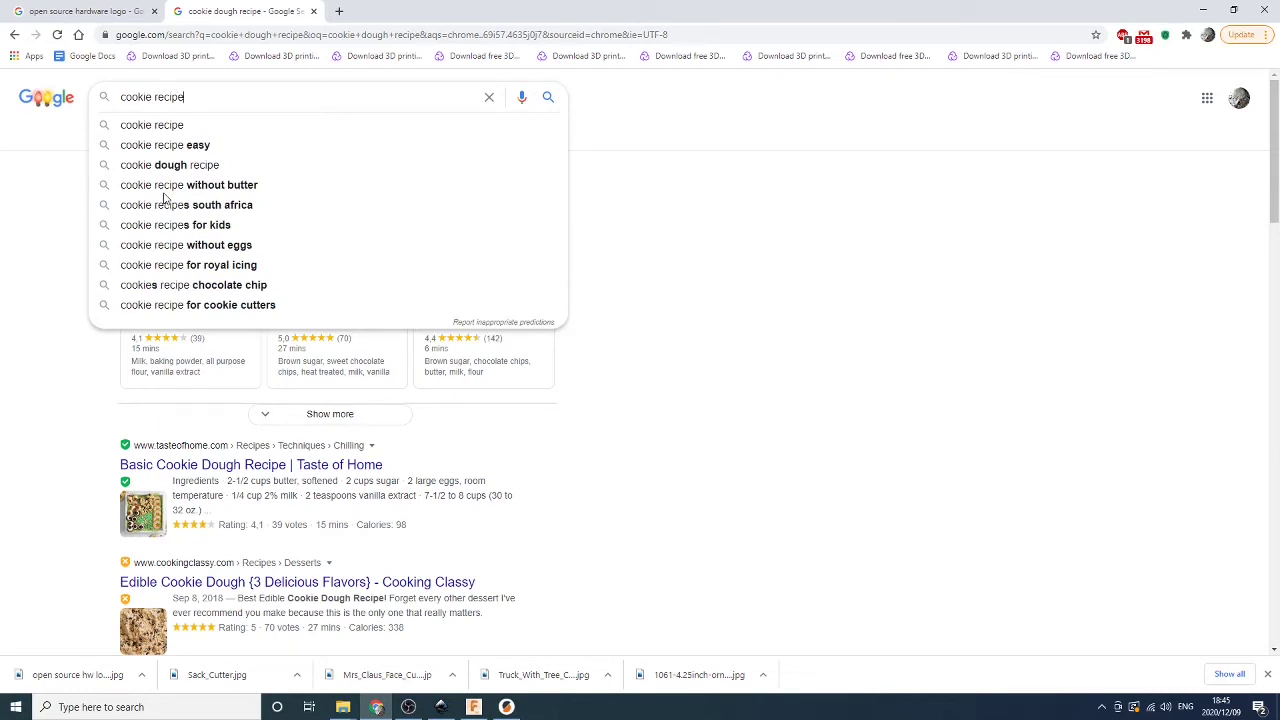
pyautogui.write('for')
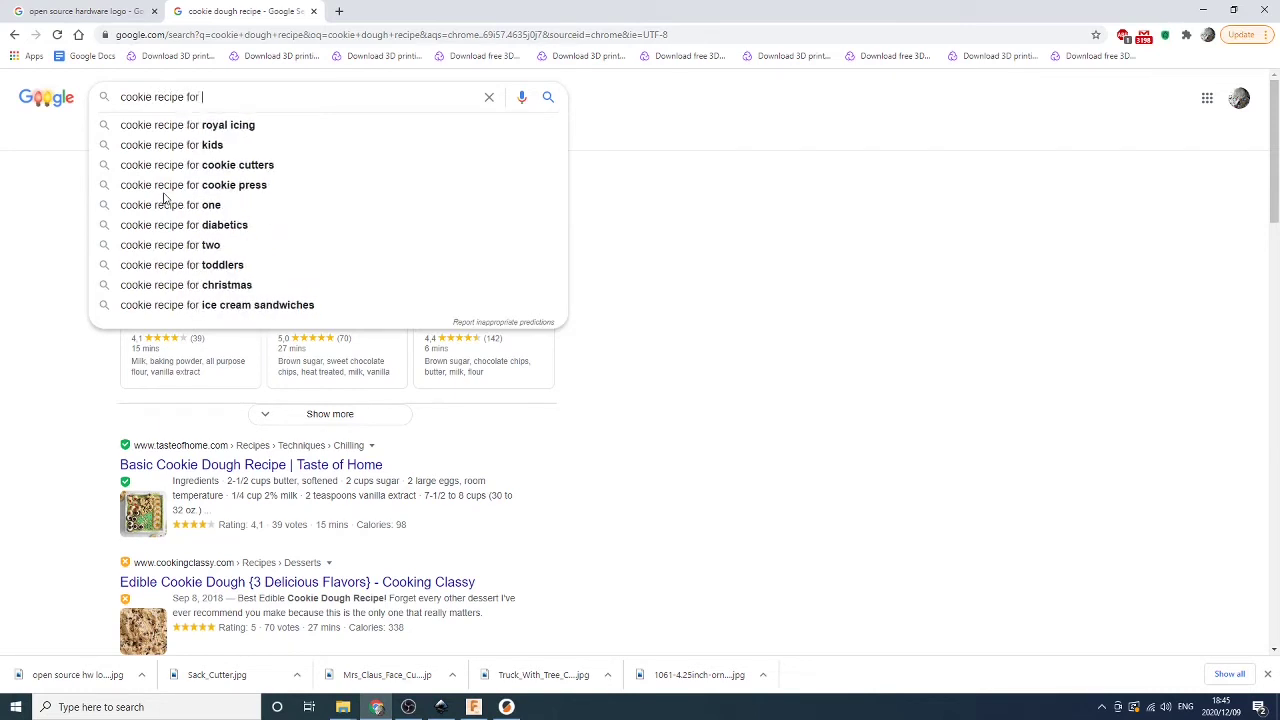
pyautogui.click(200, 165)
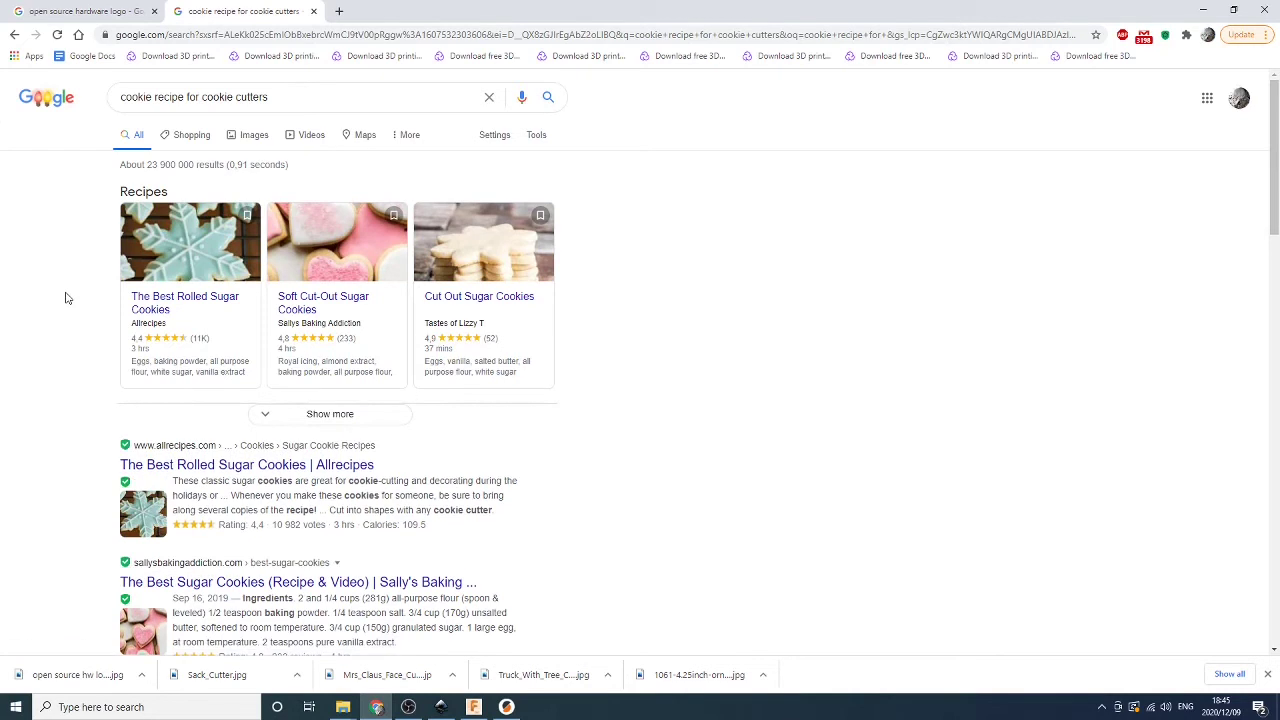
# Open the Allrecipes 'The Best Rolled Sugar Cookies' result in a new tab and scroll to its ingredients
pyautogui.scroll(-1, 70, 305)
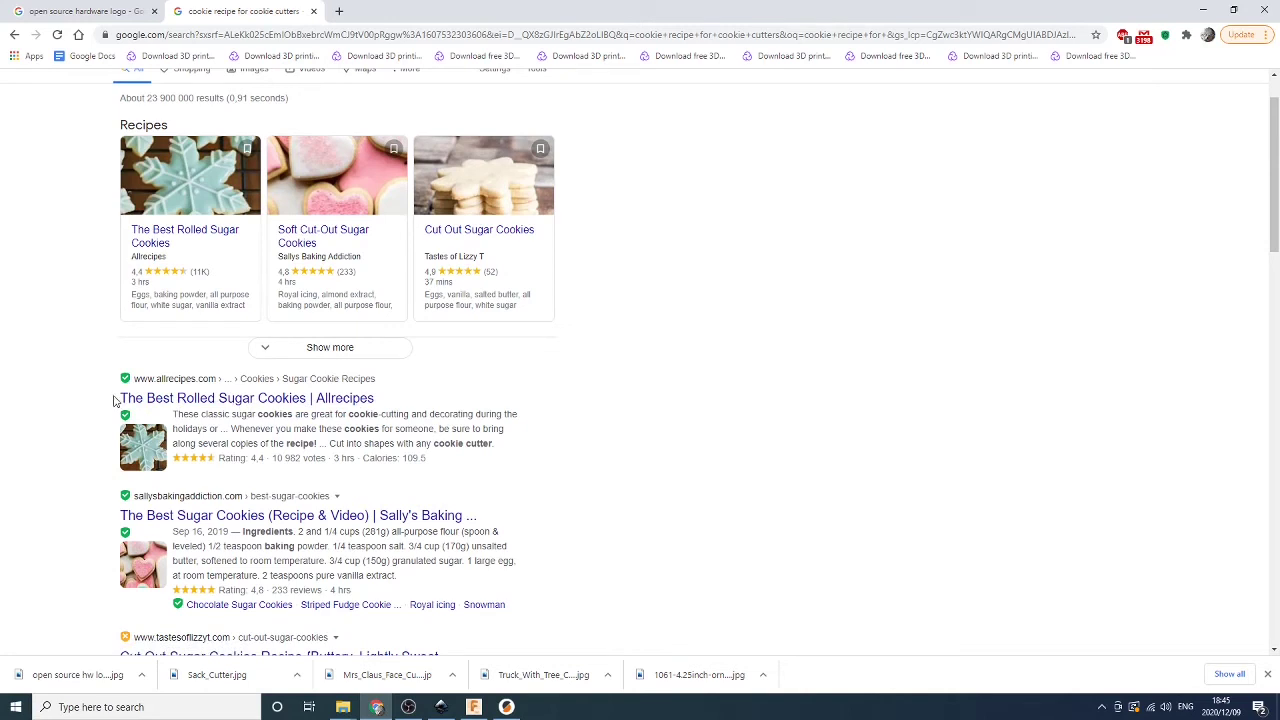
pyautogui.middleClick(203, 401)
pyautogui.click(392, 11)
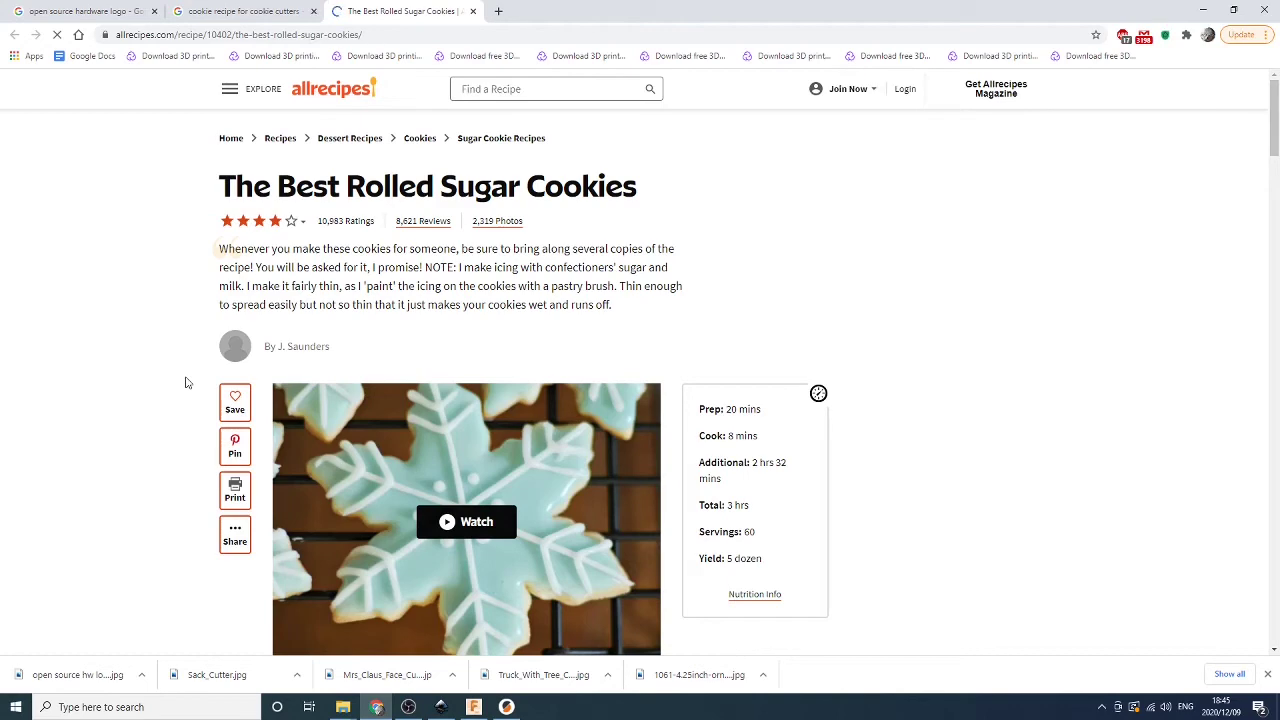
pyautogui.scroll(-5, 185, 383)
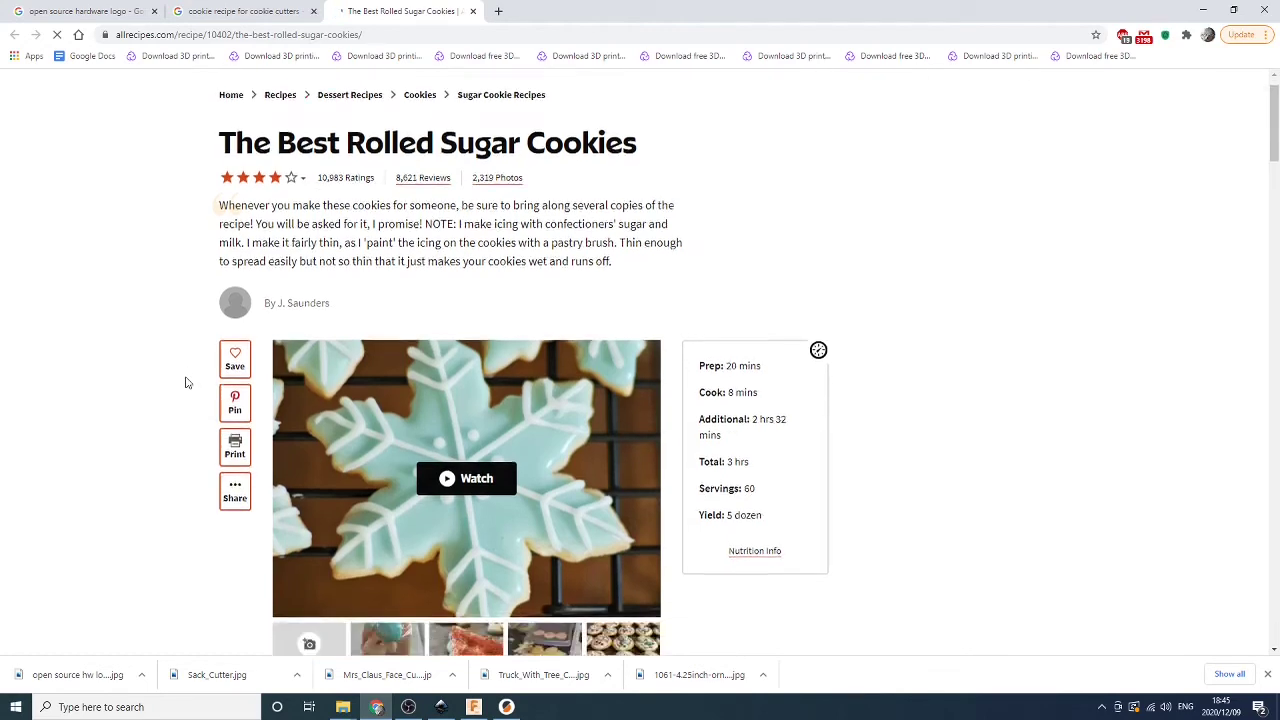
pyautogui.scroll(-1, 185, 383)
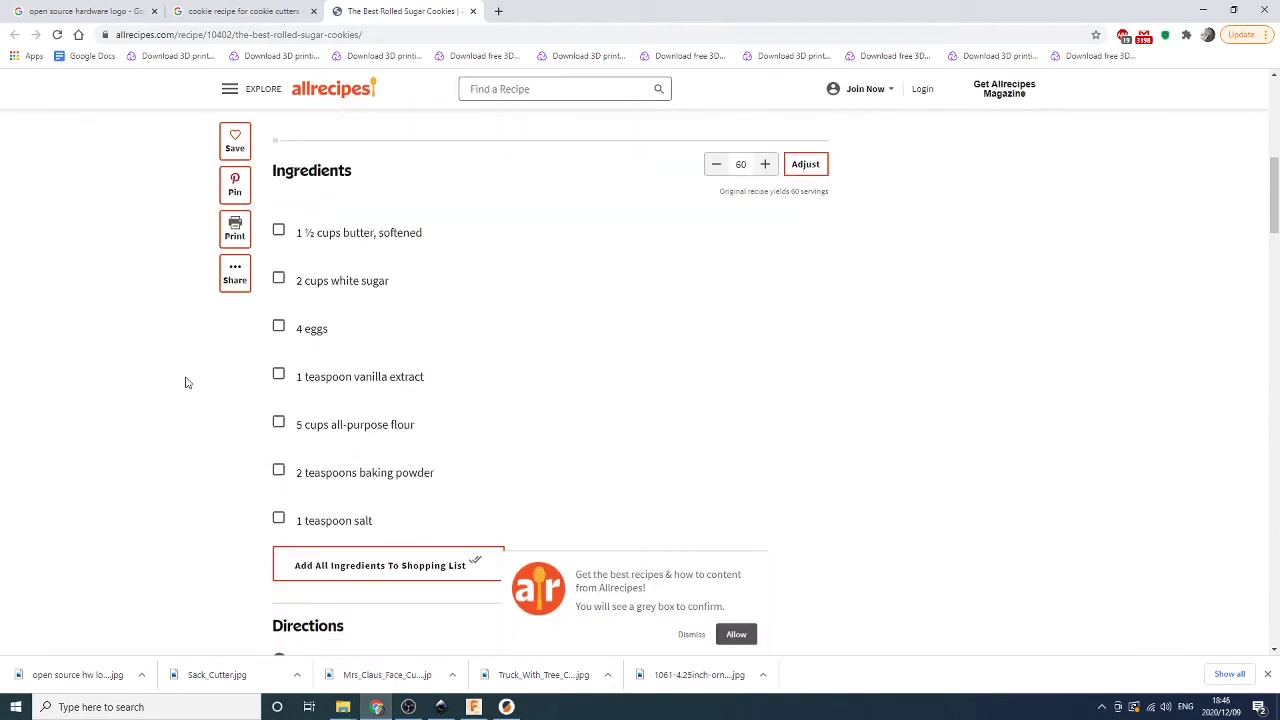